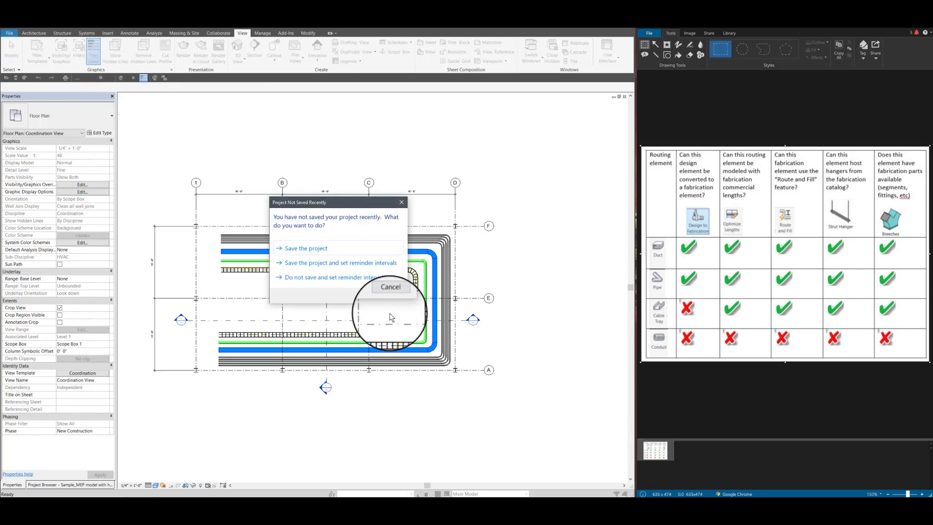
- Dismiss the save reminder, examine the duct, pipe, cable tray and conduit runs in the 3D view, and return to the coordination plan
click(391, 297)
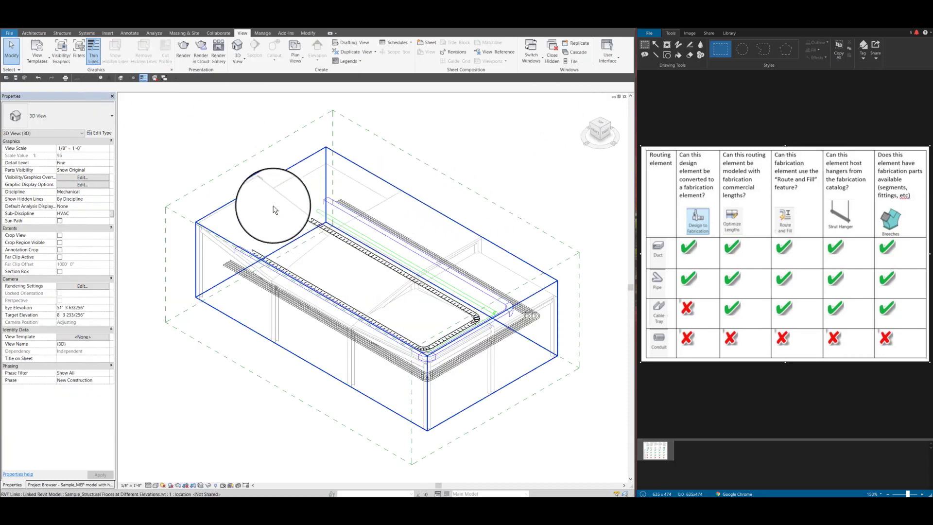
scroll(286, 229, up, 5)
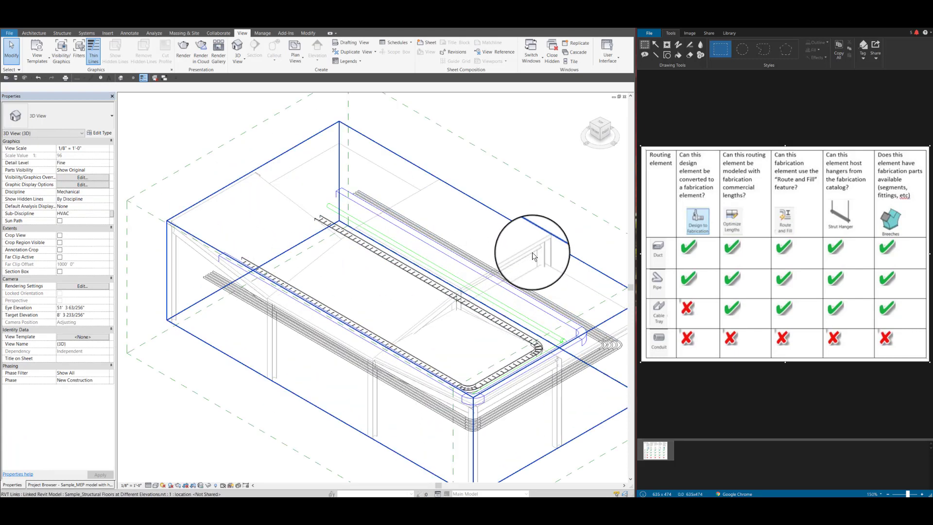
scroll(535, 263, up, 3)
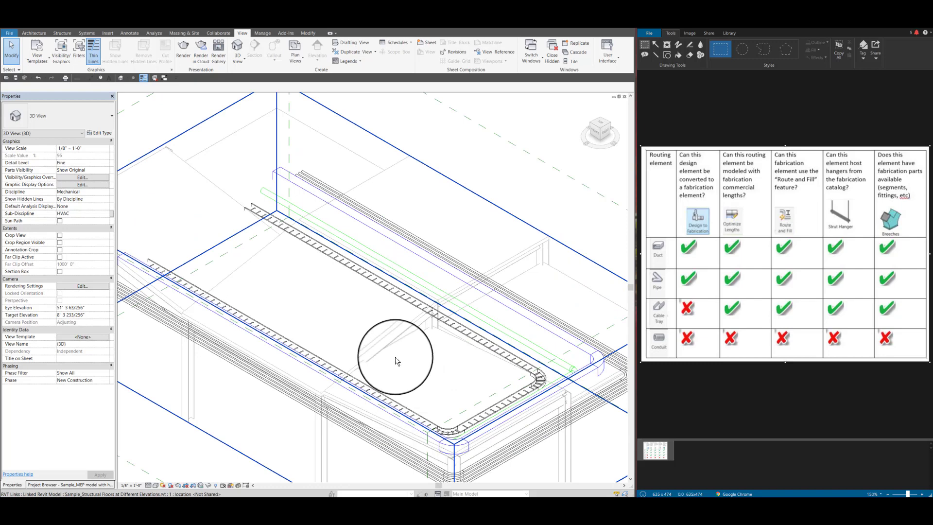
scroll(448, 357, down, 1)
scroll(448, 353, down, 4)
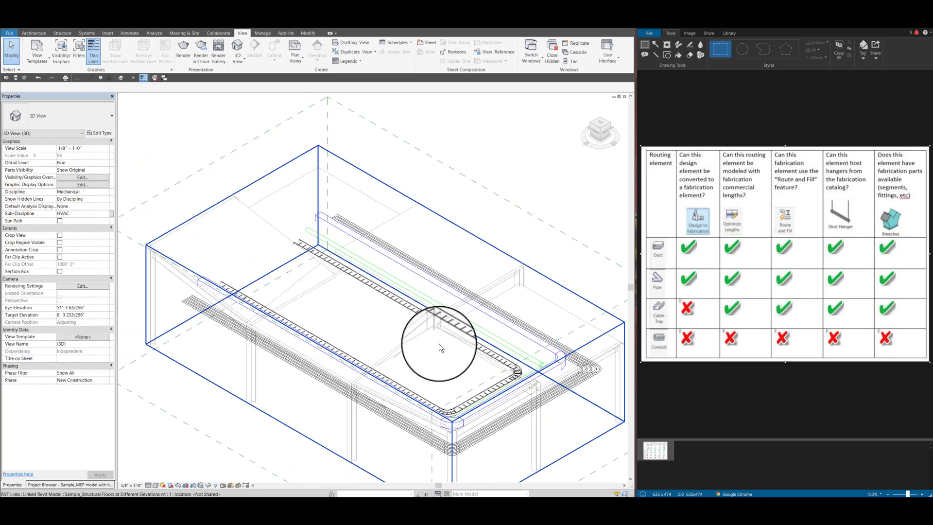
click(624, 97)
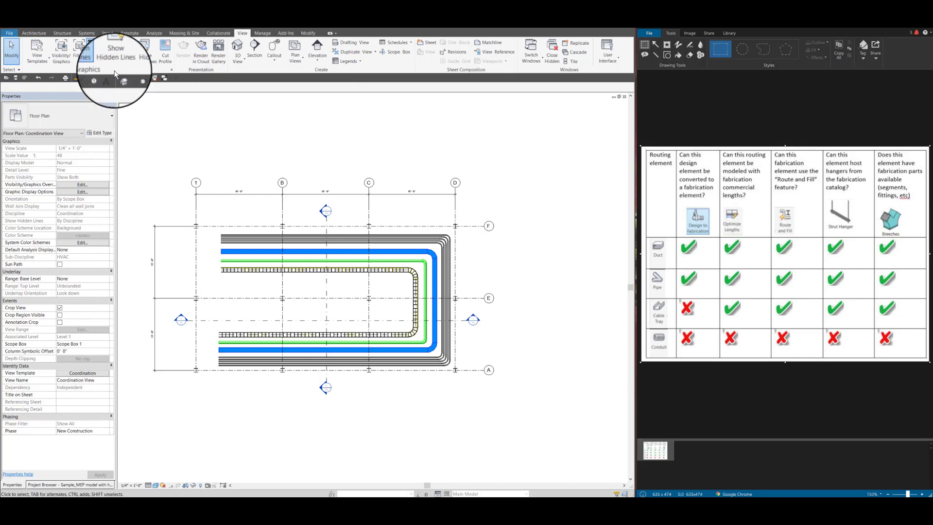
- Start Fabrication Part and set the fabrication configuration to Revit MEP Imperial Content V2.1
click(85, 34)
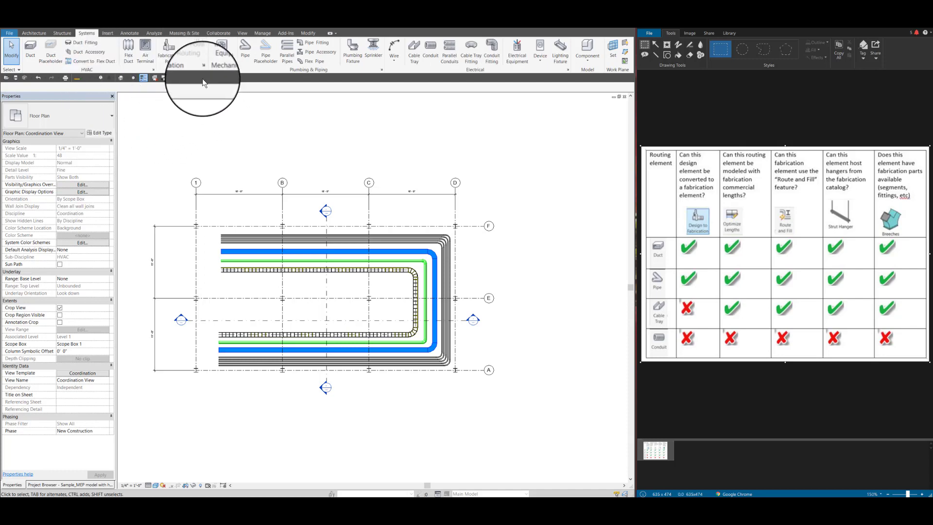
click(169, 54)
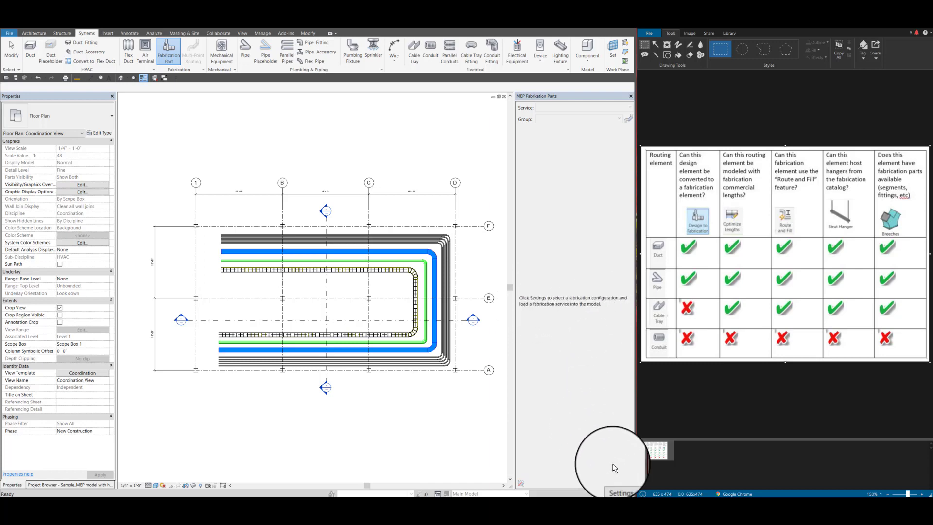
click(618, 483)
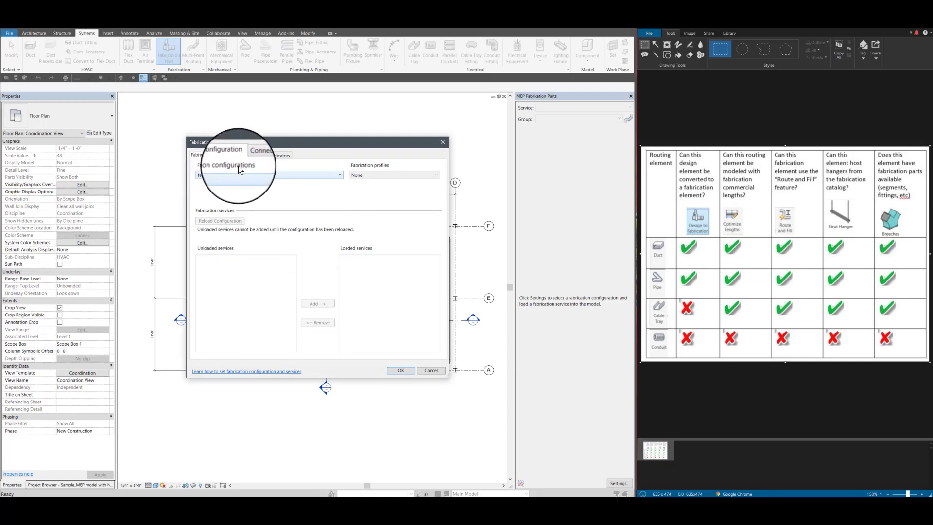
click(339, 176)
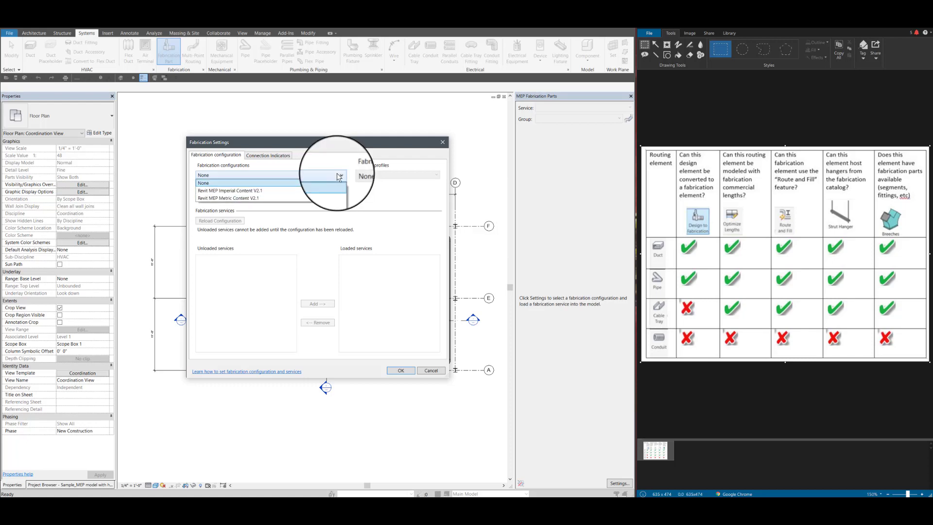
click(237, 191)
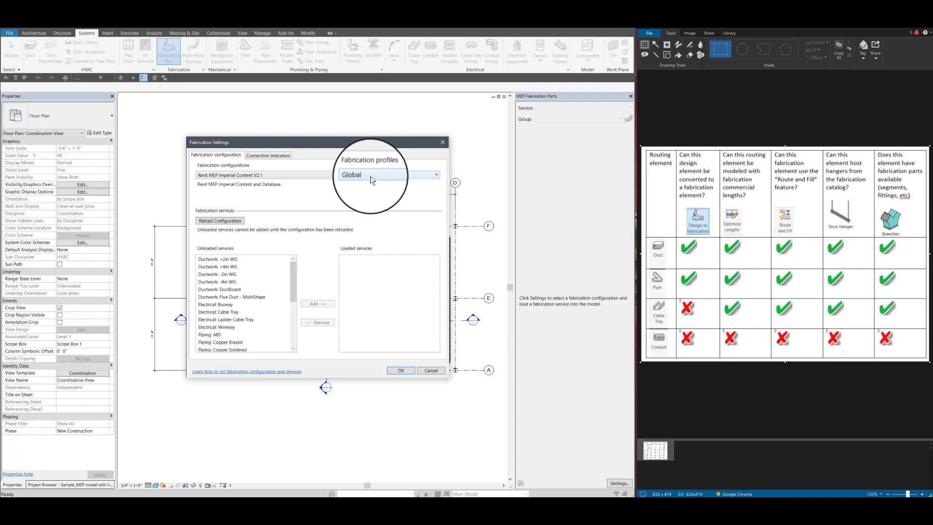
- Load the Ductwork: +2in WG service into the model and accept the fabrication settings
click(224, 261)
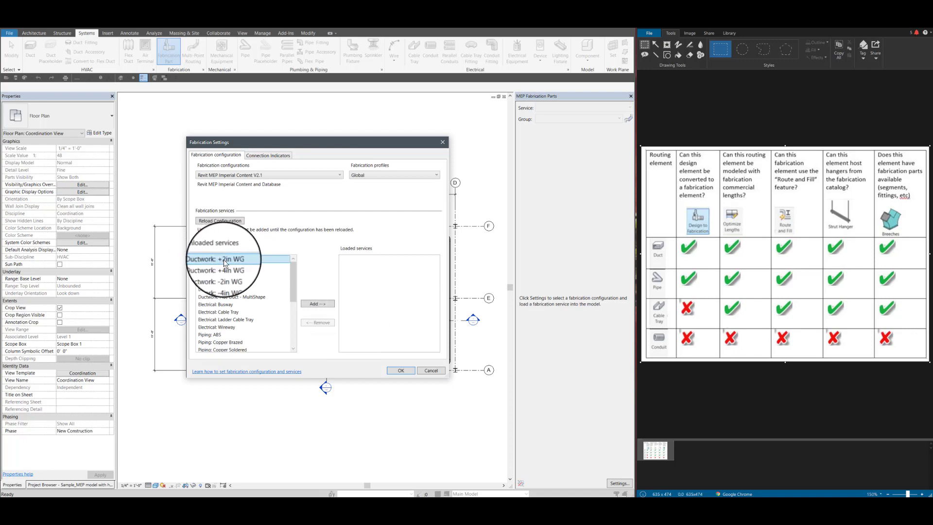
click(321, 303)
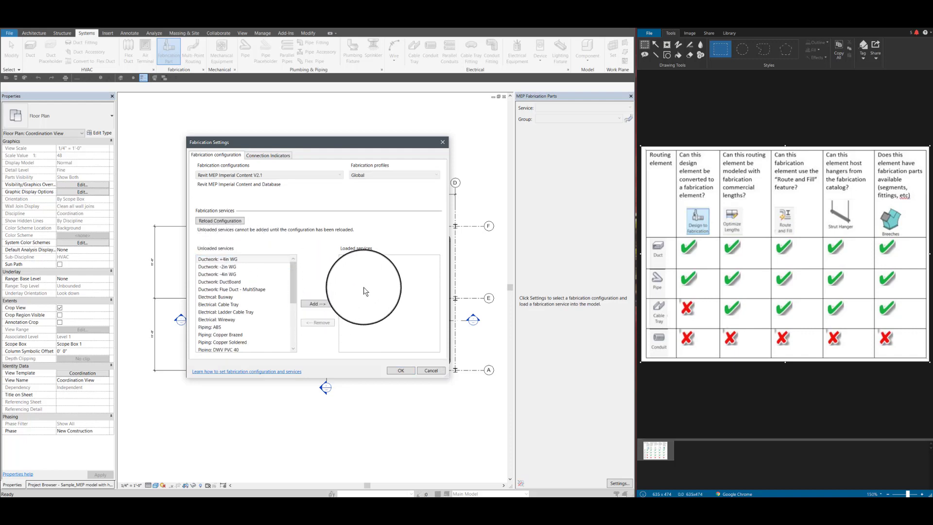
click(404, 370)
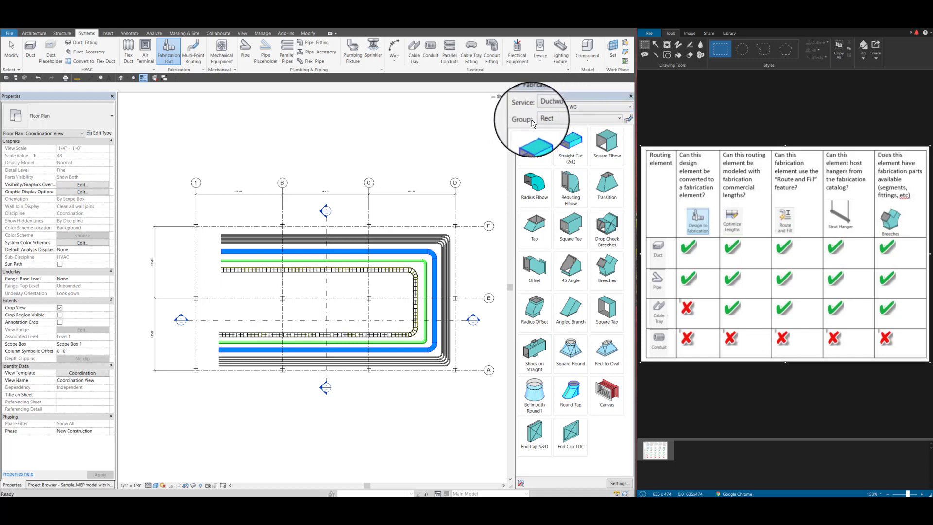
- Place a Strut Hanger from the Hangers group on the blue duct's upper run, just east of grid B, and end placement
click(617, 121)
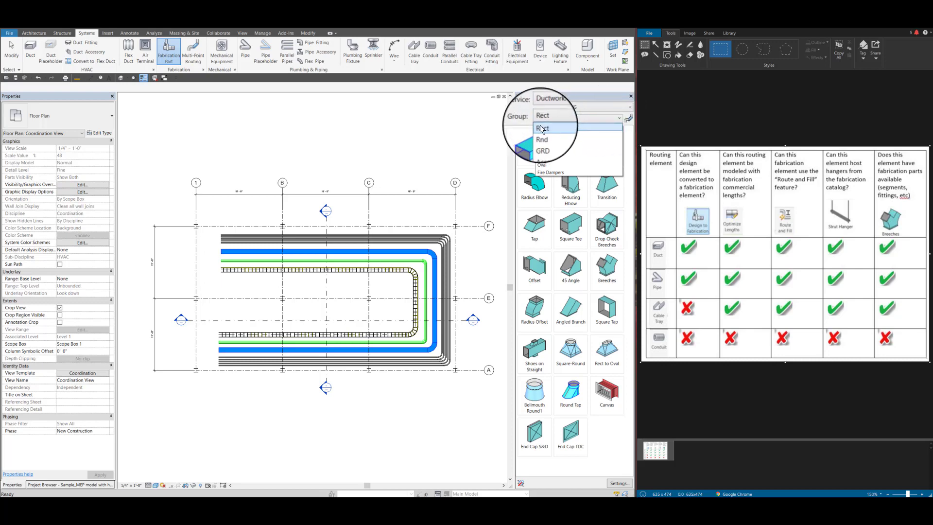
click(549, 156)
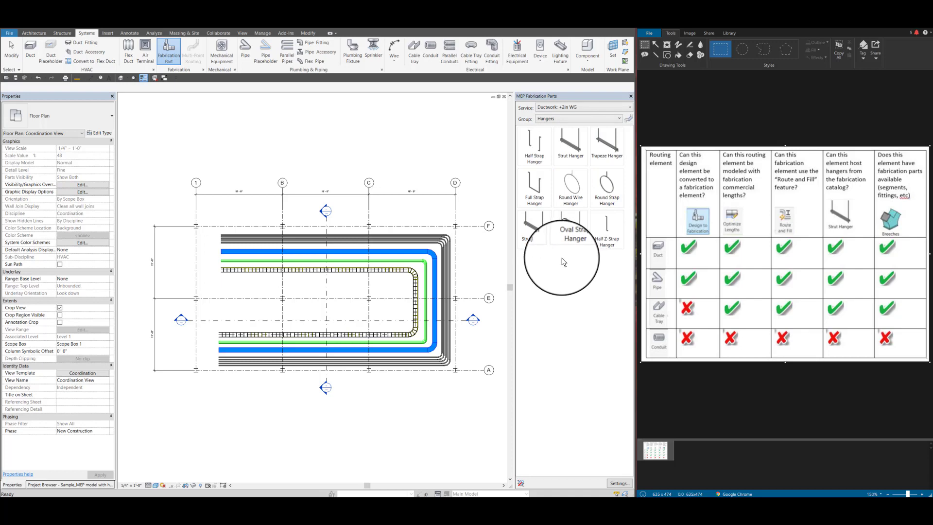
click(570, 144)
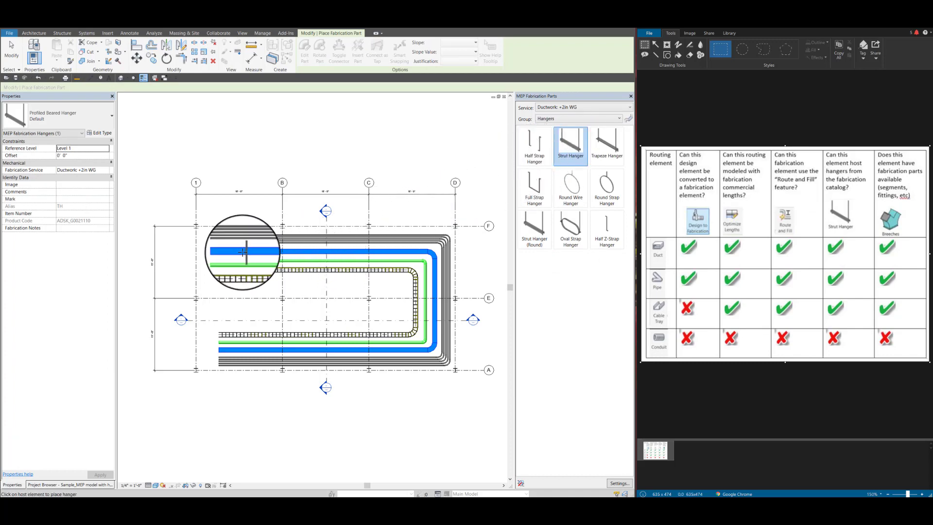
click(297, 251)
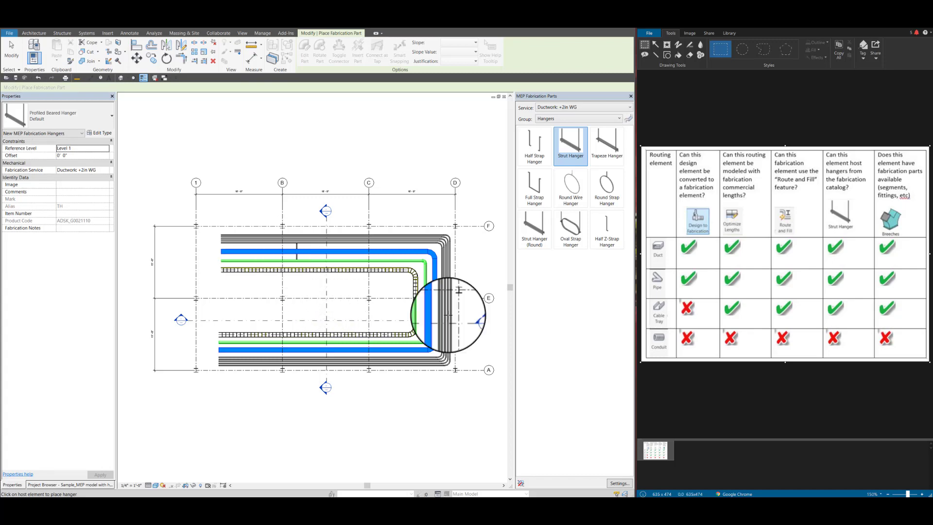
click(303, 252)
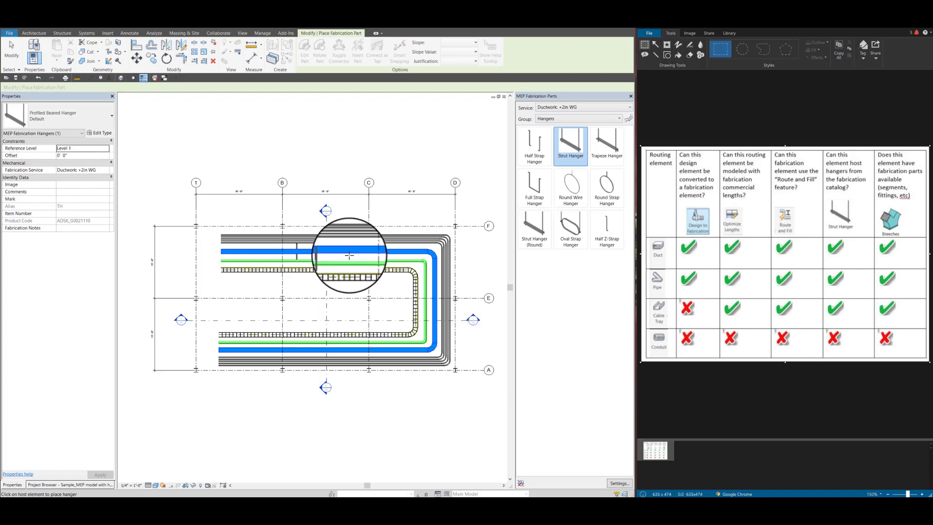
scroll(306, 265, up, 5)
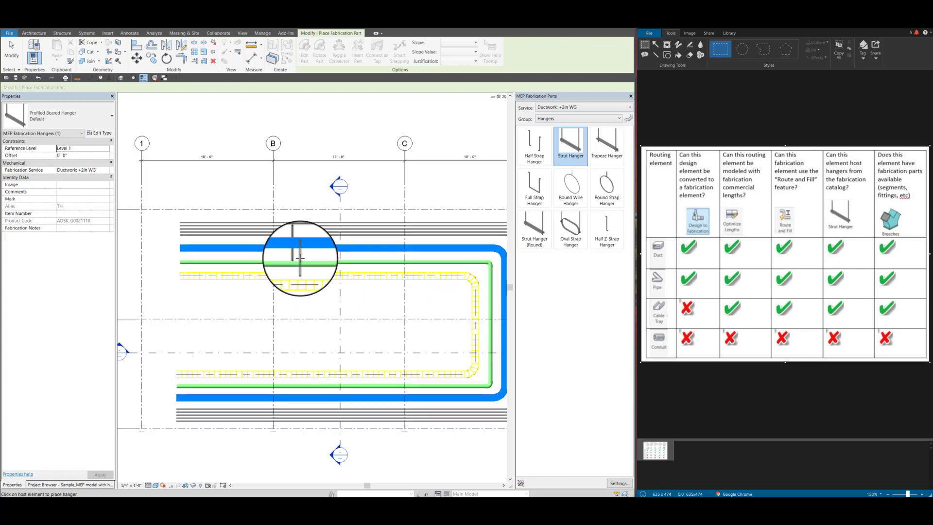
scroll(300, 246, up, 3)
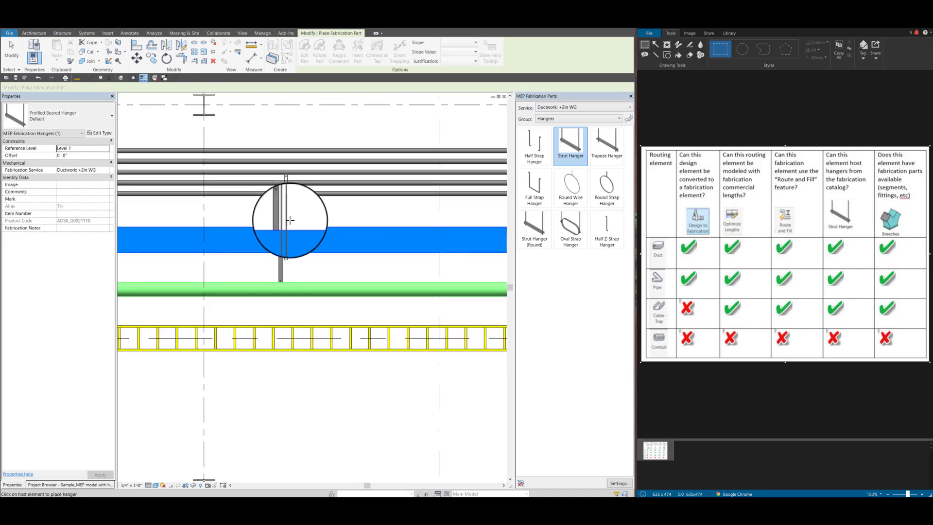
click(8, 53)
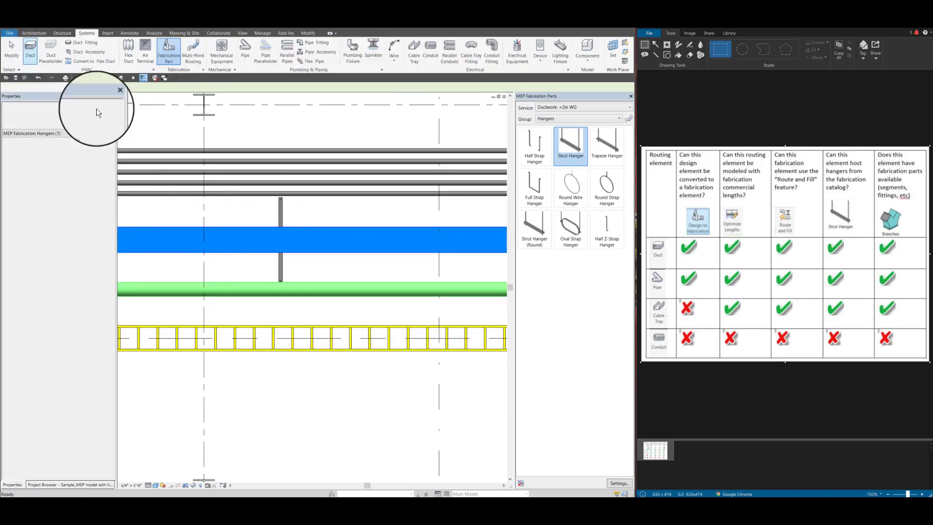
- Open the Section 2 view from its section line between grids B and C
scroll(273, 250, down, 3)
scroll(276, 246, down, 4)
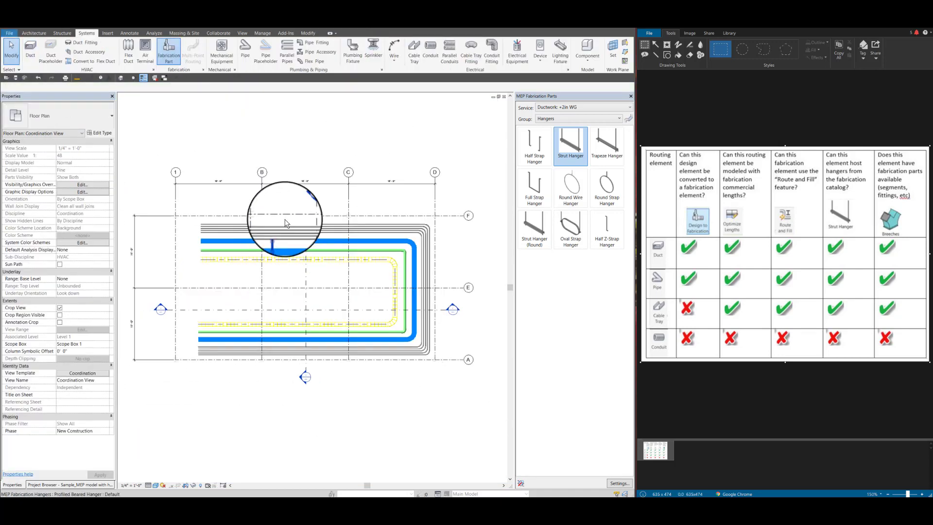
scroll(306, 214, up, 2)
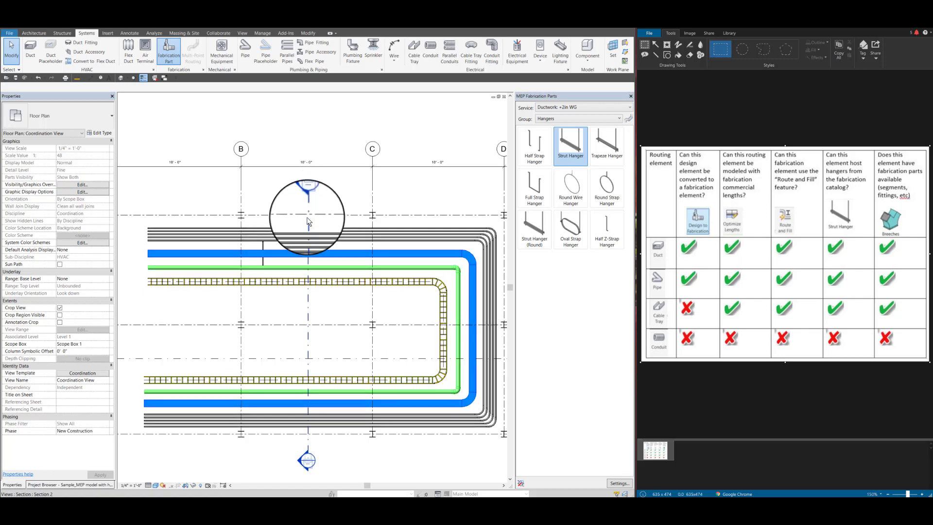
click(308, 299)
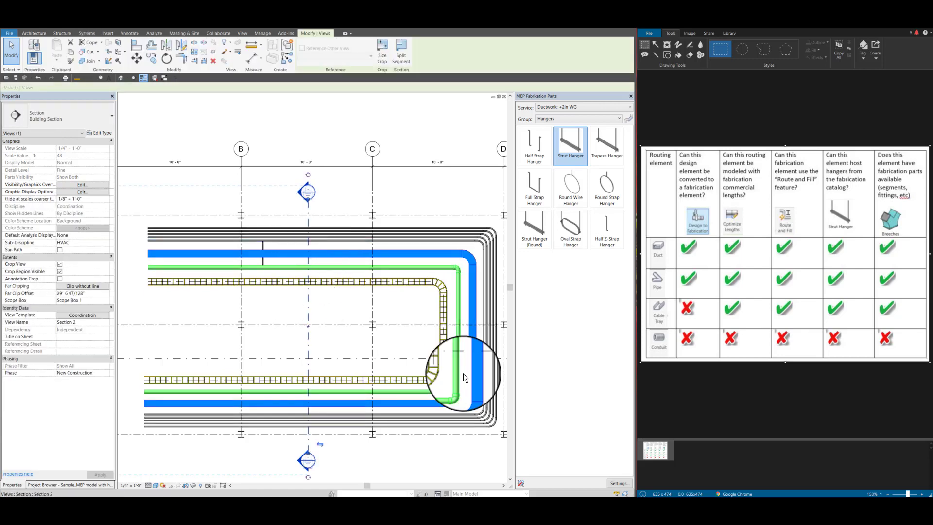
right_click(308, 300)
click(333, 341)
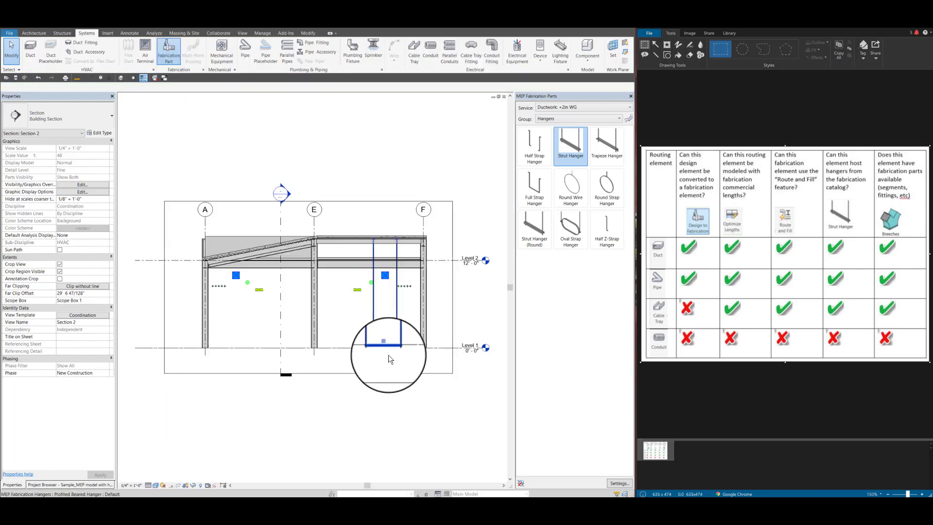
- Select the strut hanger between grids E and F and raise its bar from Level 1 to the duct's underside, about 9' 6" offset
scroll(389, 360, up, 4)
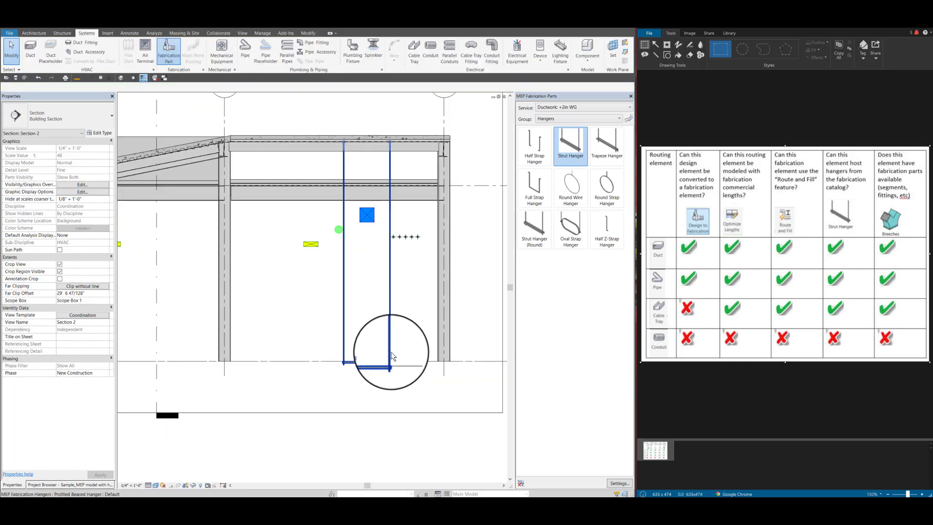
scroll(333, 362, down, 2)
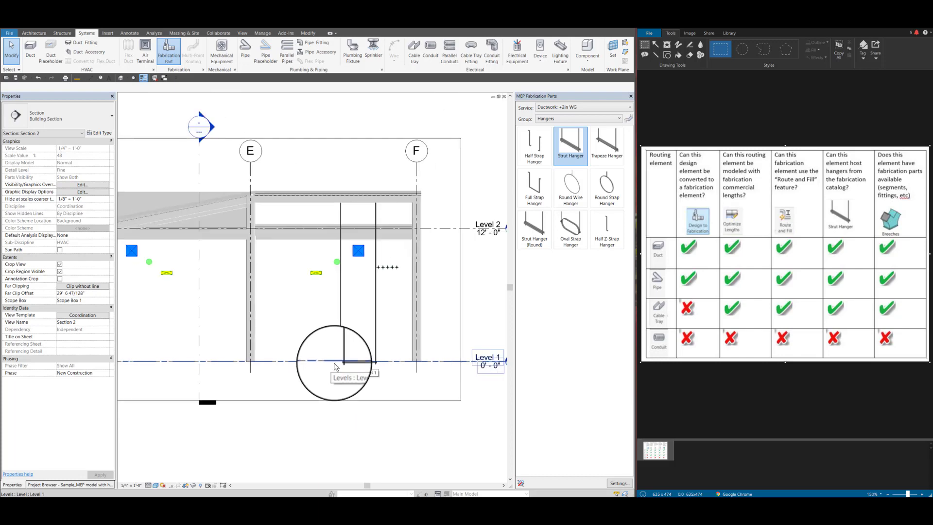
scroll(486, 360, up, 3)
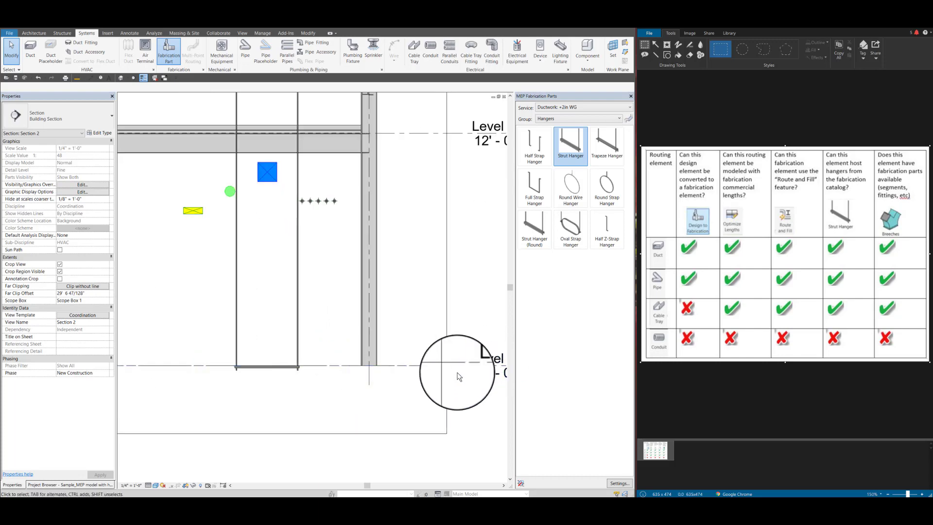
scroll(427, 362, down, 2)
scroll(356, 170, up, 3)
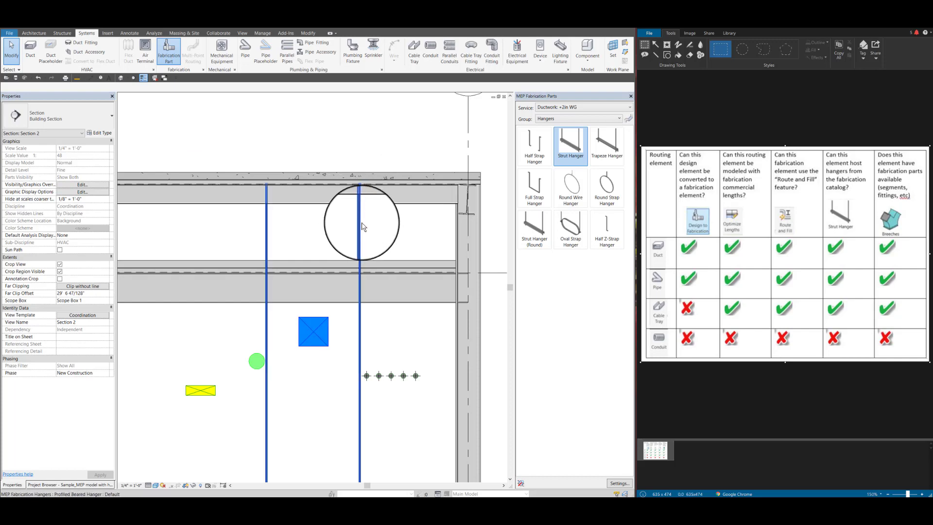
scroll(362, 226, down, 2)
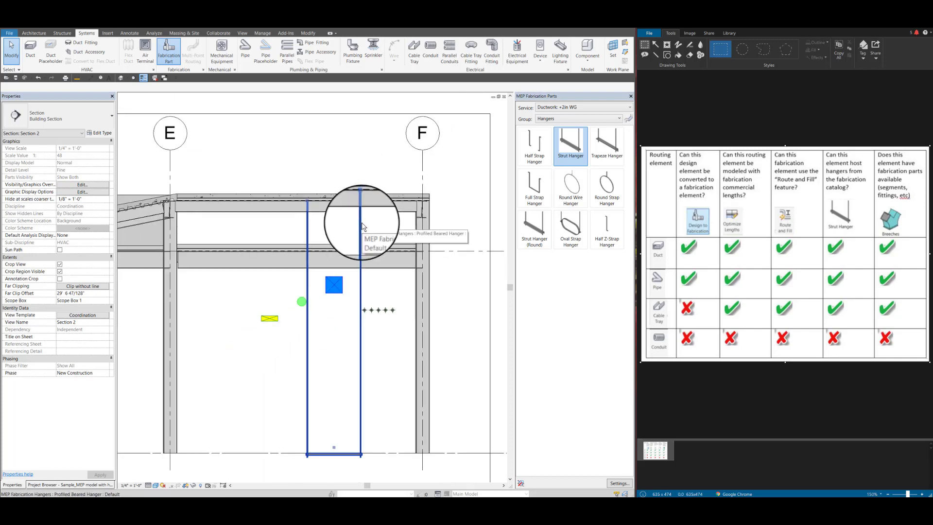
click(362, 226)
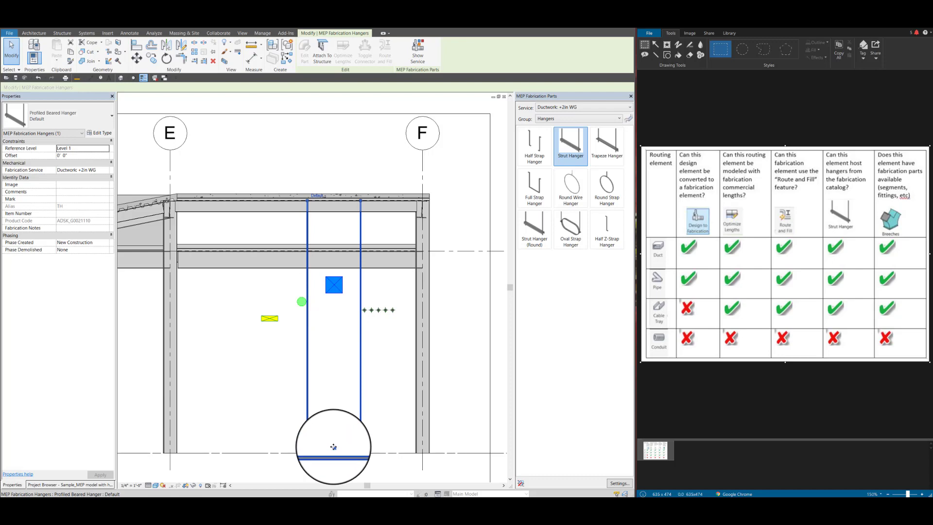
drag(334, 447, 334, 289)
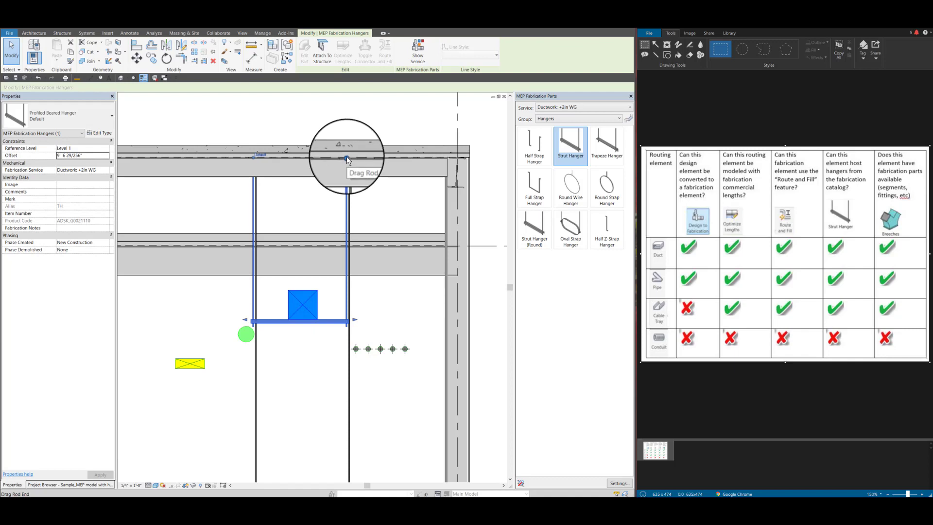
- Move both rods of the raised strut hanger inward so they sit just outside the duct's sides
drag(346, 156, 322, 157)
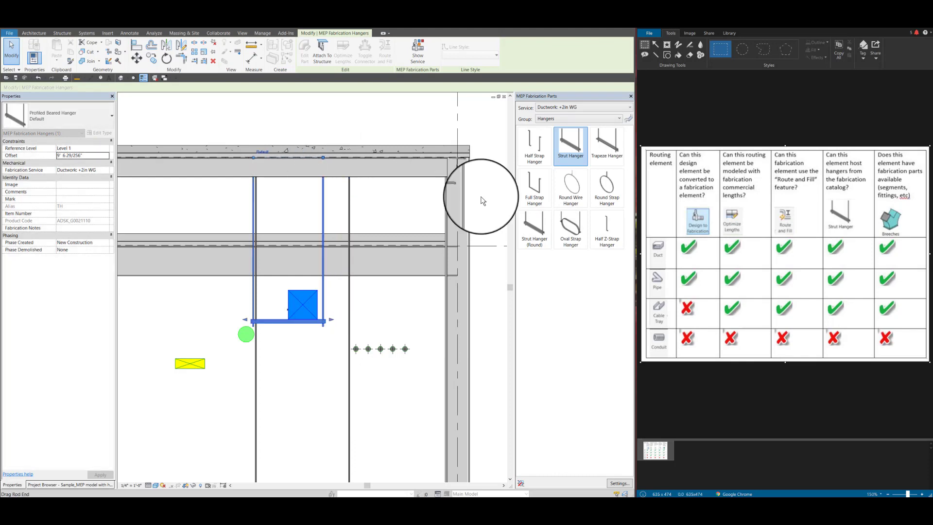
drag(254, 157, 281, 156)
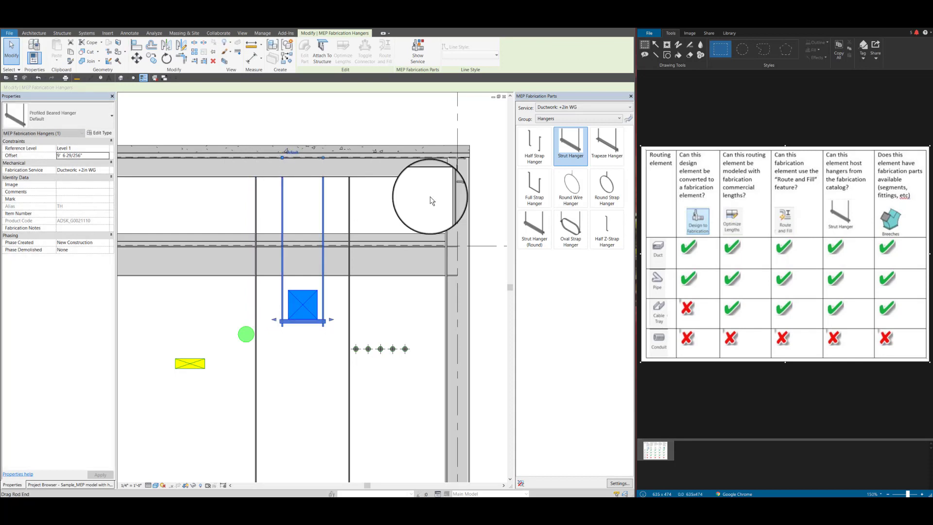
scroll(311, 305, down, 2)
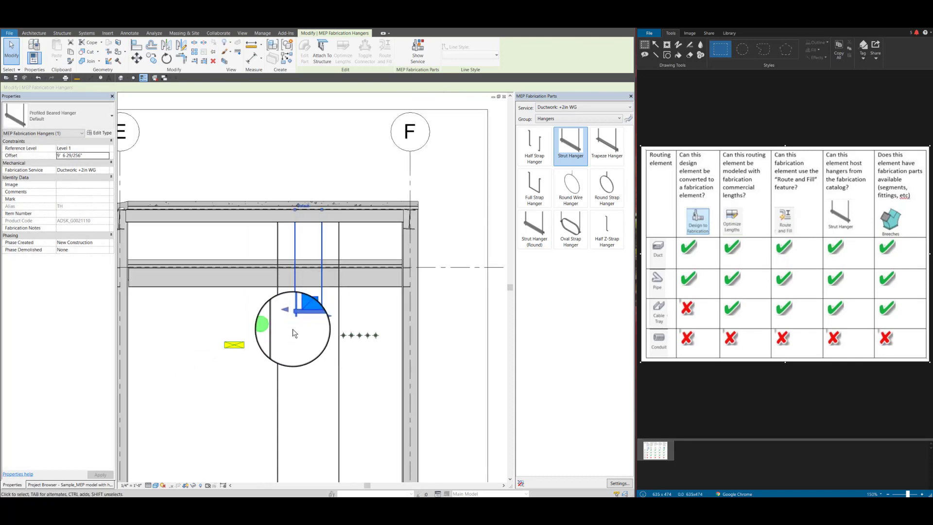
- Examine how the adjusted strut hanger carries the blue duct between grids E and F and how its rods meet the structure above
scroll(299, 330, up, 2)
scroll(314, 313, up, 3)
scroll(314, 313, down, 2)
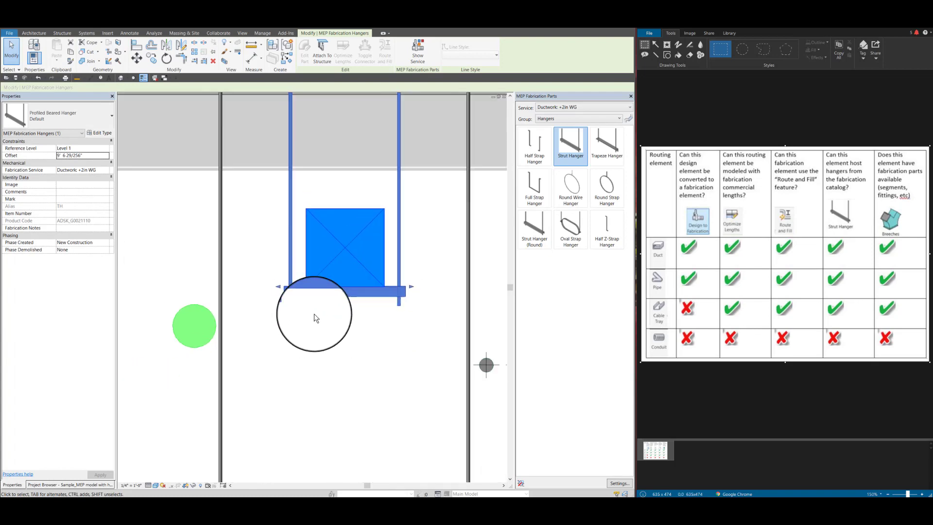
scroll(314, 313, down, 4)
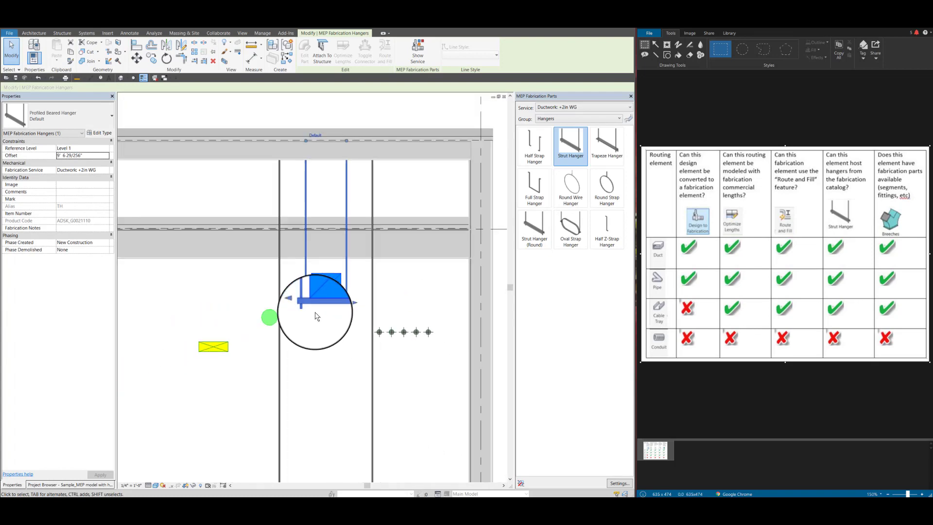
scroll(317, 291, down, 3)
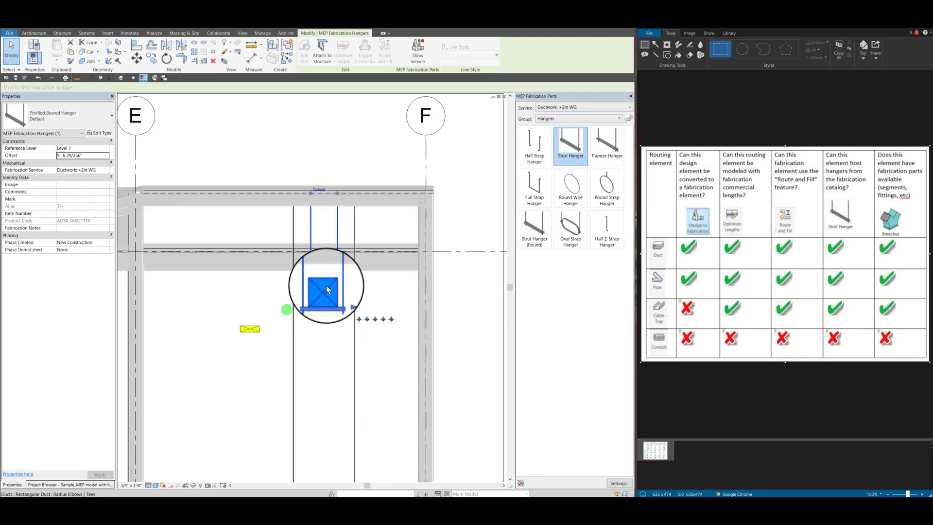
scroll(329, 278, up, 1)
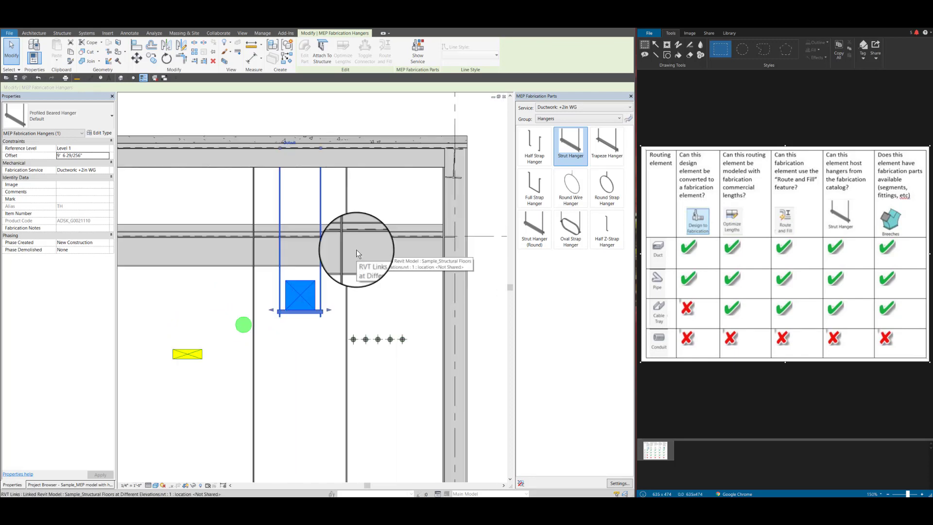
scroll(357, 251, down, 5)
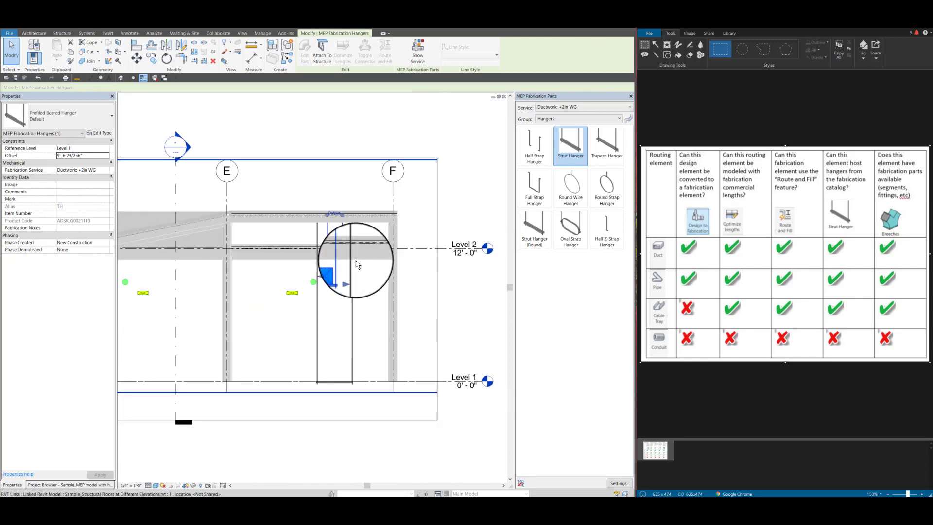
scroll(378, 276, down, 3)
scroll(310, 242, up, 2)
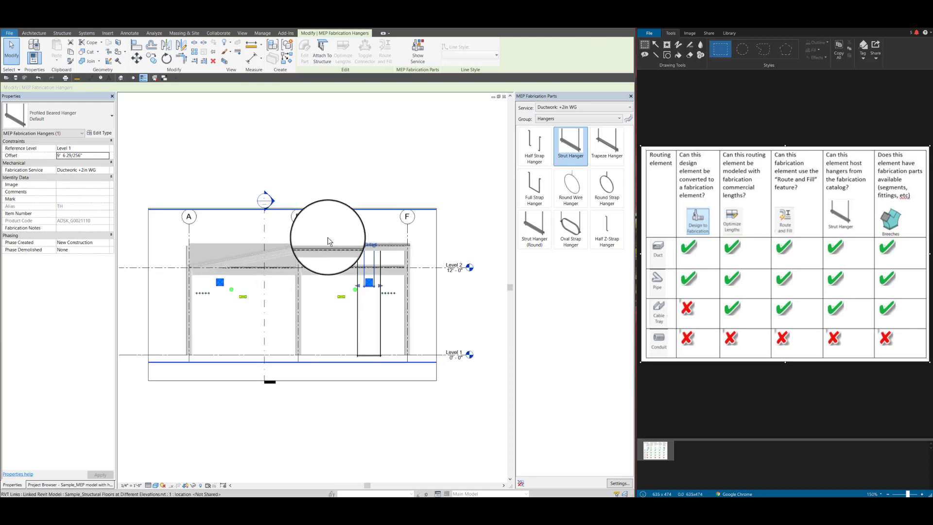
- Close the section, convert the upper blue duct run to Ductwork: +2in WG with Design to Fabrication, and optimize its lengths
click(504, 98)
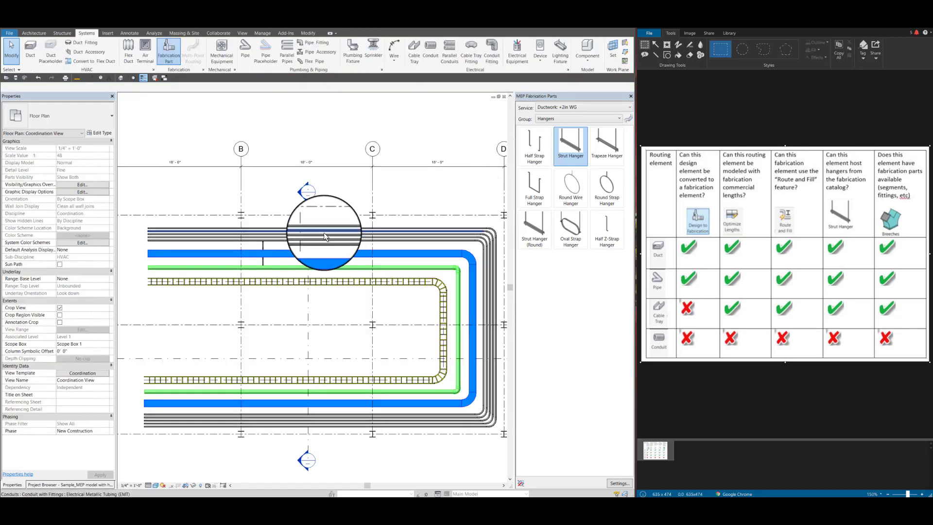
scroll(326, 240, down, 2)
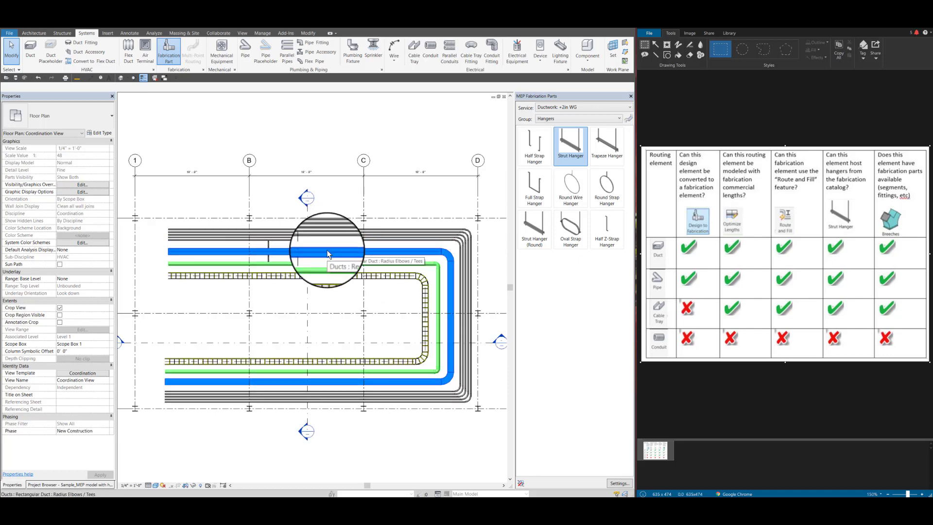
click(335, 251)
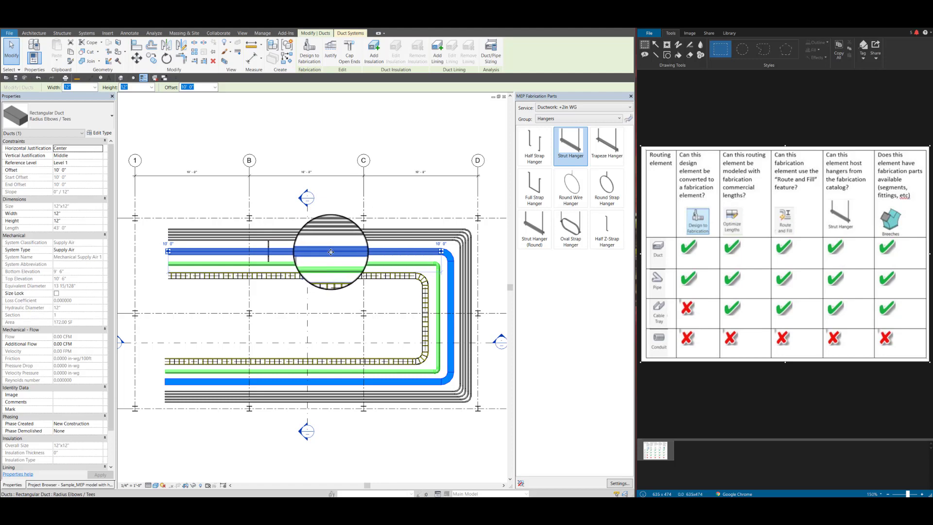
click(308, 53)
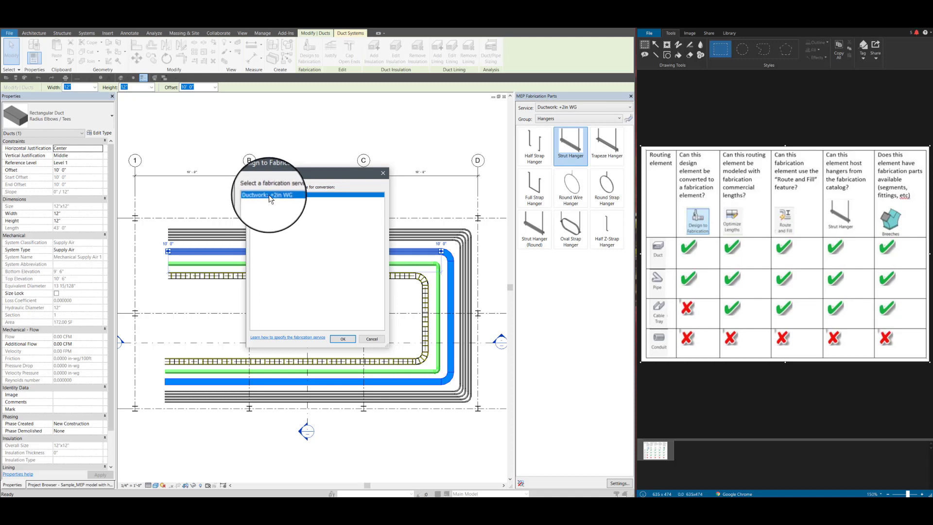
click(342, 339)
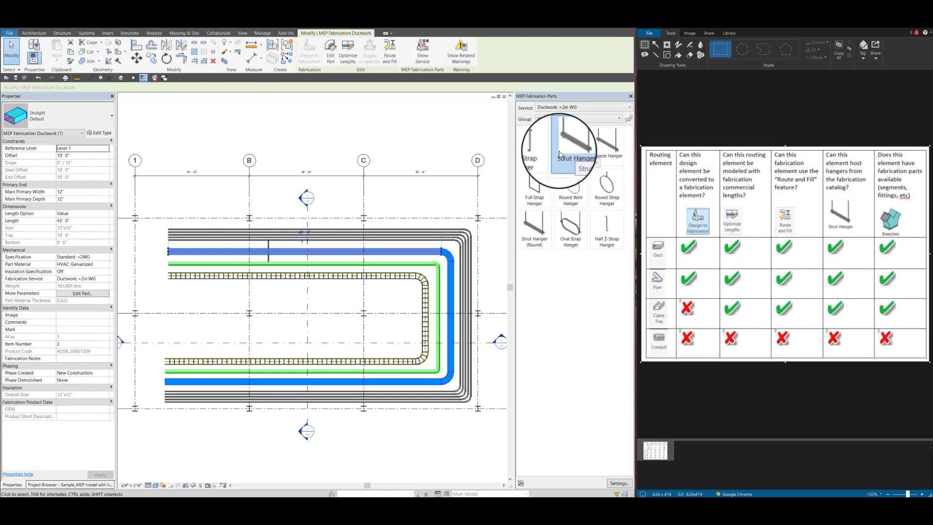
click(349, 57)
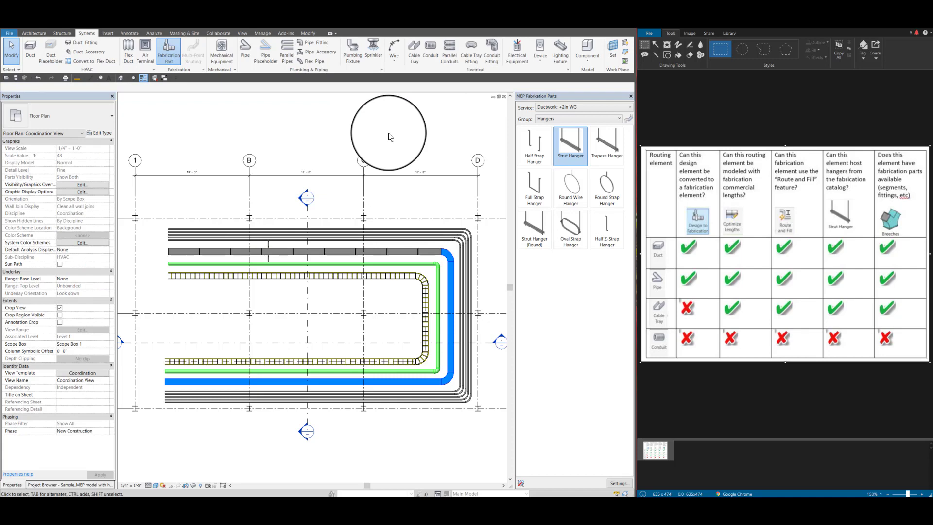
- Examine the converted upper duct run in plan, checking its segment divisions and the joint with the blue elbow
scroll(429, 227, up, 2)
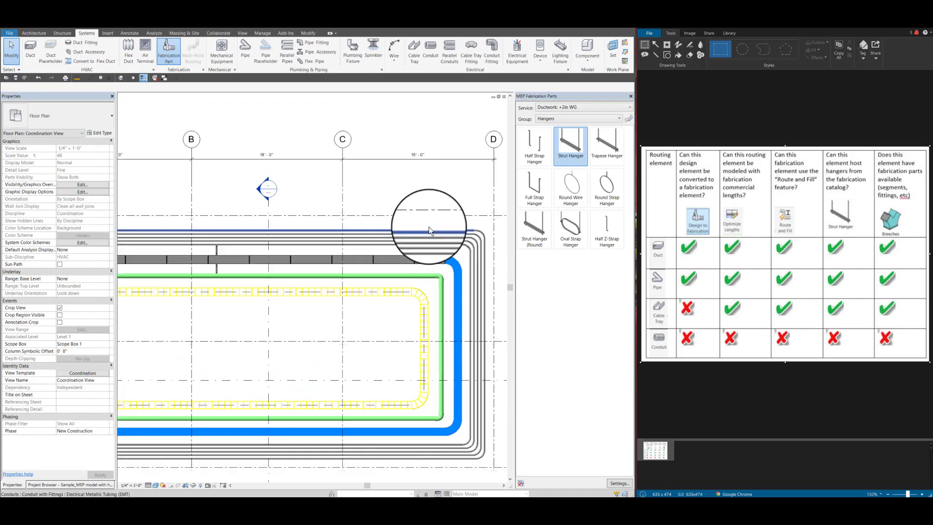
scroll(437, 225, up, 1)
scroll(385, 270, up, 3)
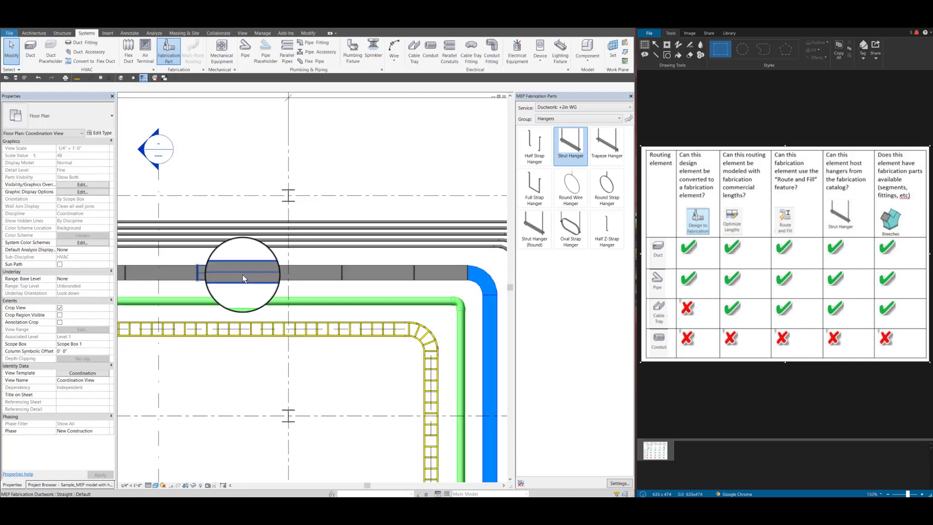
scroll(287, 272, down, 1)
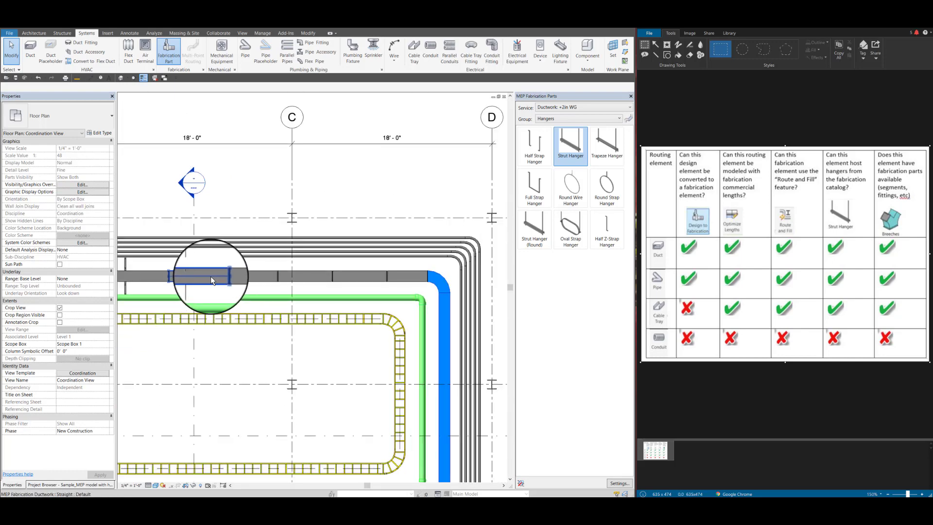
scroll(211, 276, down, 2)
scroll(466, 284, down, 1)
scroll(466, 284, down, 2)
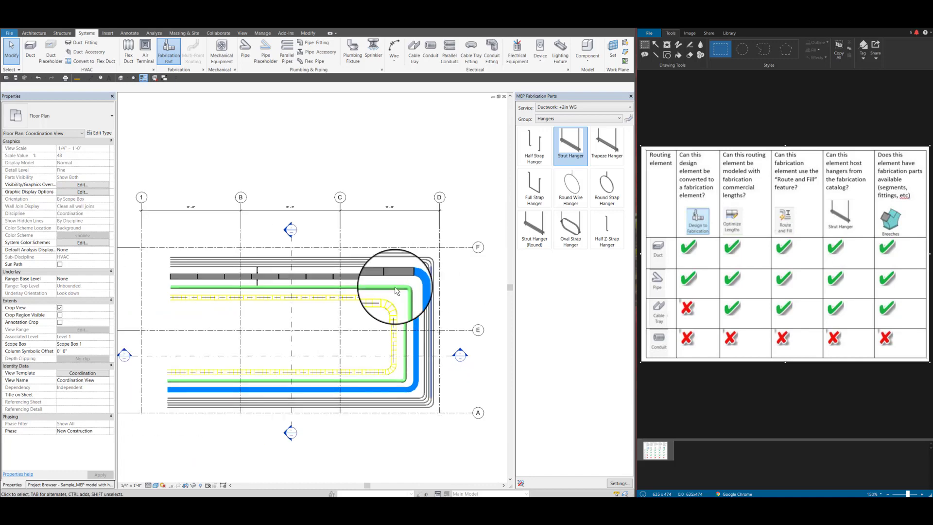
scroll(248, 309, up, 3)
scroll(193, 272, down, 1)
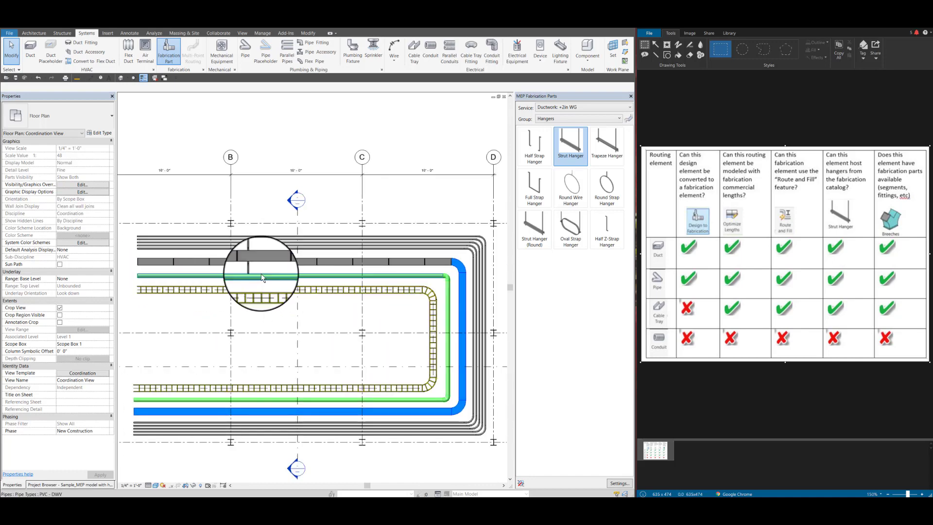
- Place Strut Hangers at the midpoints of the converted duct's segments east of grid C
click(571, 149)
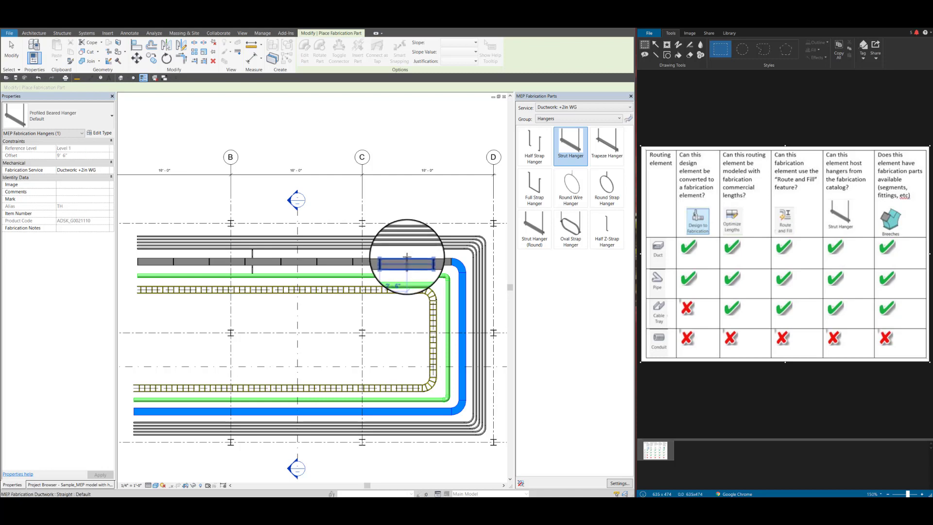
scroll(406, 256, up, 5)
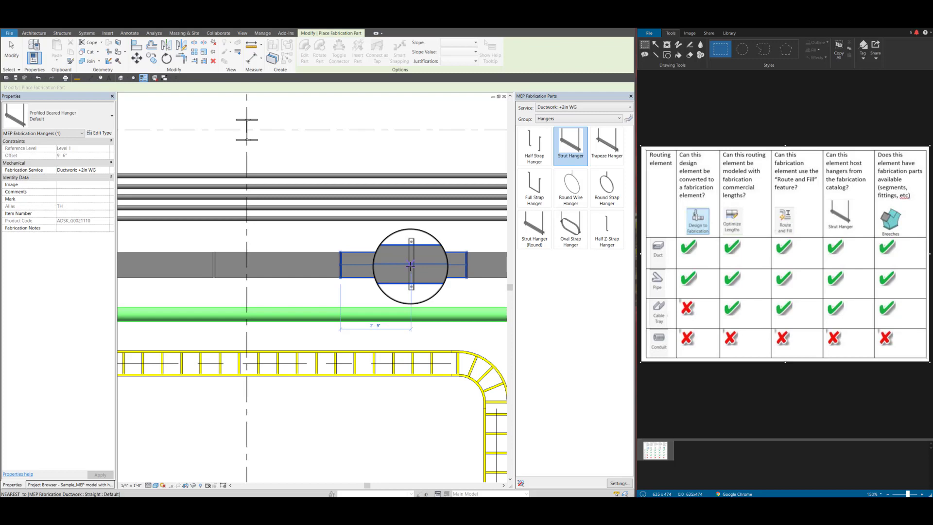
scroll(406, 265, down, 1)
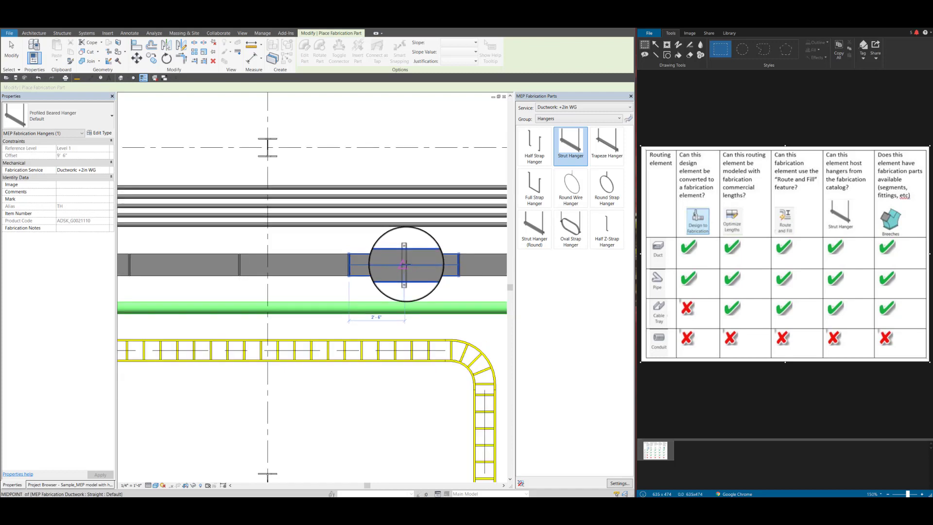
scroll(437, 267, down, 2)
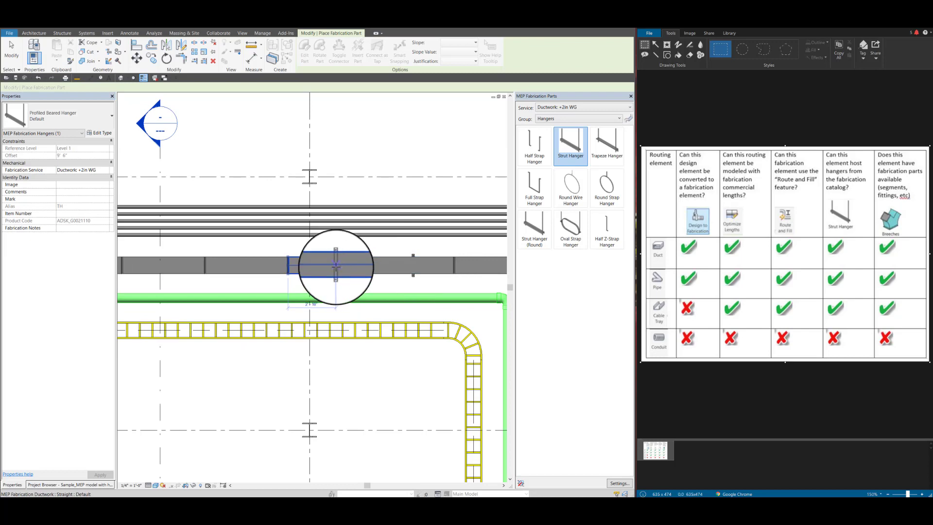
click(330, 266)
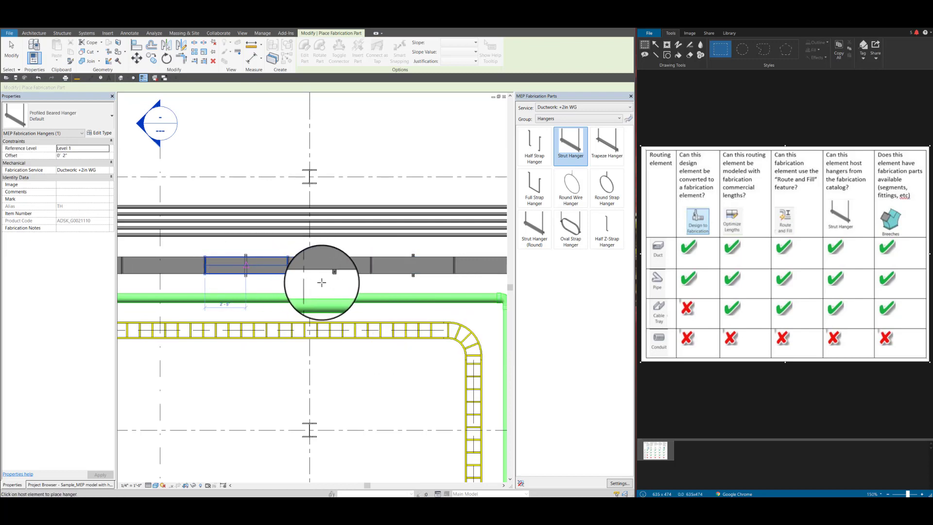
- Continue placing Strut Hangers at the midpoints of the duct segments between grids B and C
scroll(315, 274, down, 5)
scroll(234, 288, up, 5)
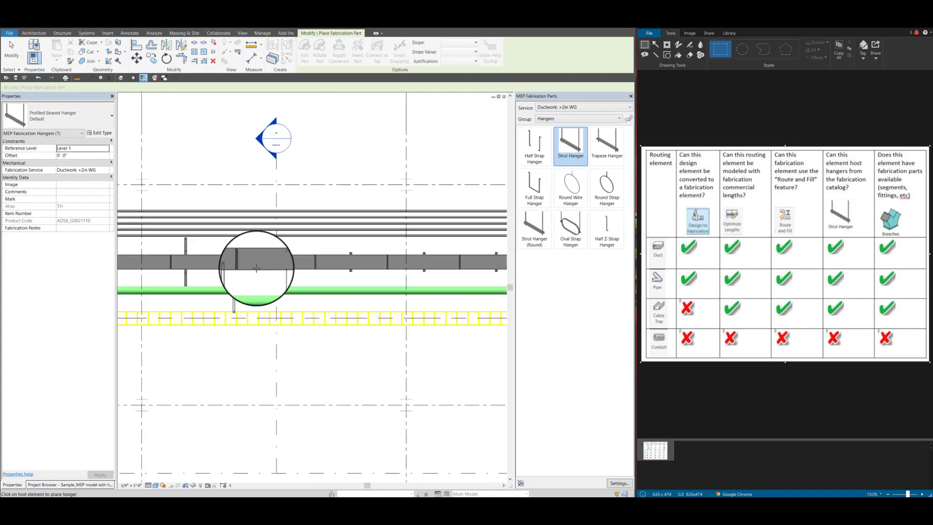
click(269, 260)
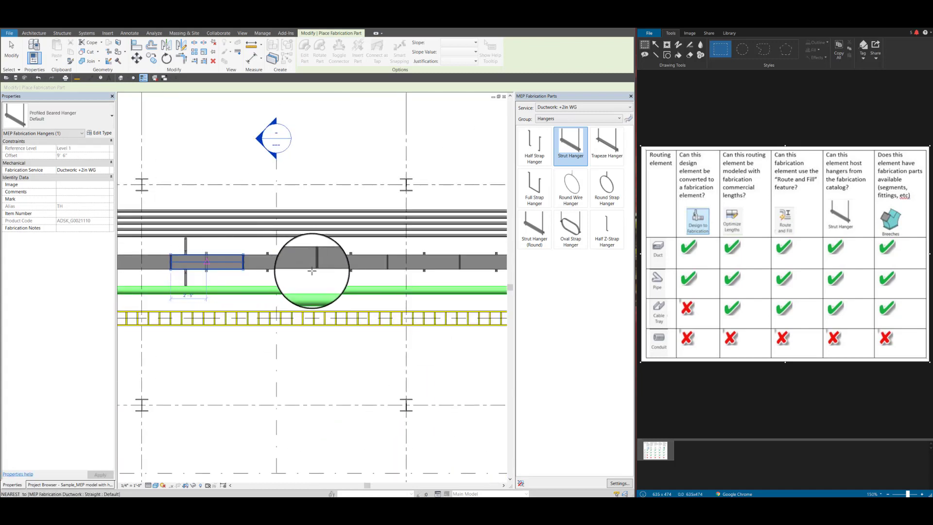
scroll(267, 270, down, 5)
scroll(189, 263, up, 5)
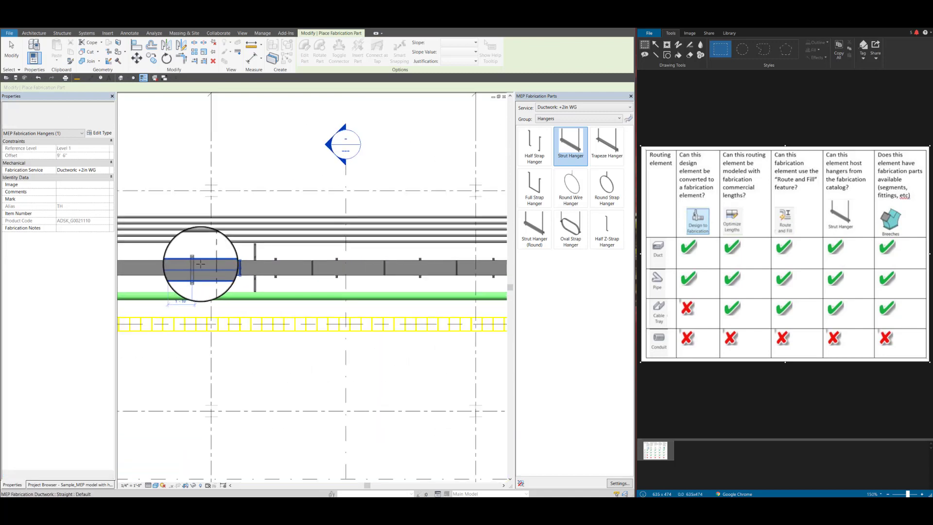
- Place Strut Hangers at the midpoints of the segments west of grid B up to the run's west end, and end placement
click(189, 265)
scroll(308, 293, down, 2)
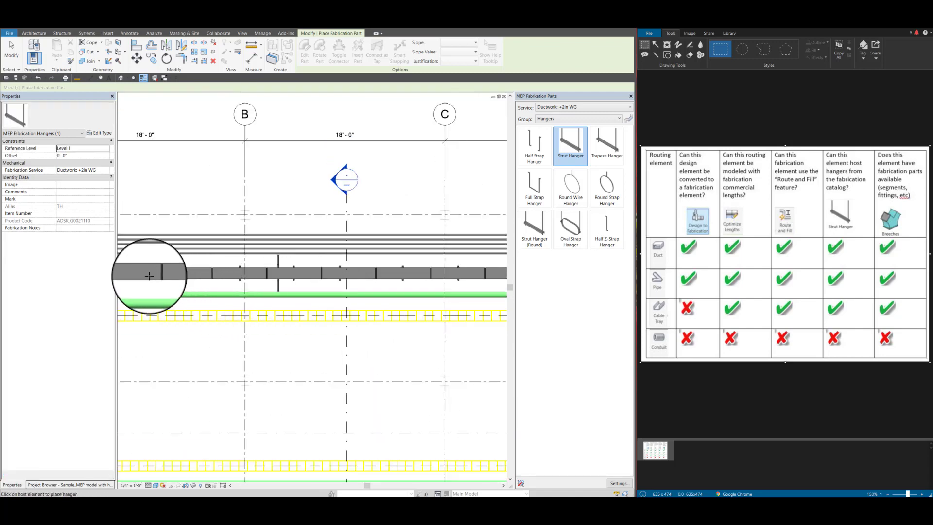
scroll(148, 271, up, 1)
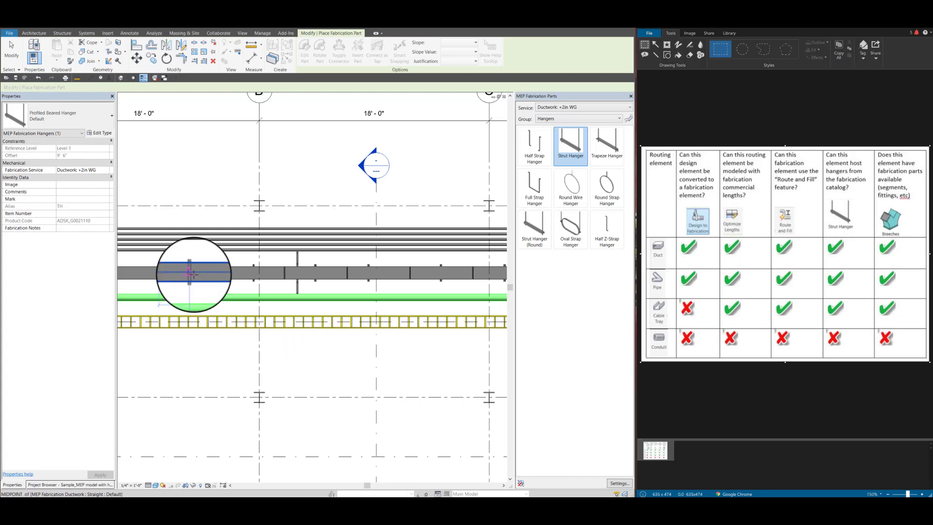
click(194, 274)
scroll(304, 322, down, 3)
click(189, 285)
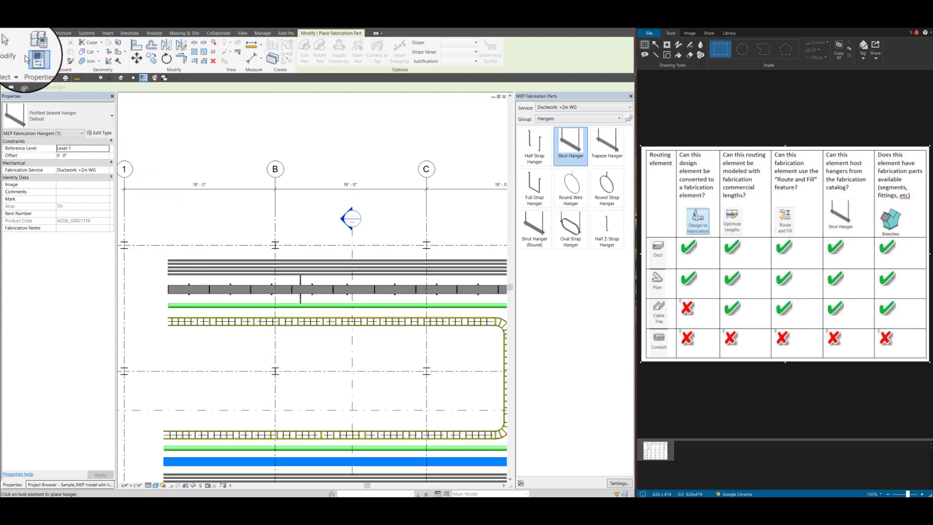
click(12, 51)
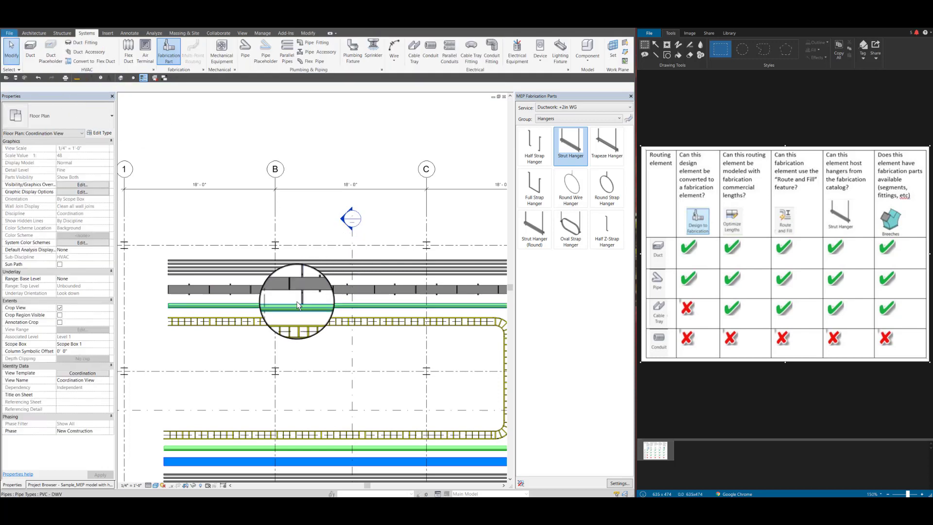
- Delete the two overlapping off-center strut hangers, the wide and the narrow one, on the duct just east of grid B
scroll(298, 305, up, 3)
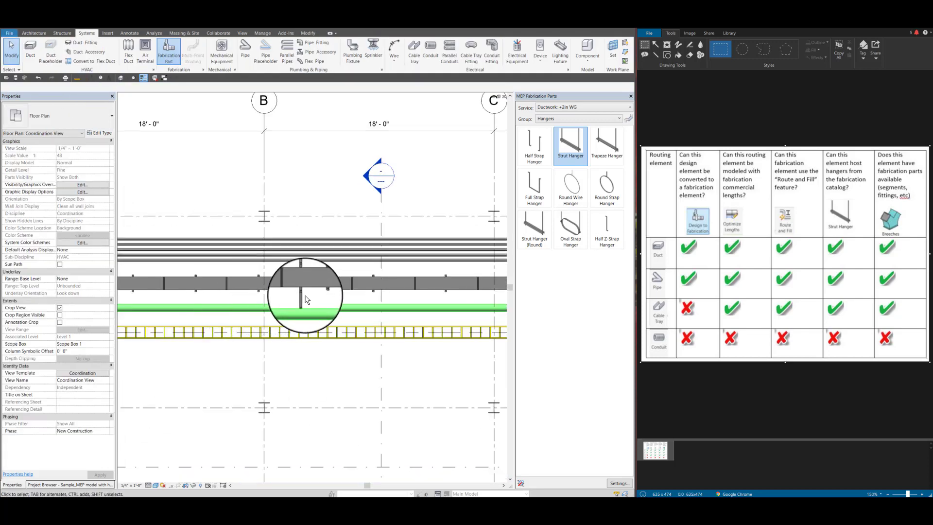
scroll(308, 297, up, 5)
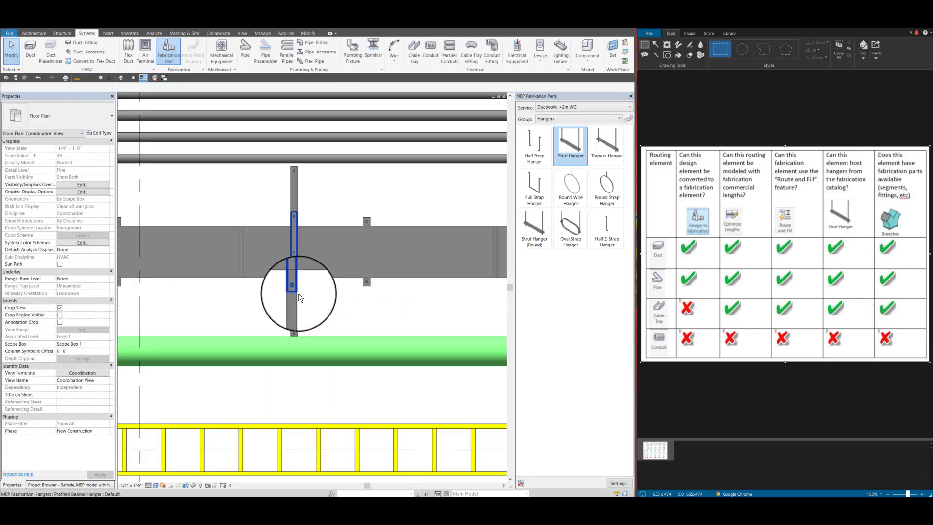
click(300, 303)
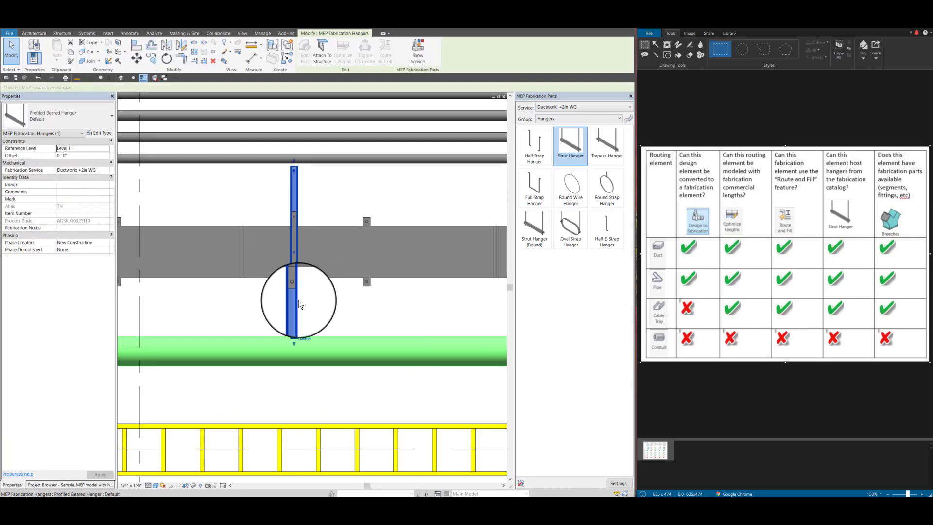
key(Escape)
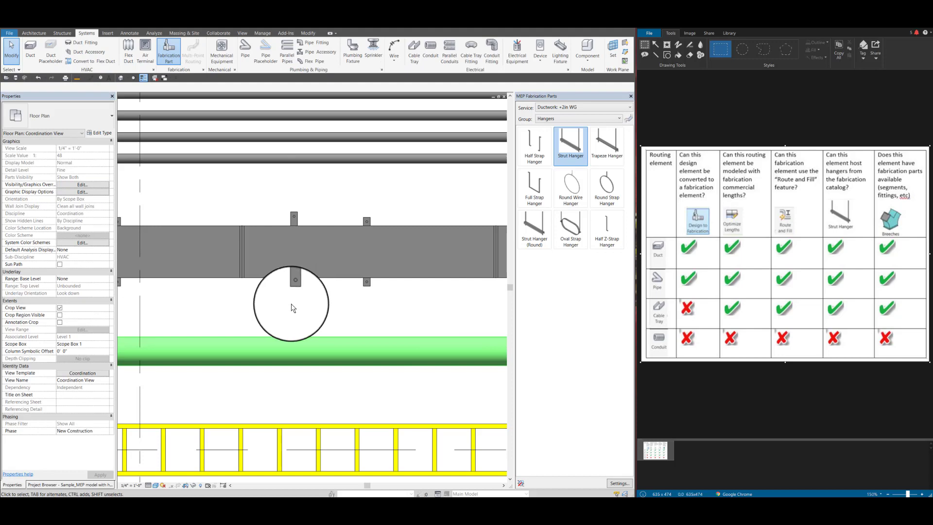
click(296, 290)
key(Delete)
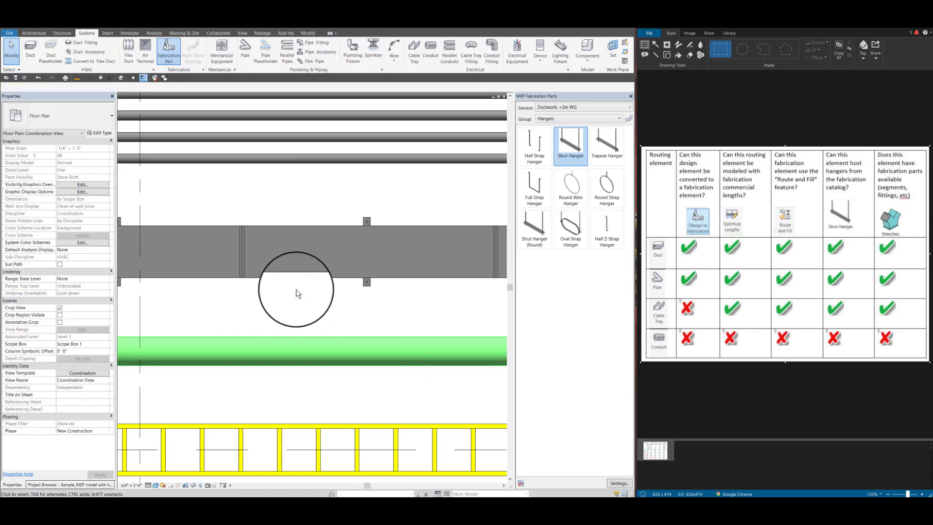
scroll(349, 284, down, 6)
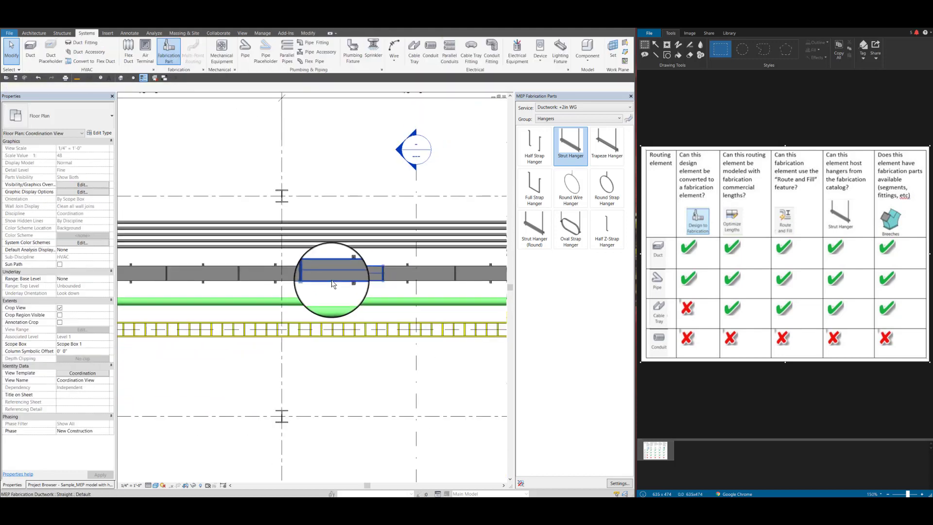
- Move the Section 1 line north, to between the northern duct run and the green pipe
scroll(286, 315, down, 3)
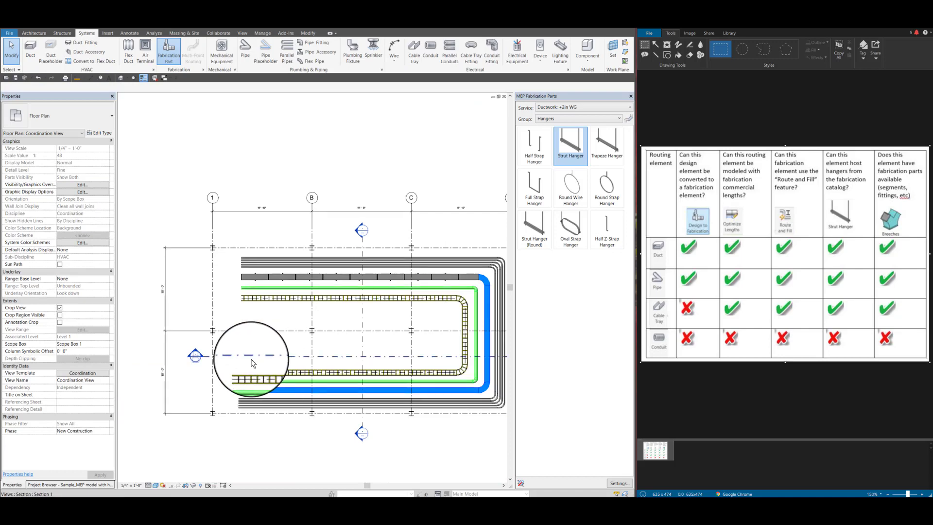
click(221, 355)
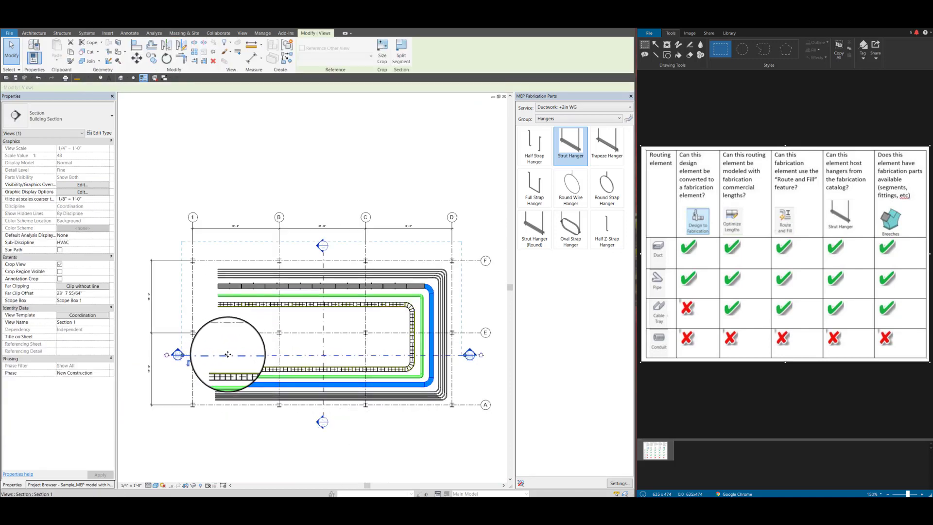
drag(228, 355, 228, 294)
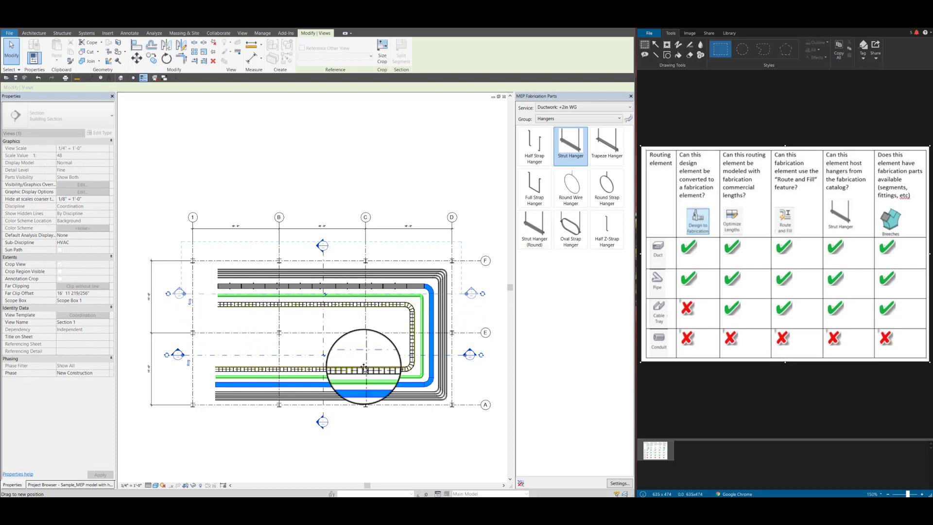
scroll(226, 293, up, 1)
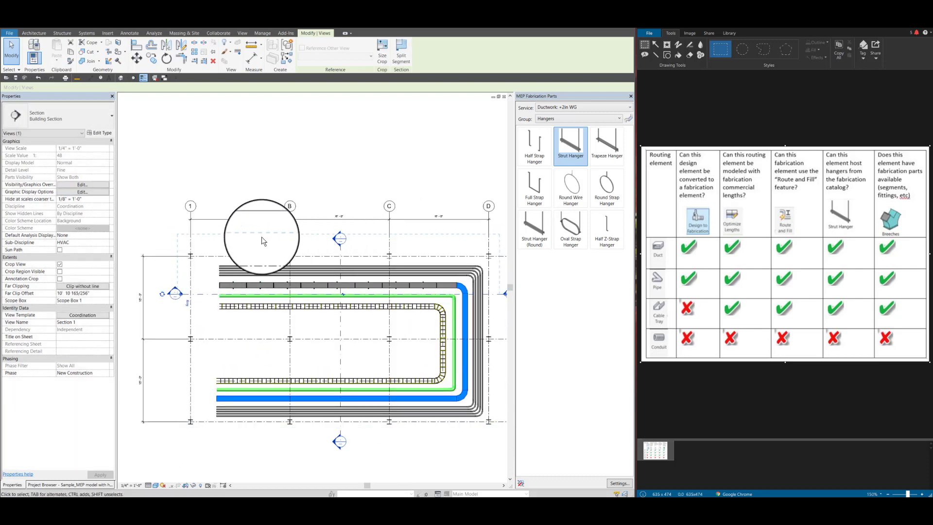
key(Escape)
- Open the Section 1 view and inspect the duct hangers west of grid B up to the floor structure
scroll(174, 294, up, 3)
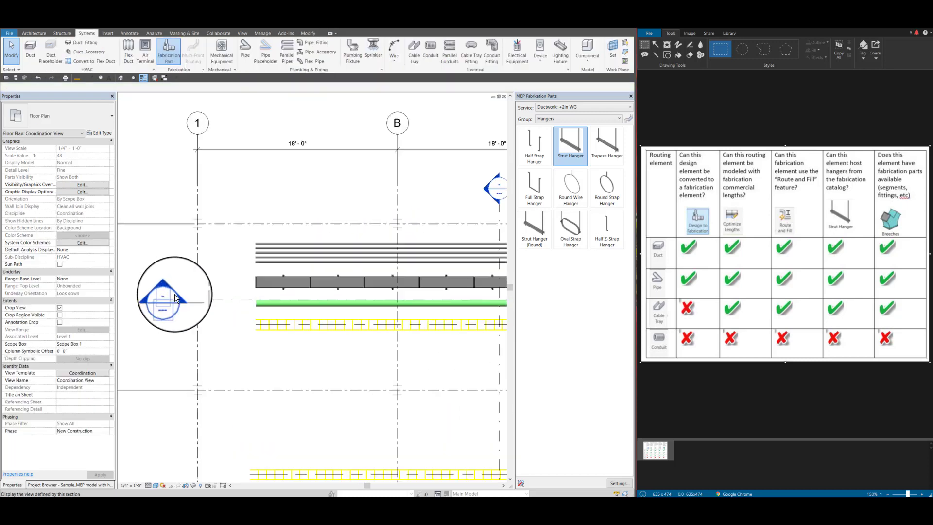
double_click(164, 287)
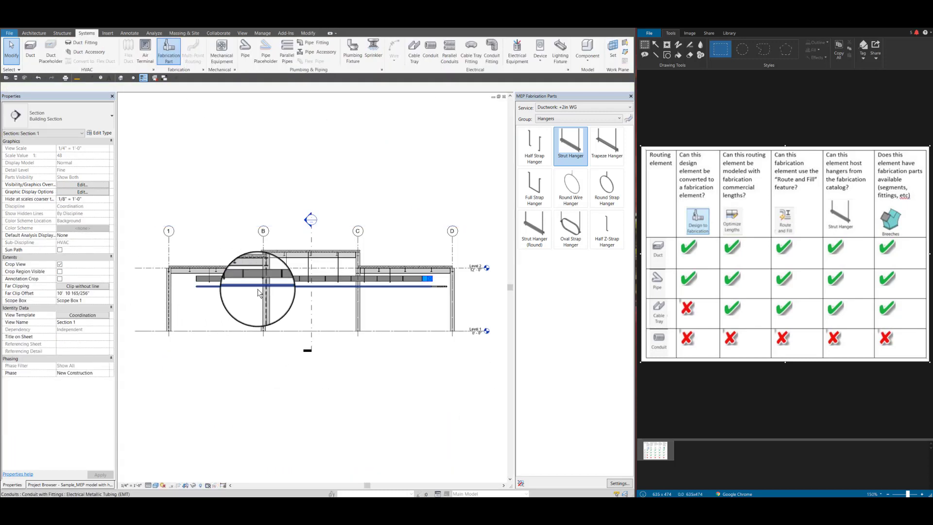
scroll(245, 292, up, 3)
scroll(185, 287, up, 3)
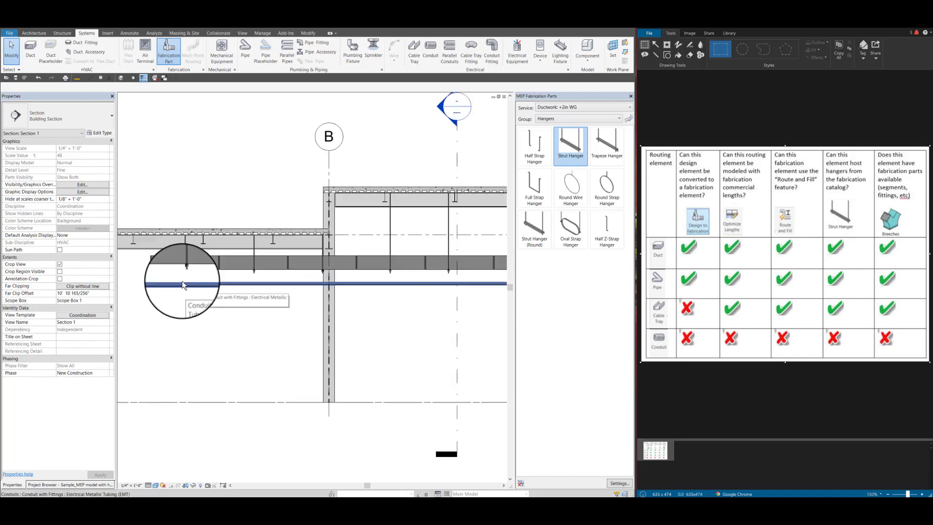
click(185, 248)
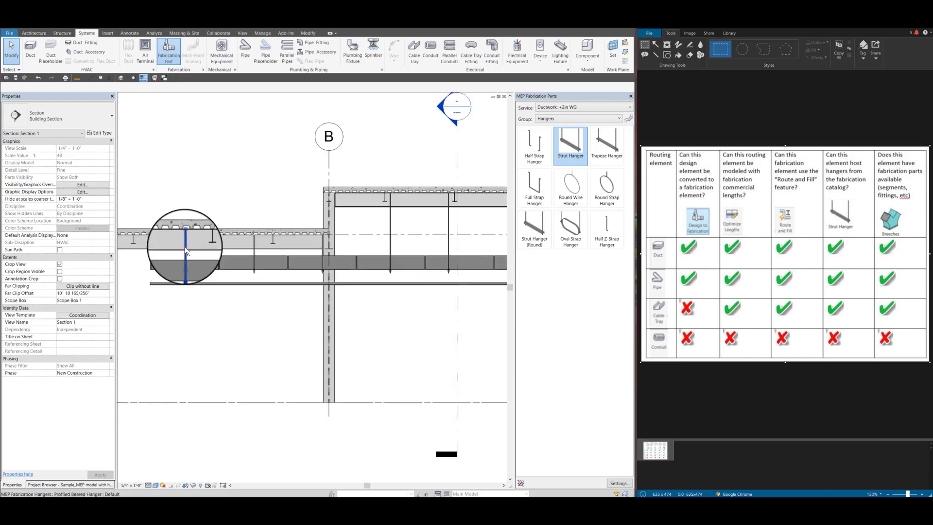
click(257, 250)
key(Escape)
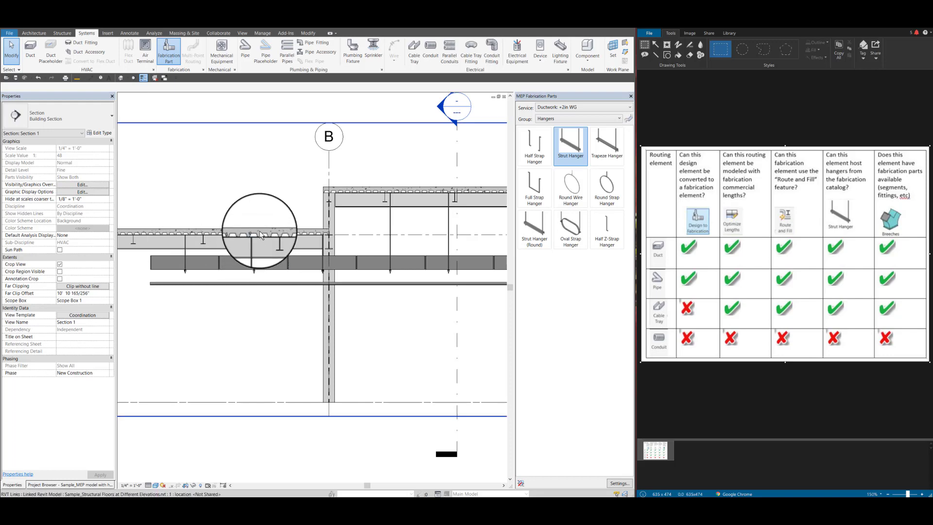
- Examine how the hanger rods reach the raised floor between grids B and C compared with the lower floors on either side
scroll(246, 243, down, 1)
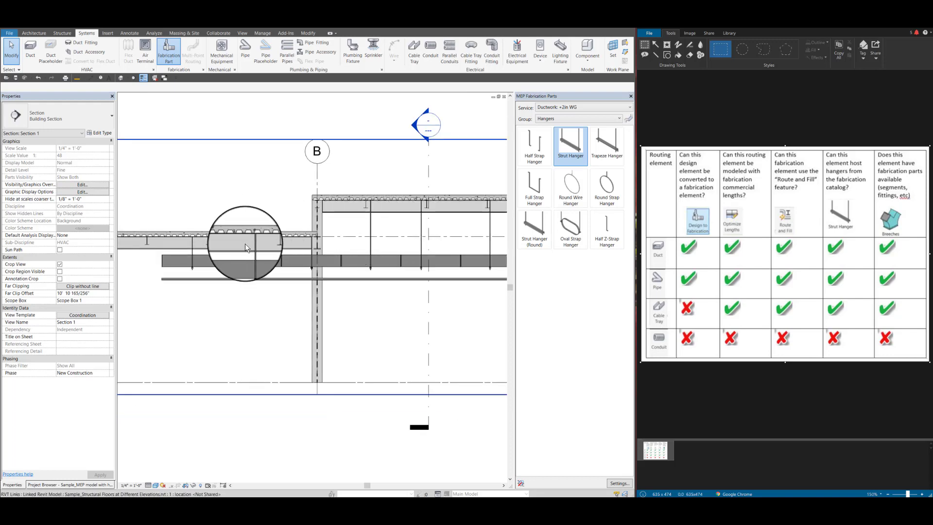
scroll(248, 243, down, 1)
scroll(268, 248, down, 2)
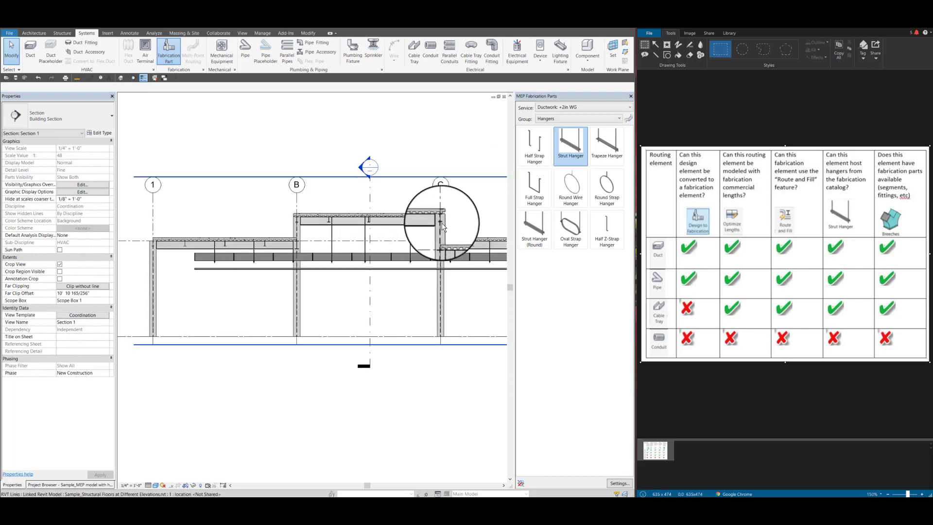
scroll(460, 217, up, 3)
scroll(459, 217, up, 2)
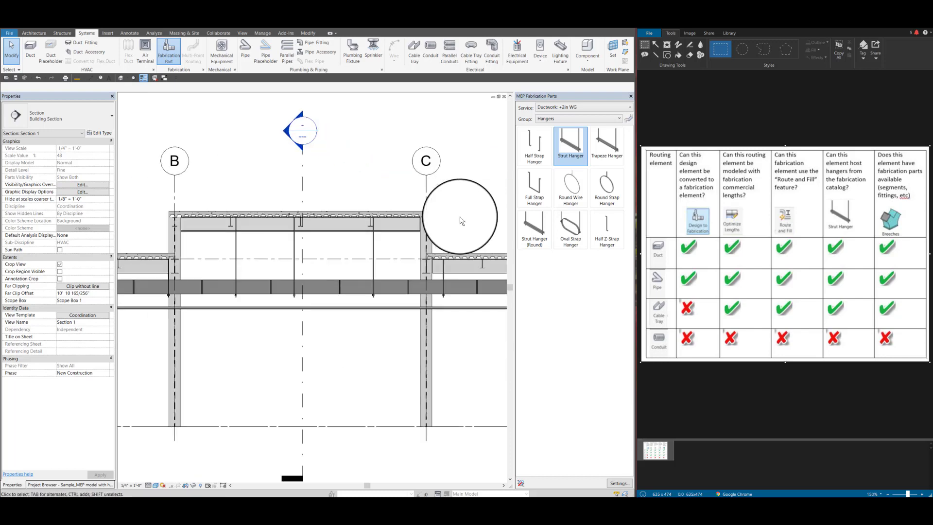
scroll(368, 243, down, 1)
scroll(159, 273, down, 2)
scroll(158, 273, down, 1)
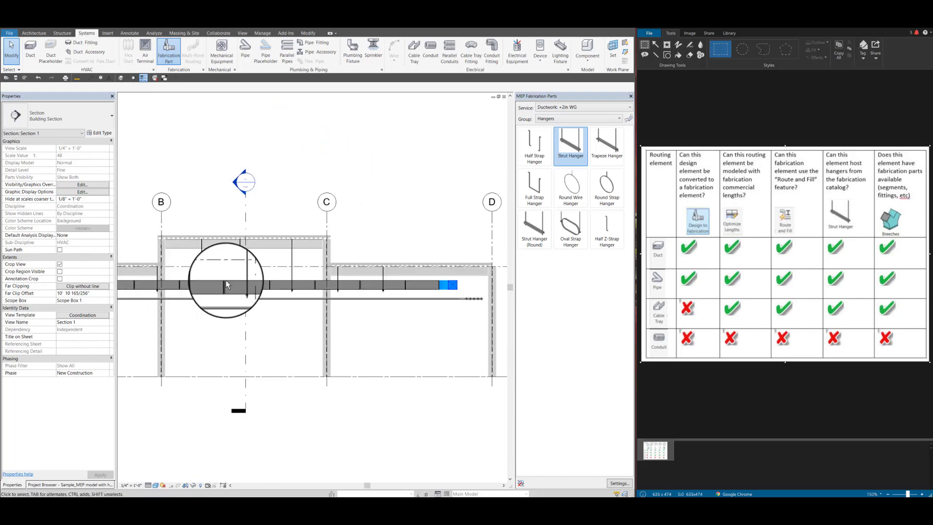
- Inspect the strut hangers just east of grid C up close, checking the strut below the duct and its rod
scroll(417, 285, up, 2)
scroll(377, 295, up, 1)
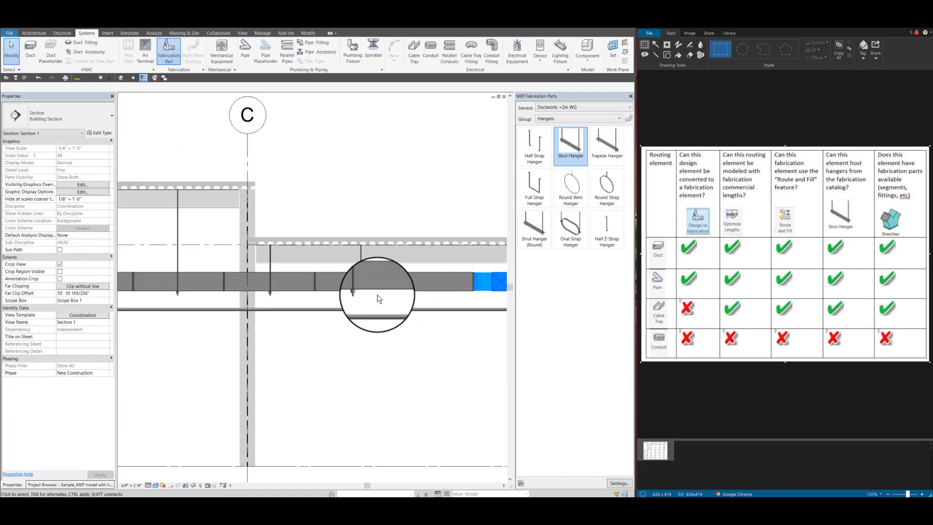
scroll(377, 295, up, 1)
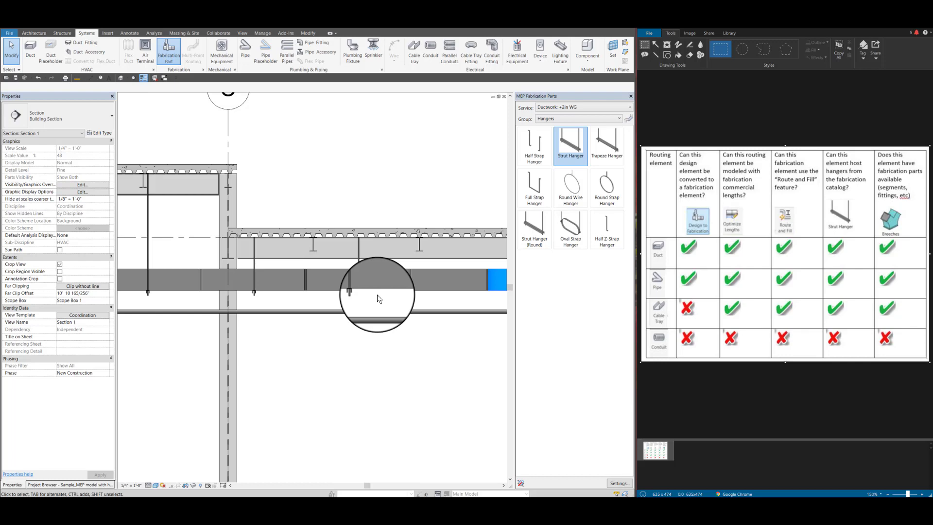
scroll(372, 297, up, 5)
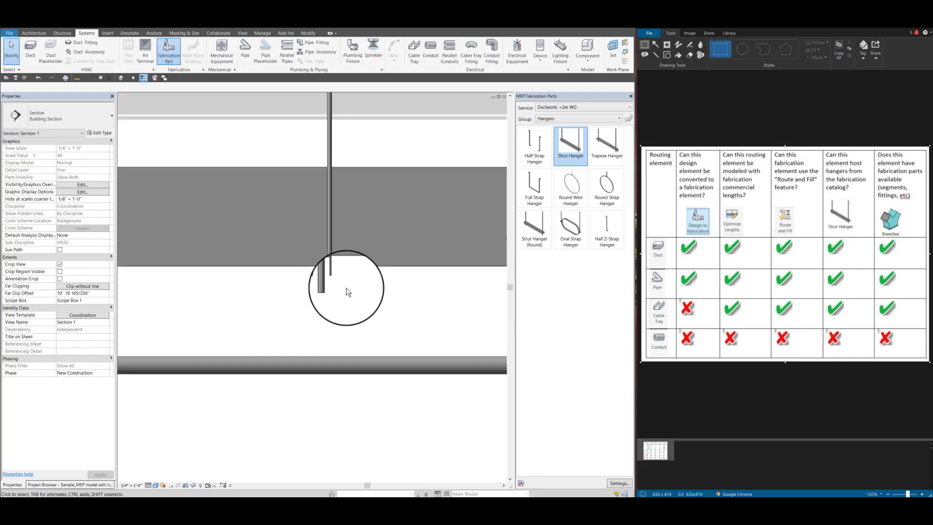
scroll(346, 288, up, 1)
scroll(336, 281, down, 8)
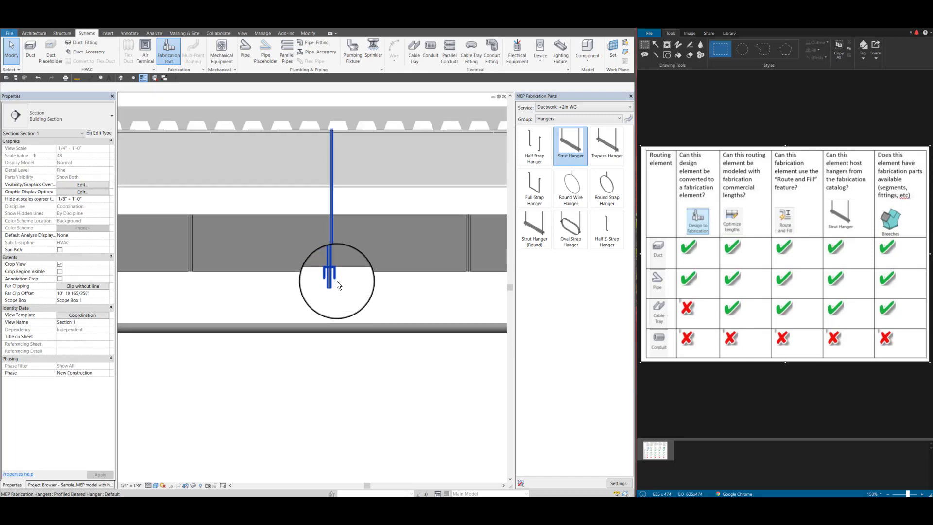
scroll(409, 262, down, 2)
scroll(200, 196, up, 3)
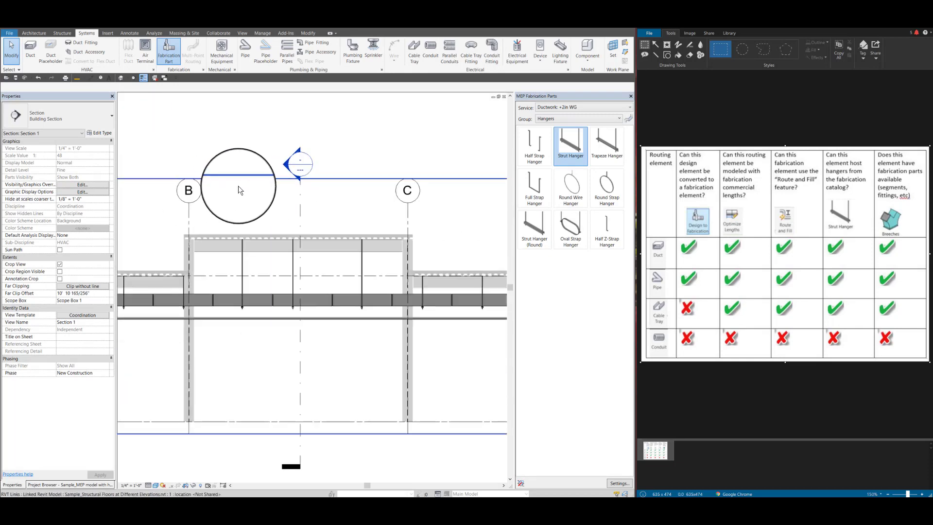
- Open the Section 2 view and examine the strut hanger's fit around the duct and its rods up to the structure
double_click(298, 164)
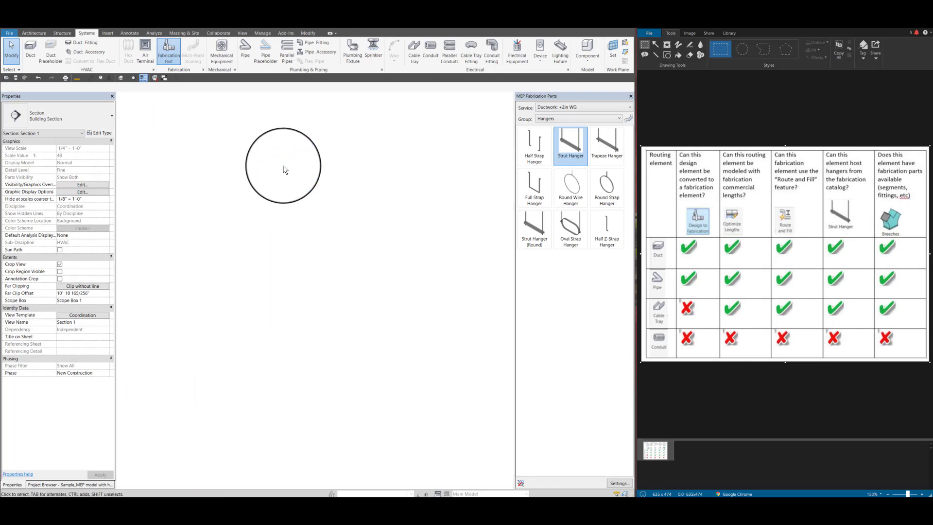
scroll(417, 276, up, 7)
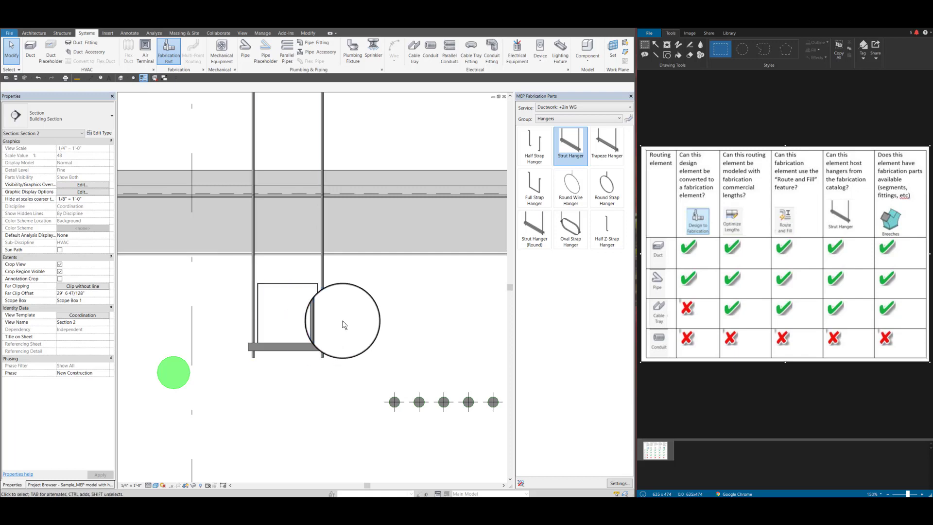
scroll(345, 320, down, 1)
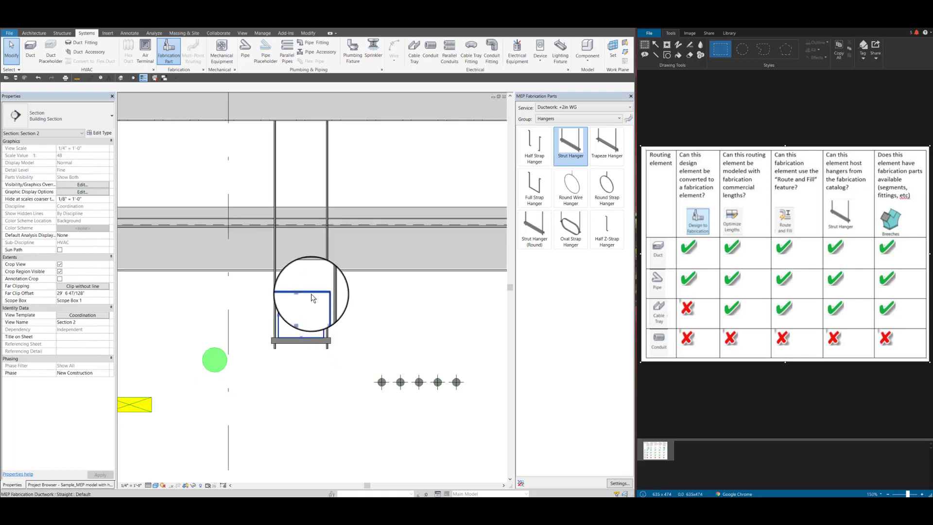
scroll(318, 305, down, 2)
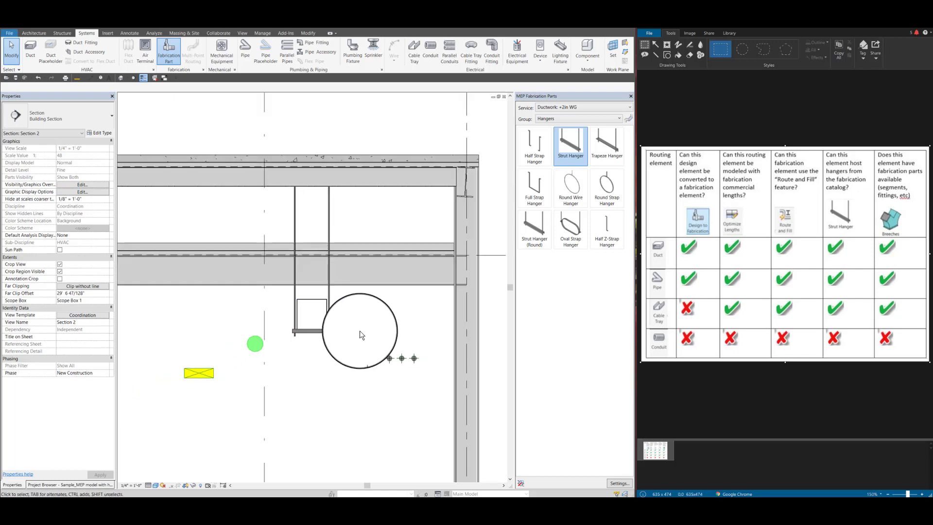
scroll(362, 330, down, 4)
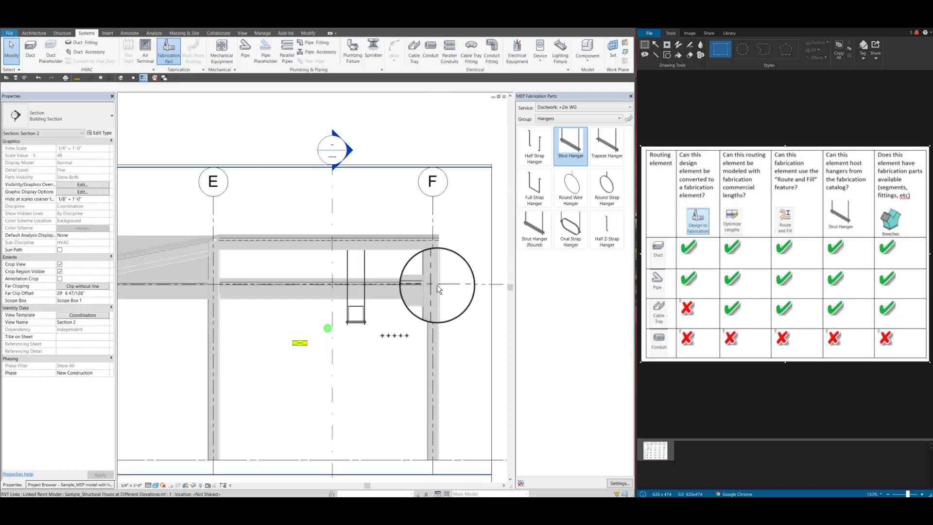
scroll(435, 287, down, 2)
scroll(366, 336, up, 1)
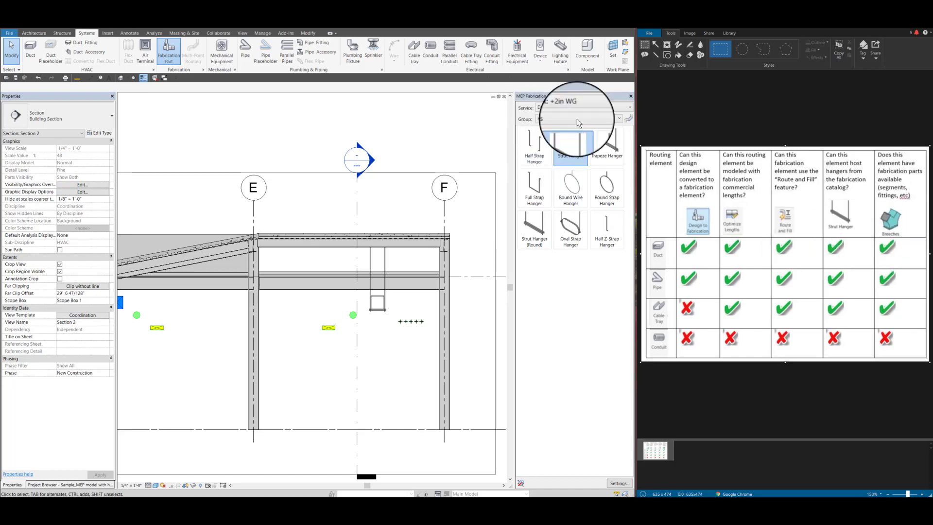
- List the Rect group of ductwork fabrication parts and close both section views to return to the Coordination View plan
click(616, 120)
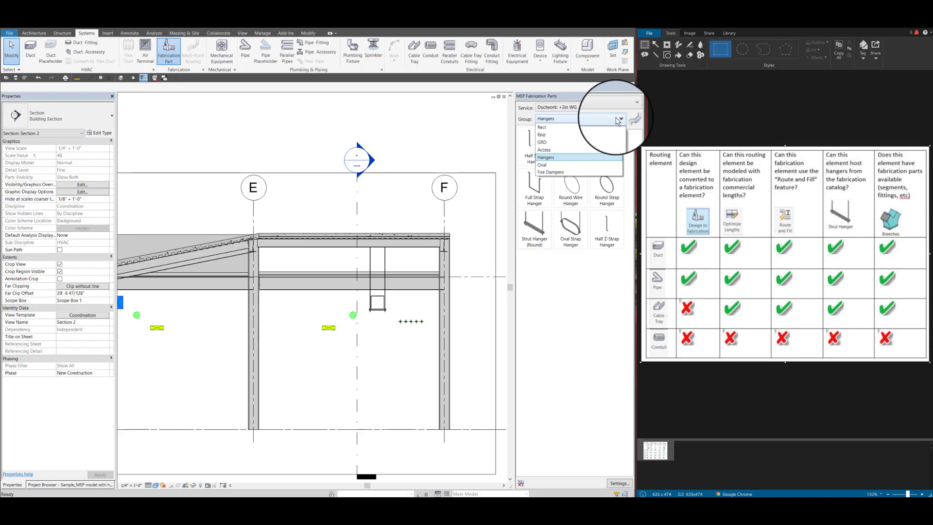
click(550, 127)
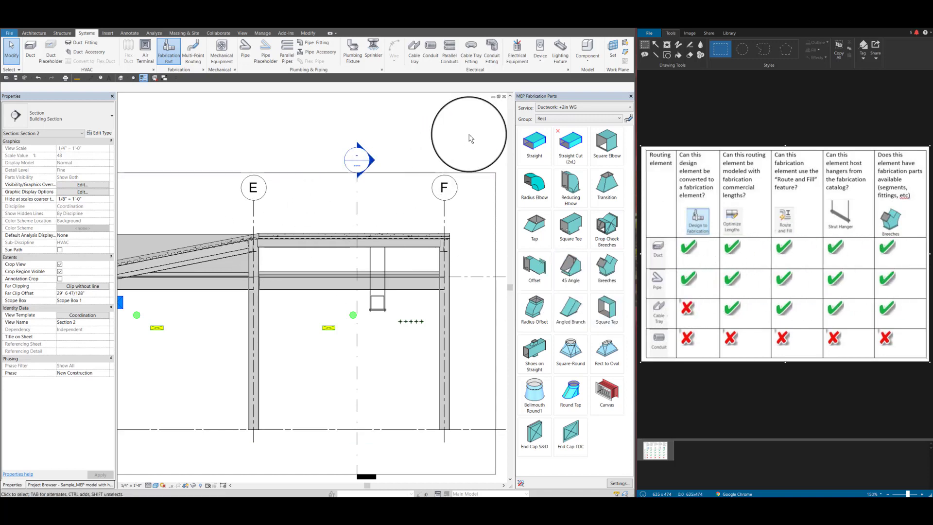
click(505, 98)
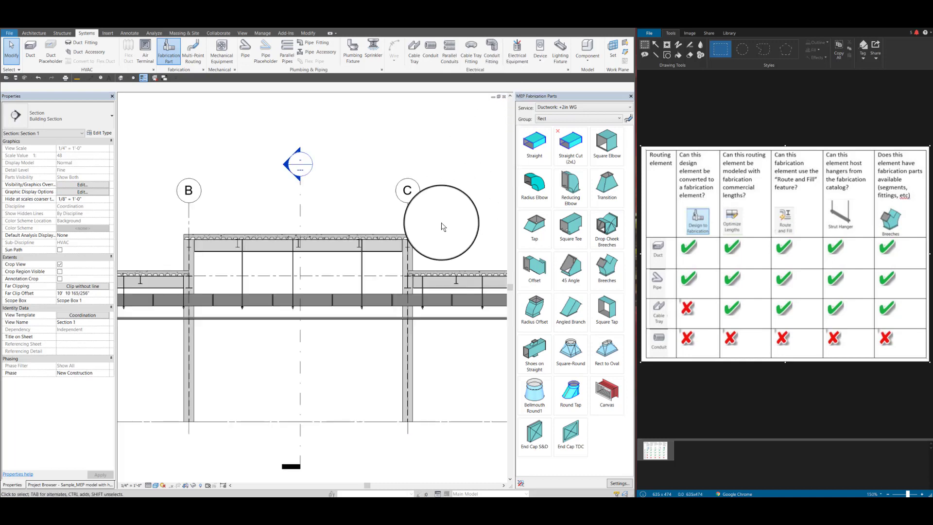
click(505, 97)
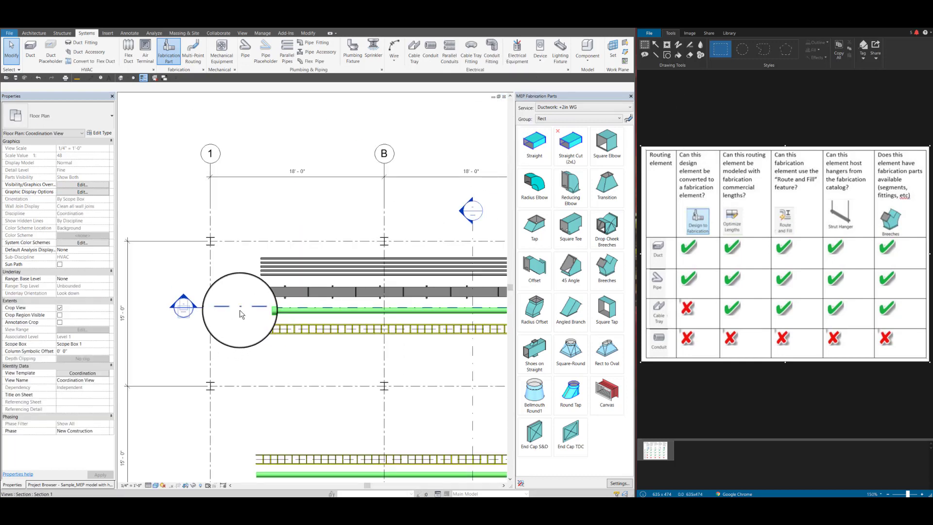
- Shift the Section 1 line slightly south, to between the green pipe and the cable tray
click(236, 313)
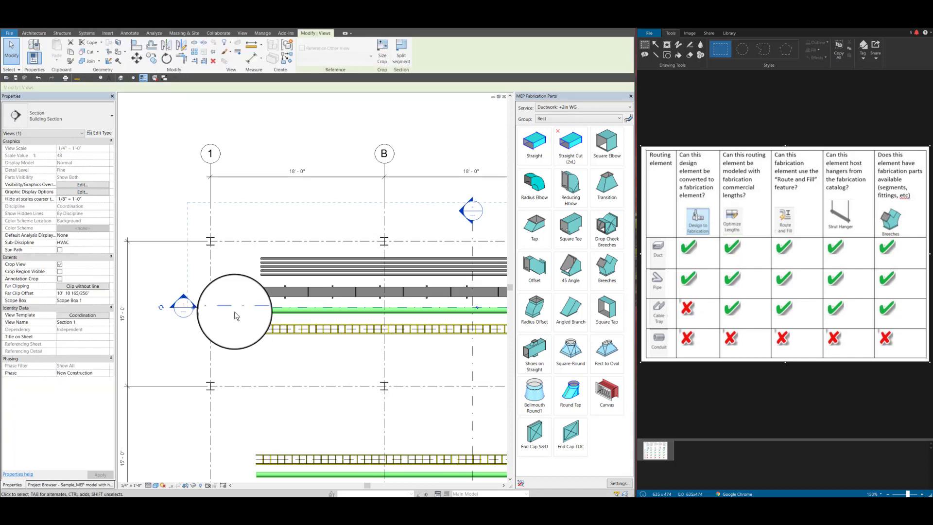
key(Down)
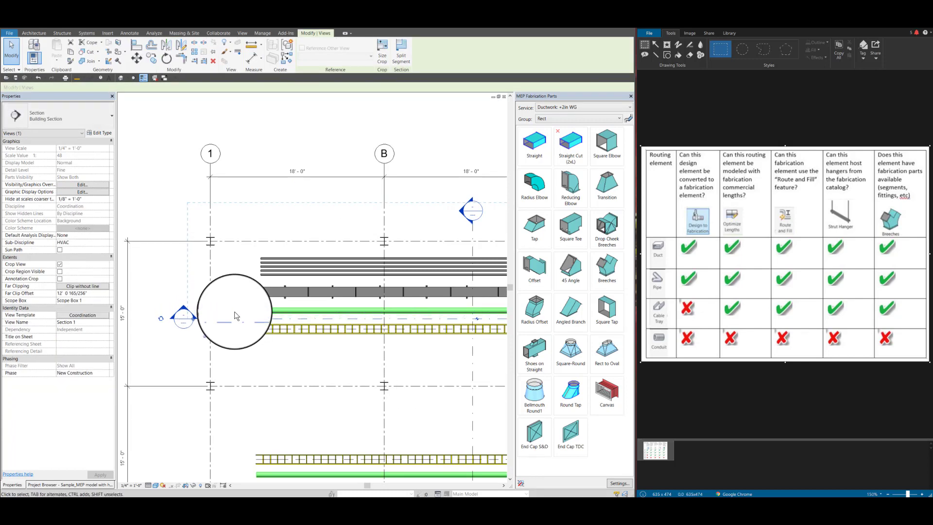
scroll(196, 321, down, 4)
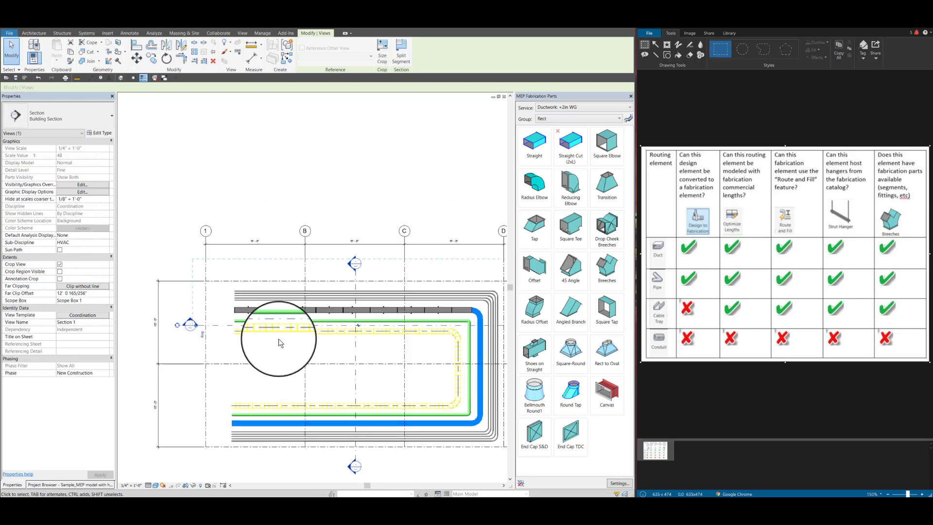
scroll(380, 336, up, 2)
scroll(235, 312, down, 2)
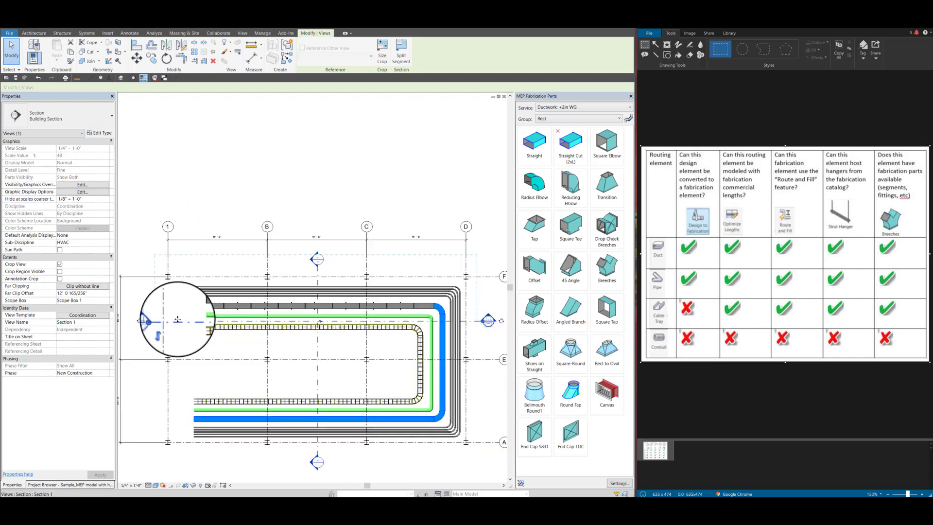
scroll(353, 278, up, 2)
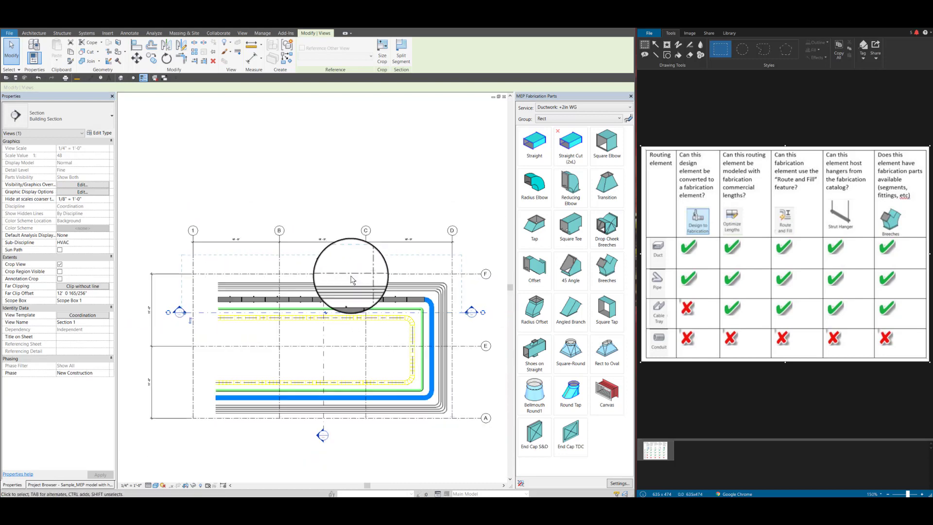
scroll(192, 330, up, 2)
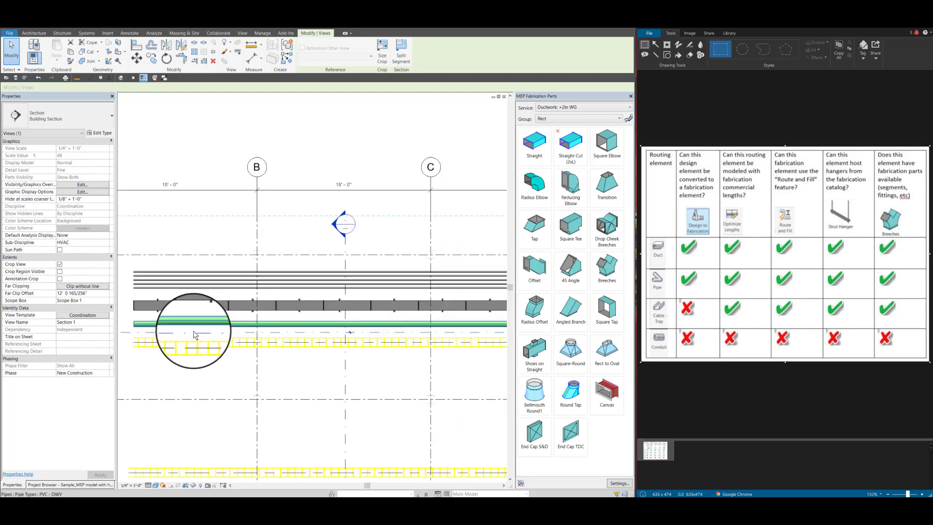
scroll(417, 323, down, 1)
scroll(393, 240, up, 1)
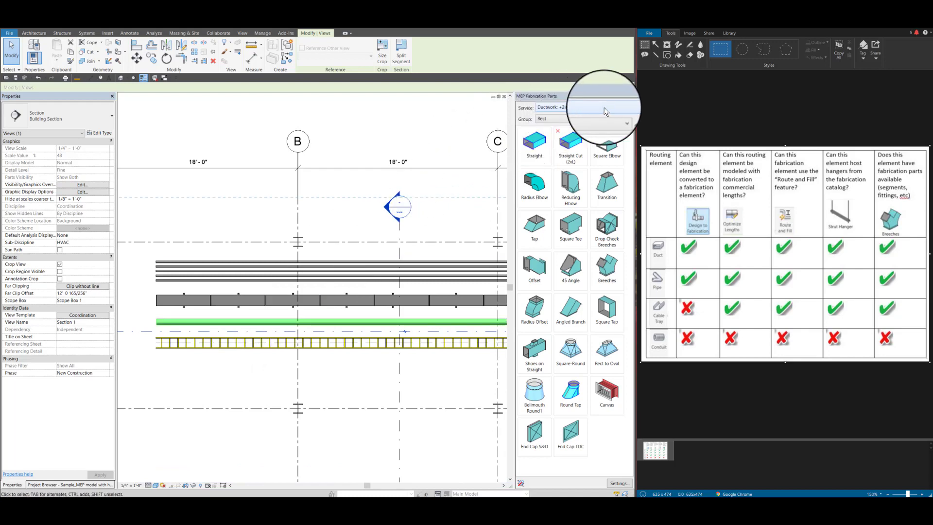
- Load the Piping: DWV PVC 40 service into the fabrication configuration alongside the ductwork service
click(625, 108)
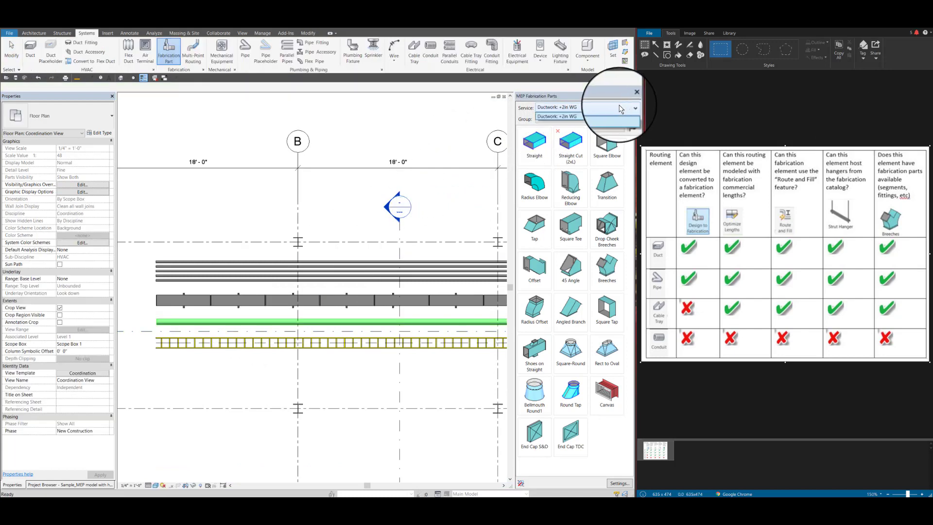
click(530, 115)
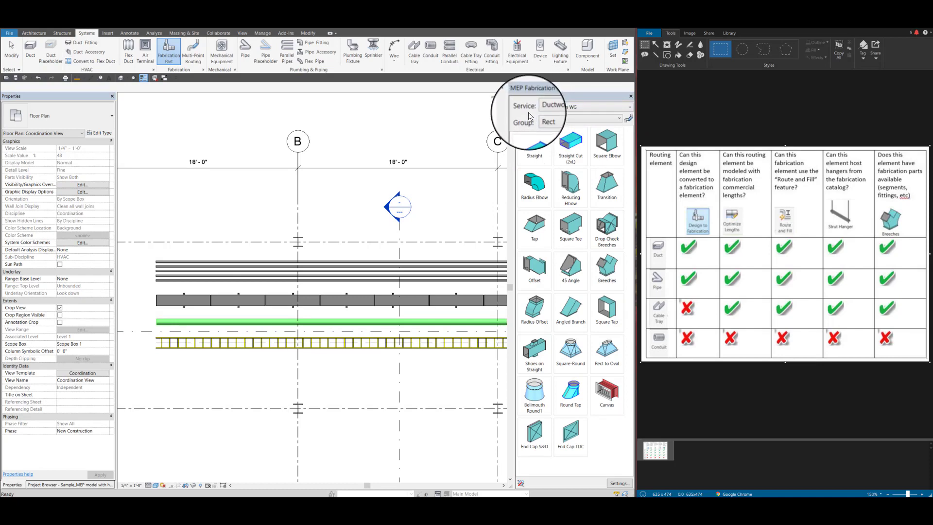
click(623, 484)
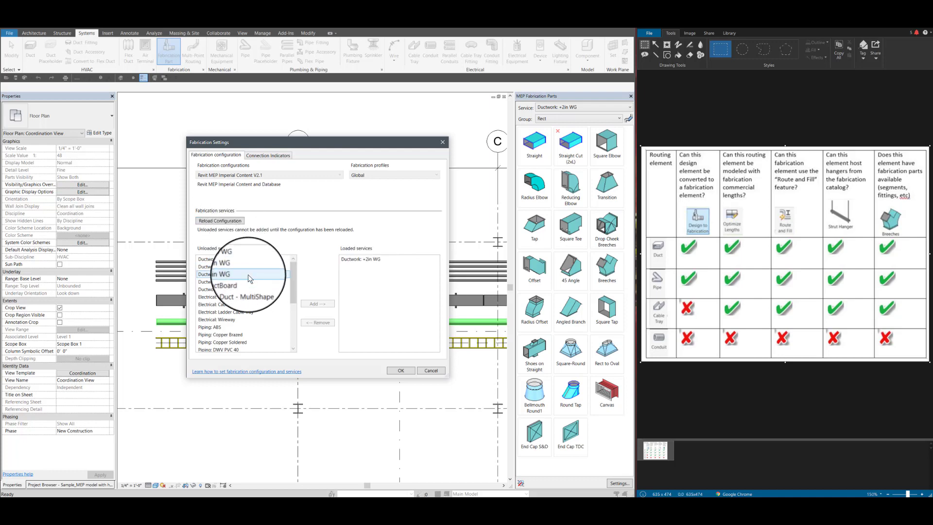
drag(291, 282, 293, 311)
click(216, 288)
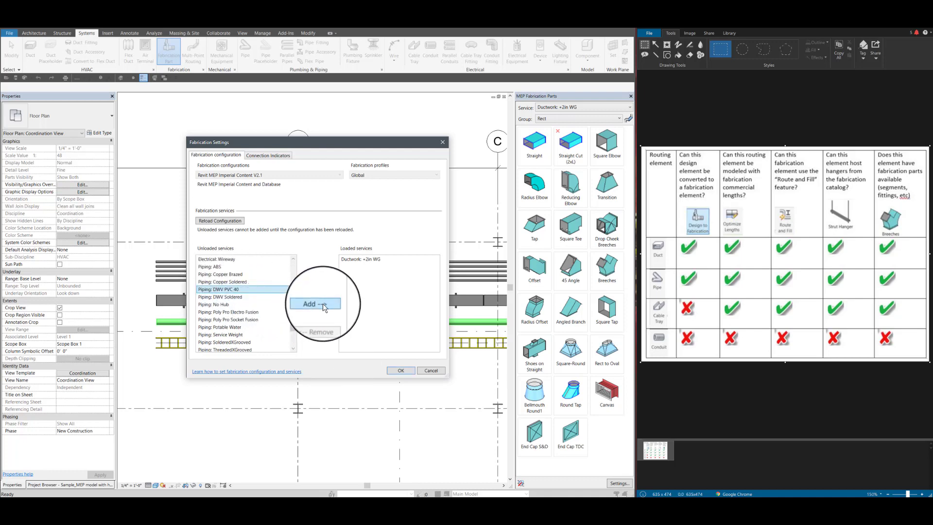
click(318, 305)
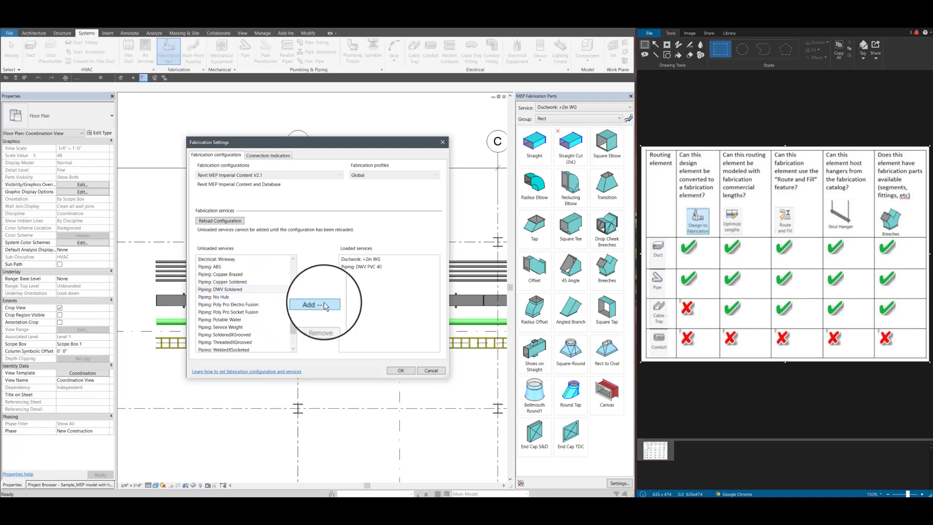
click(401, 370)
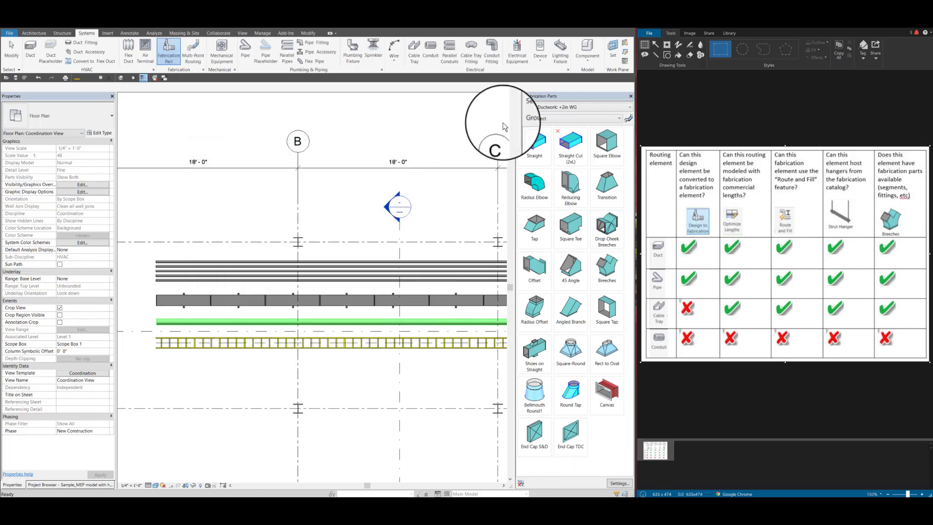
- Show the Hangers group of the Piping: DWV PVC 40 service in the fabrication parts list
click(630, 109)
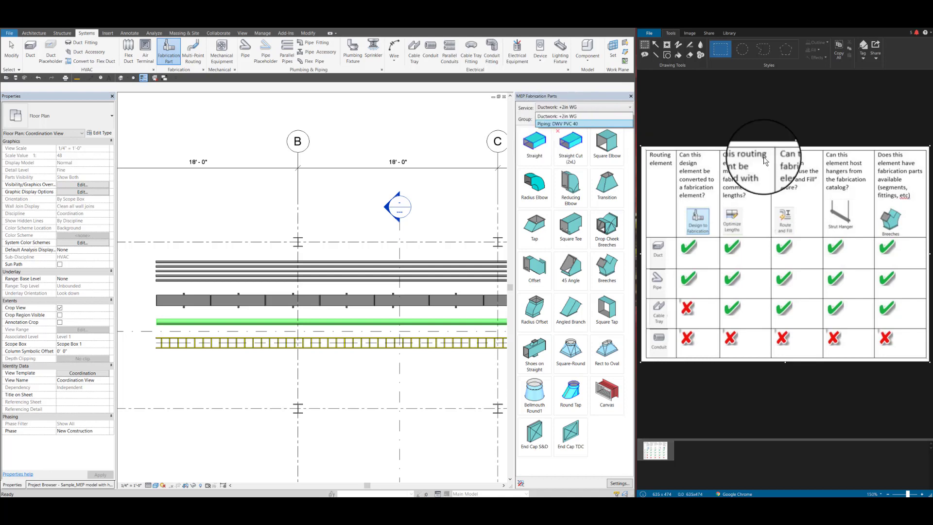
click(549, 124)
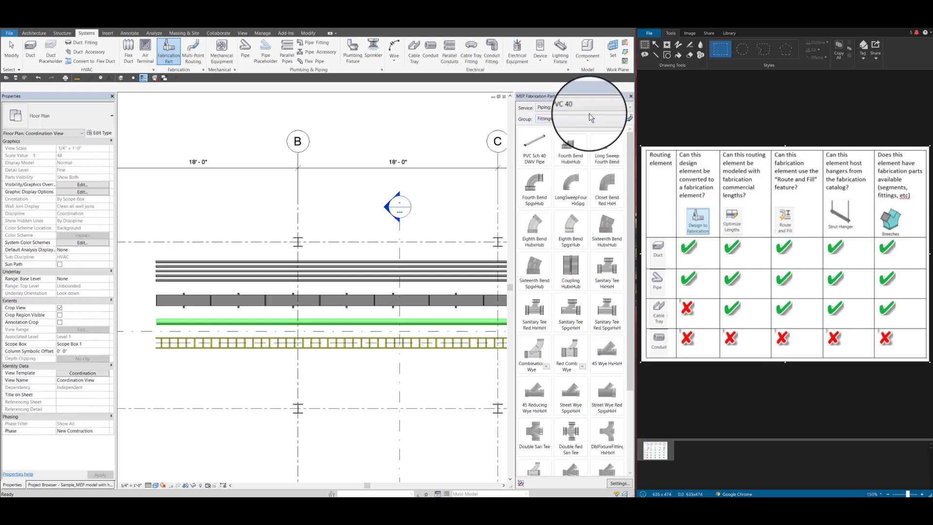
click(616, 119)
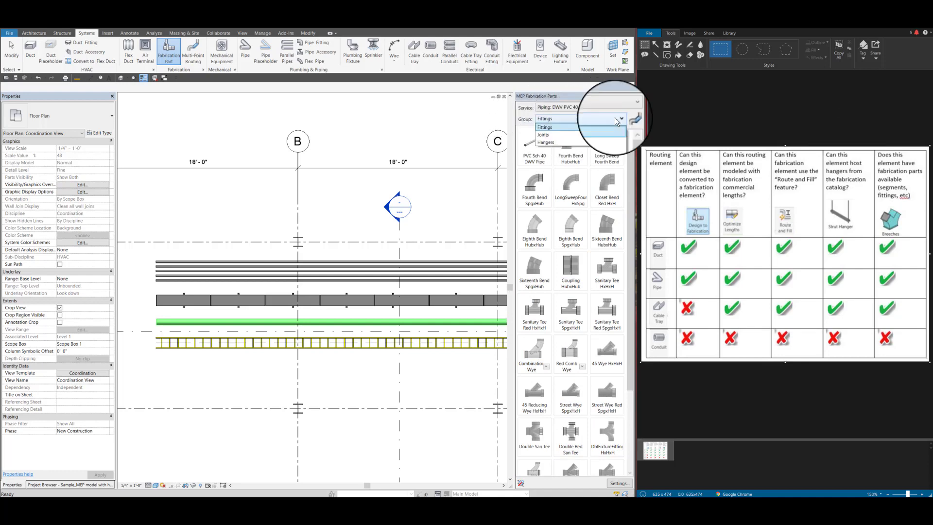
click(546, 142)
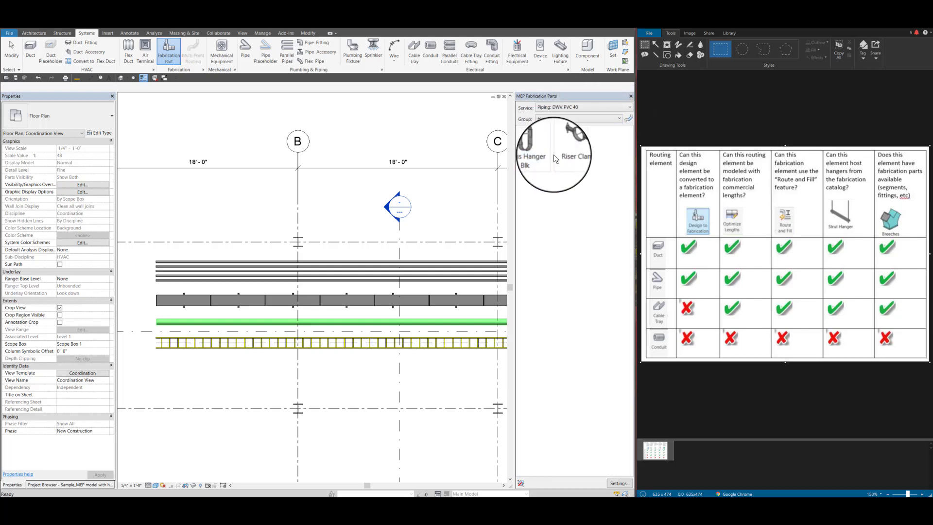
click(535, 165)
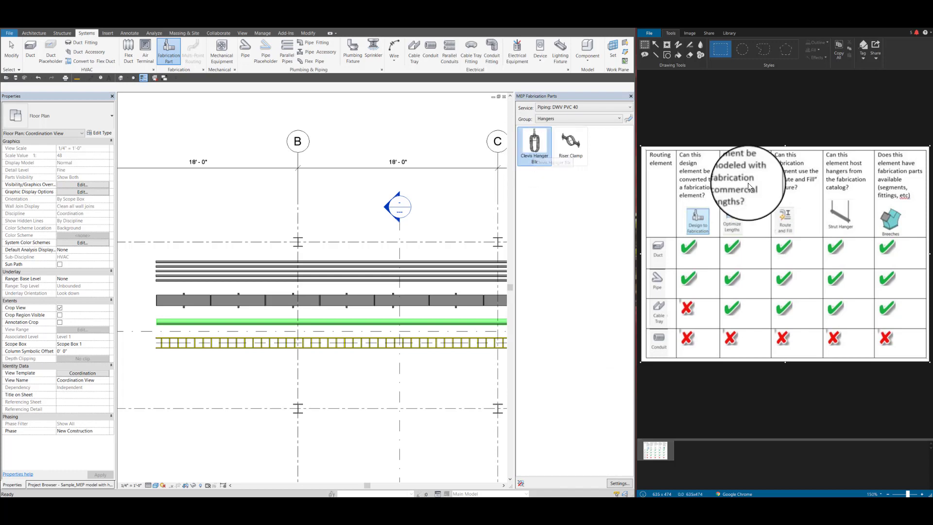
click(535, 149)
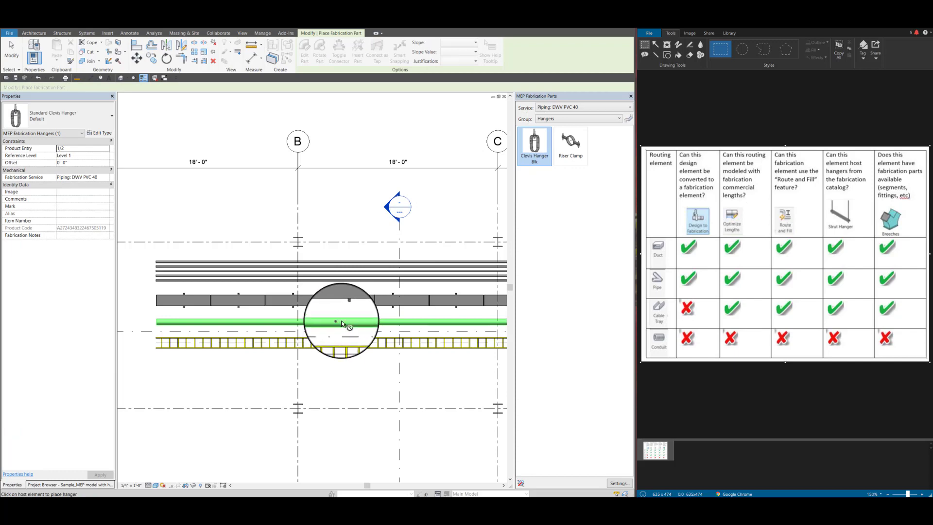
scroll(336, 322, up, 2)
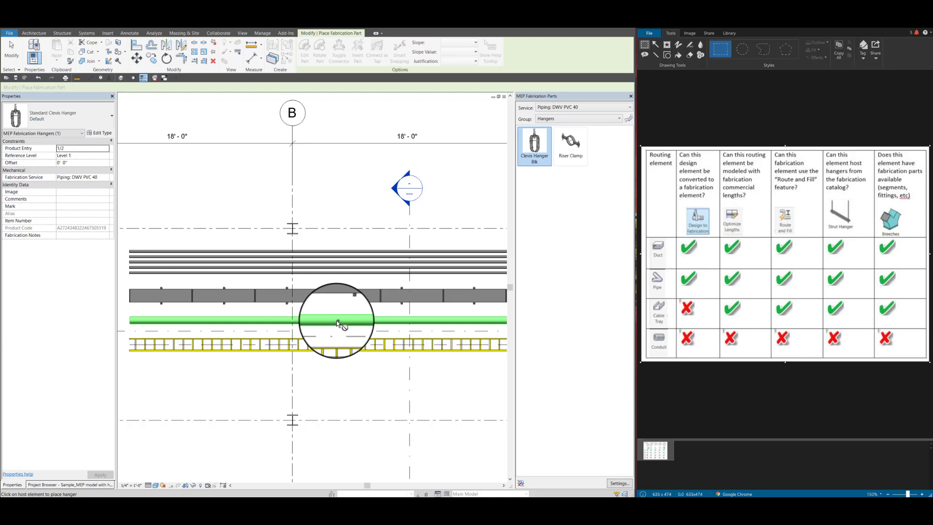
scroll(336, 322, down, 5)
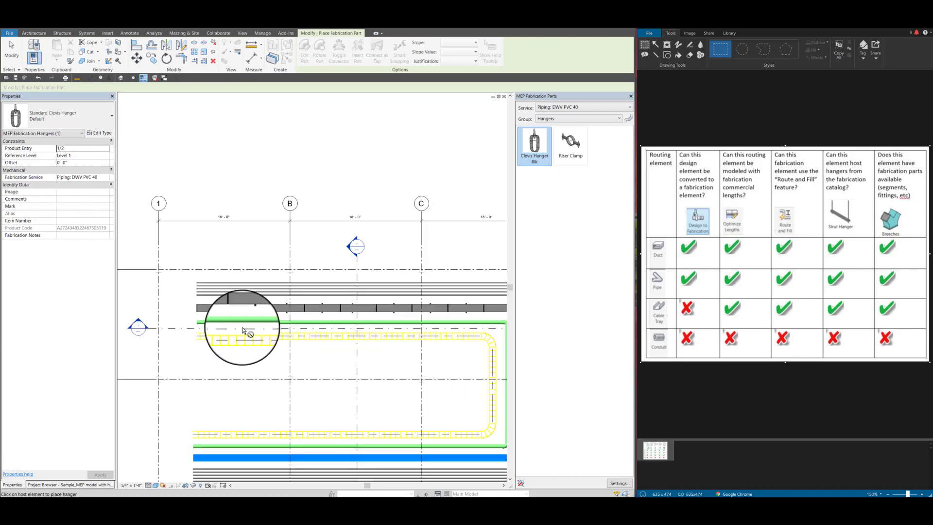
scroll(242, 328, down, 1)
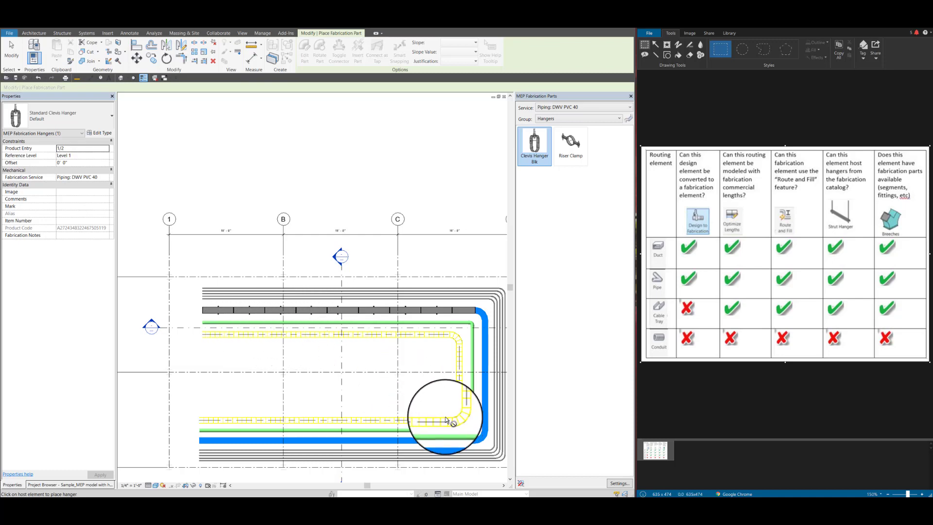
scroll(360, 363, down, 1)
scroll(393, 392, up, 1)
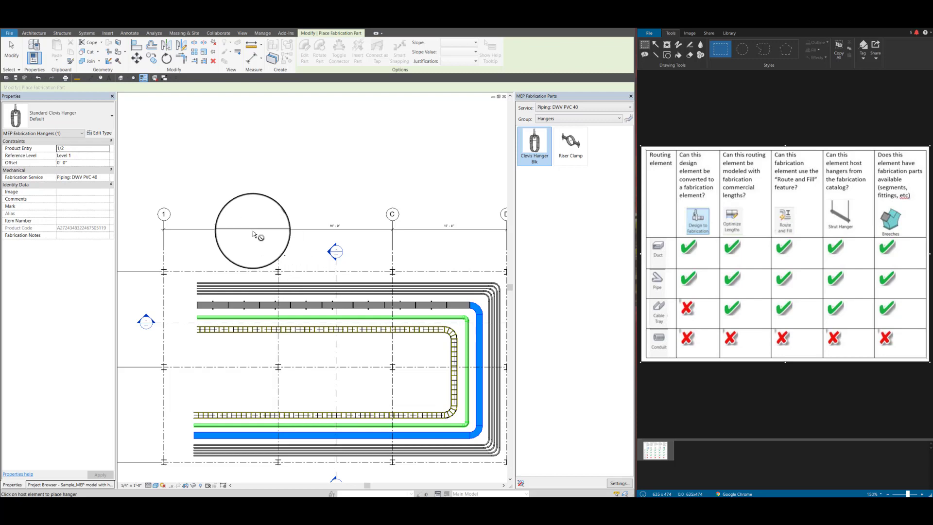
click(11, 50)
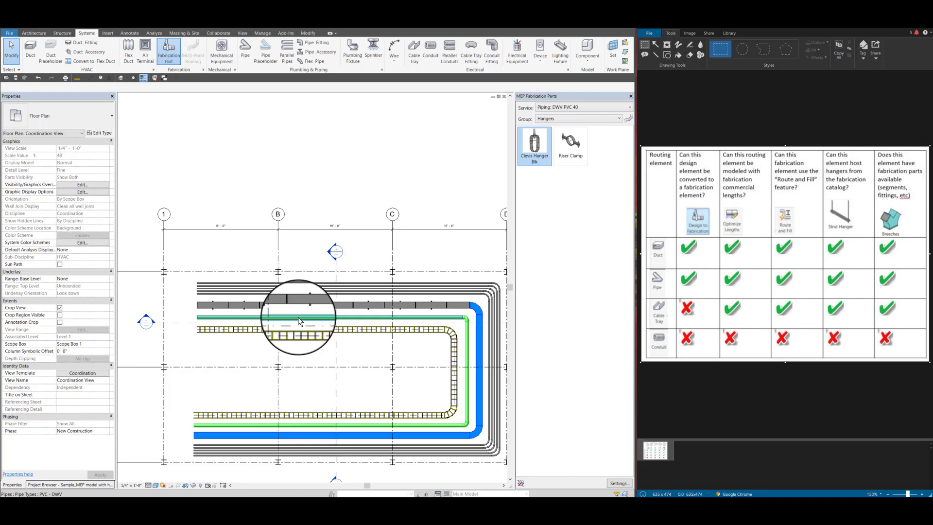
- Convert the entire green pipe network to fabrication parts using the Piping: DWV PVC 40 service
key(Tab)
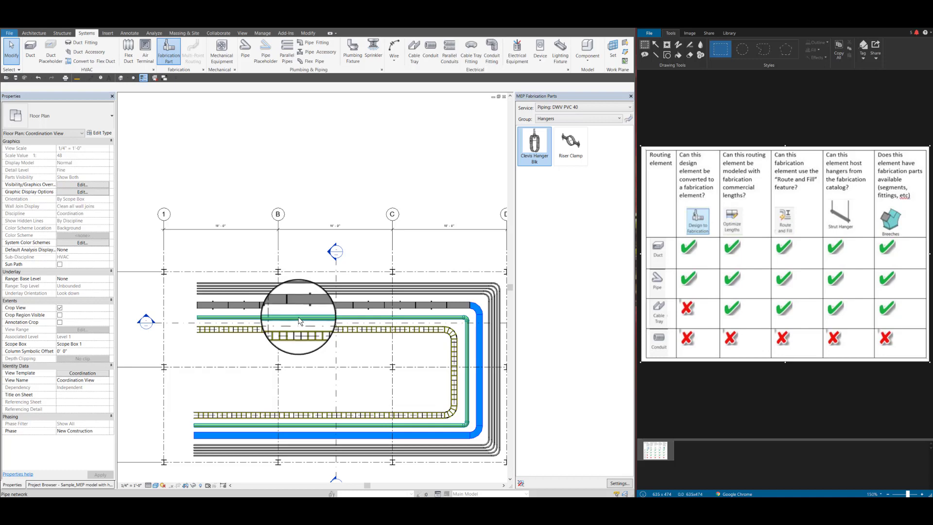
click(452, 400)
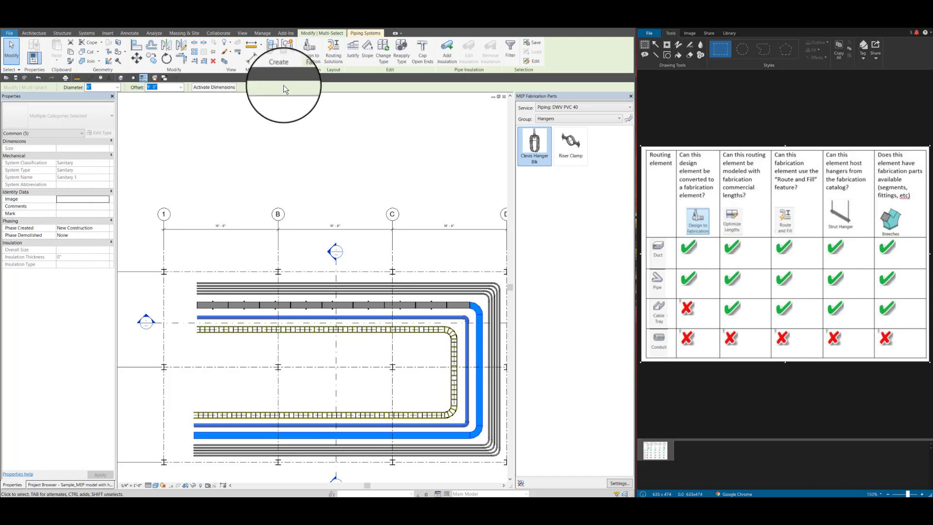
click(311, 58)
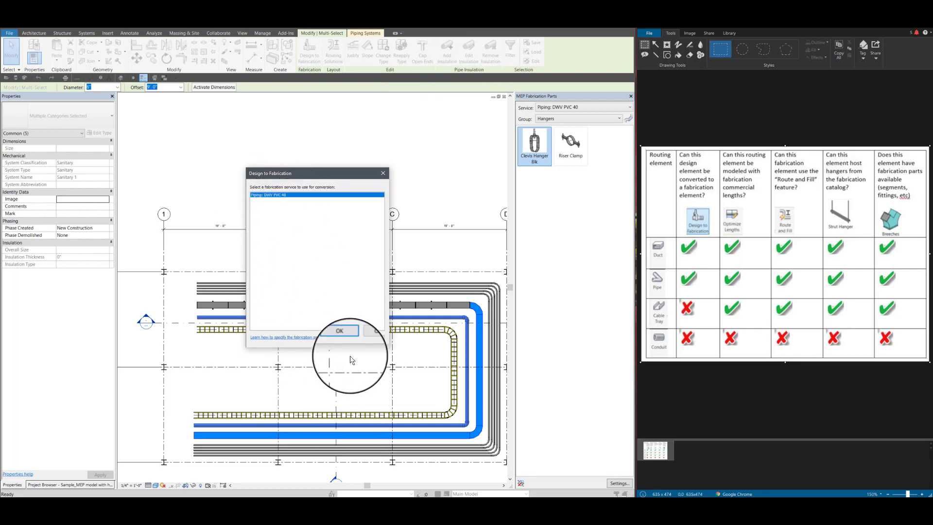
key(Return)
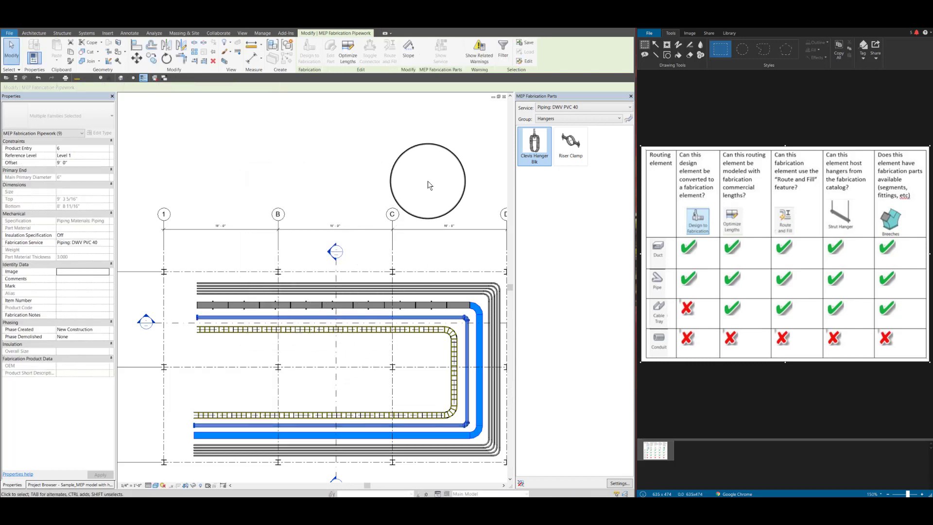
key(Escape)
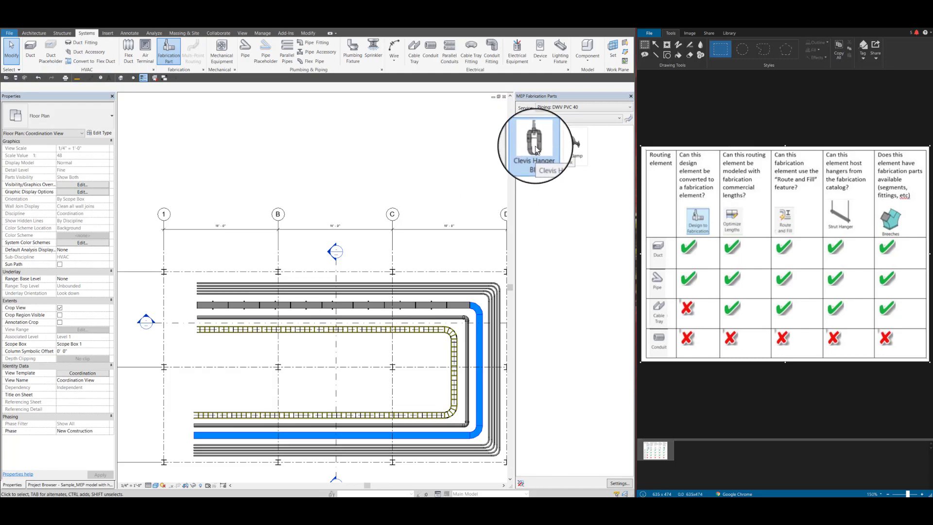
- Place Clevis Hanger Blk parts at intervals along the pipe's north run, from west of grid B to east of grid C
click(534, 147)
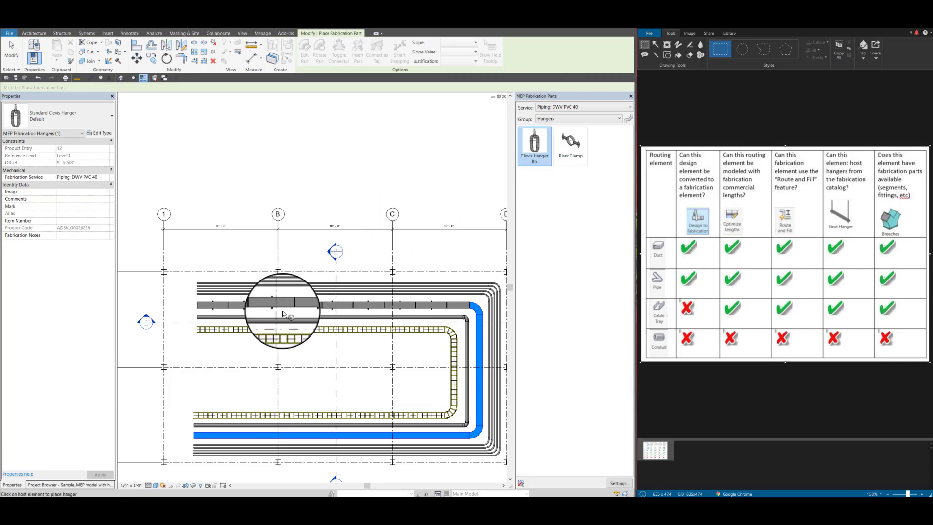
scroll(246, 325, up, 2)
scroll(245, 324, up, 3)
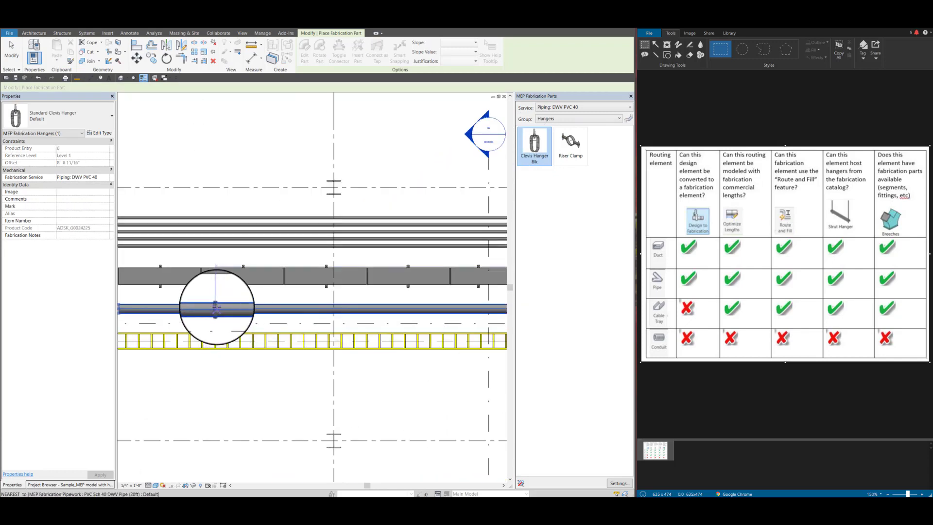
click(179, 307)
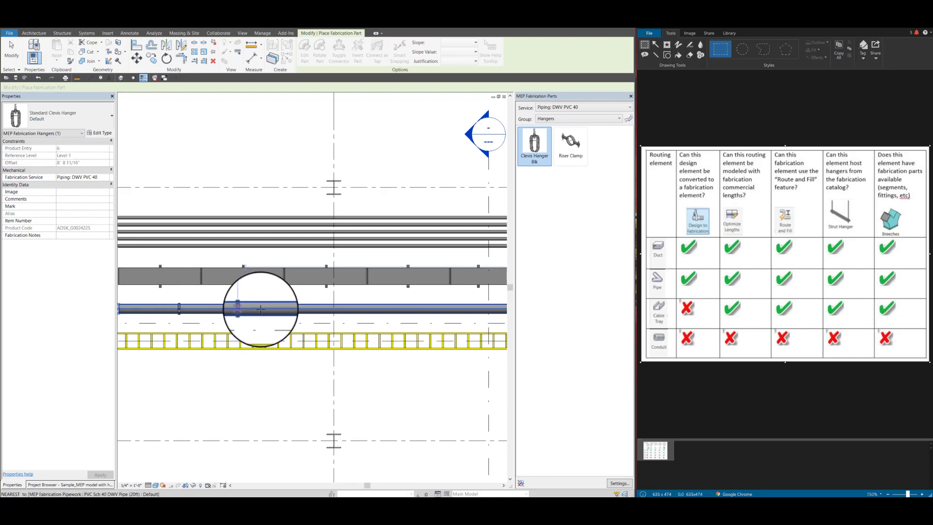
click(296, 308)
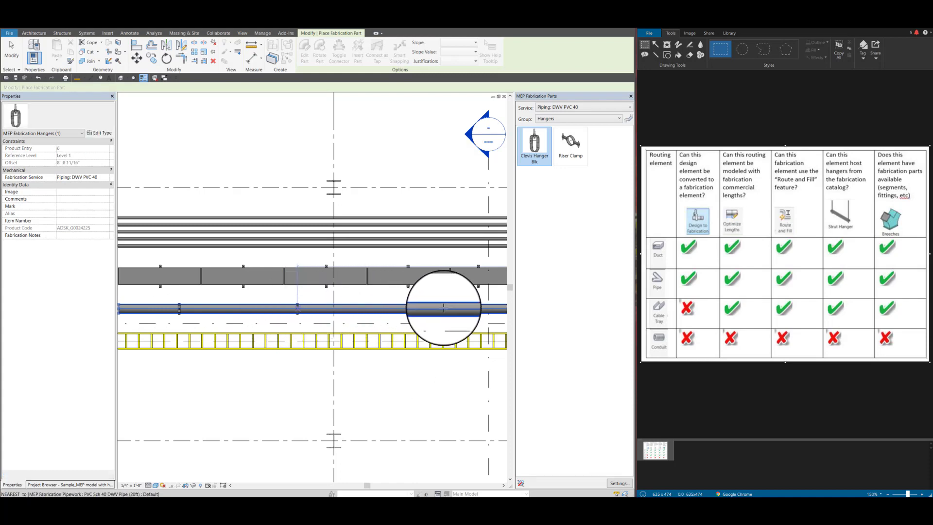
scroll(233, 334, down, 3)
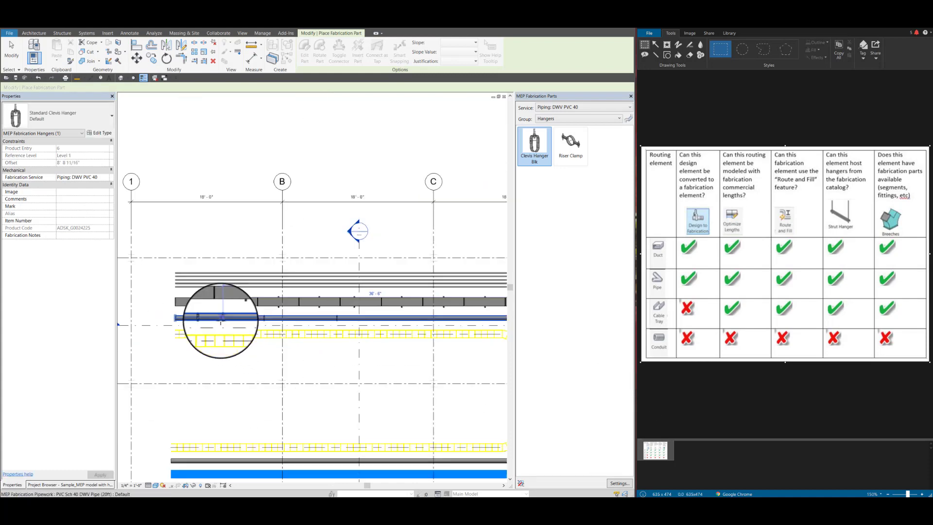
scroll(364, 319, up, 2)
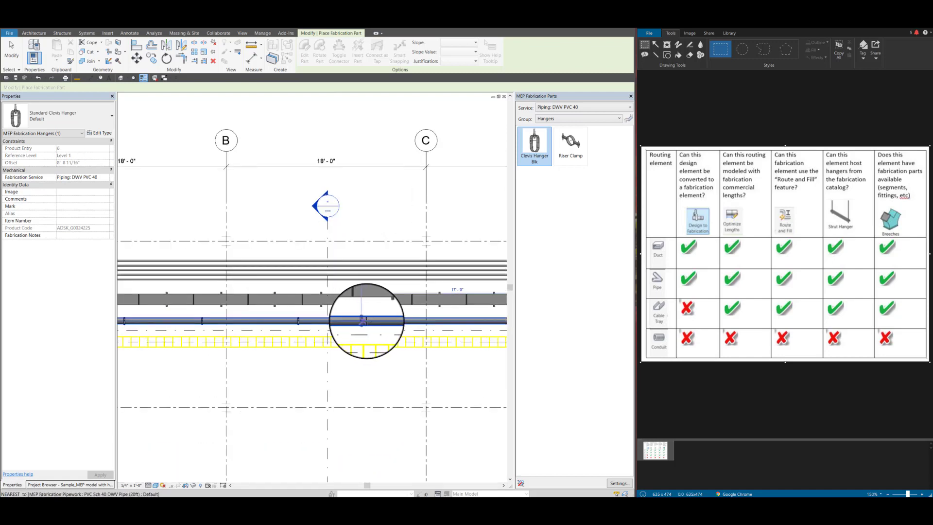
click(367, 321)
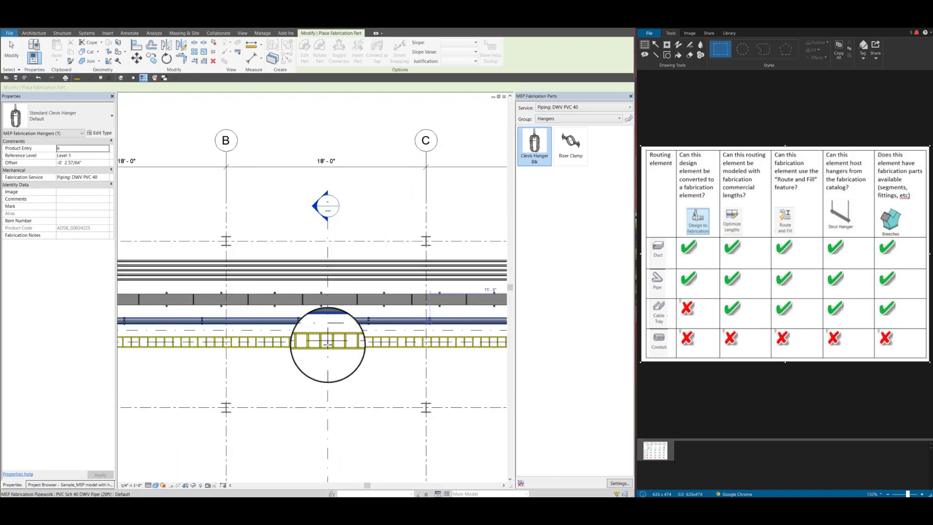
scroll(316, 336, down, 3)
scroll(421, 332, up, 2)
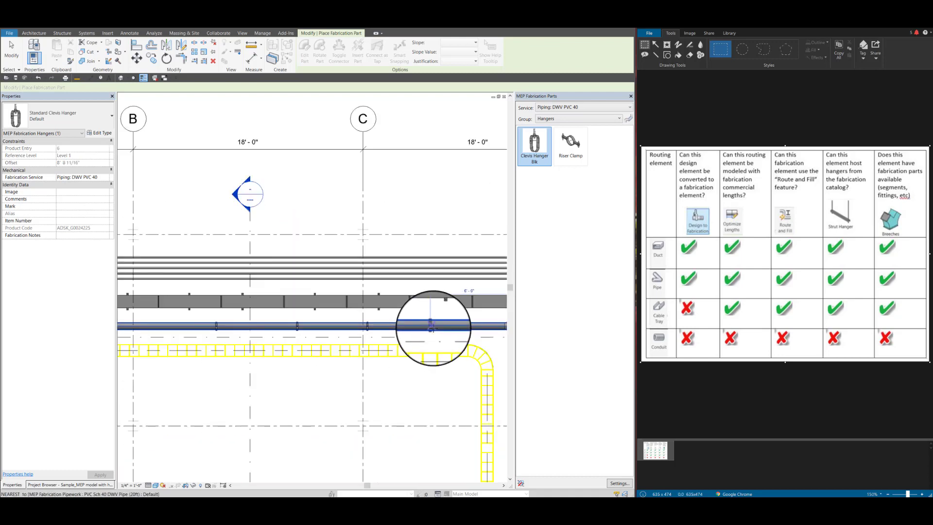
scroll(341, 306, down, 5)
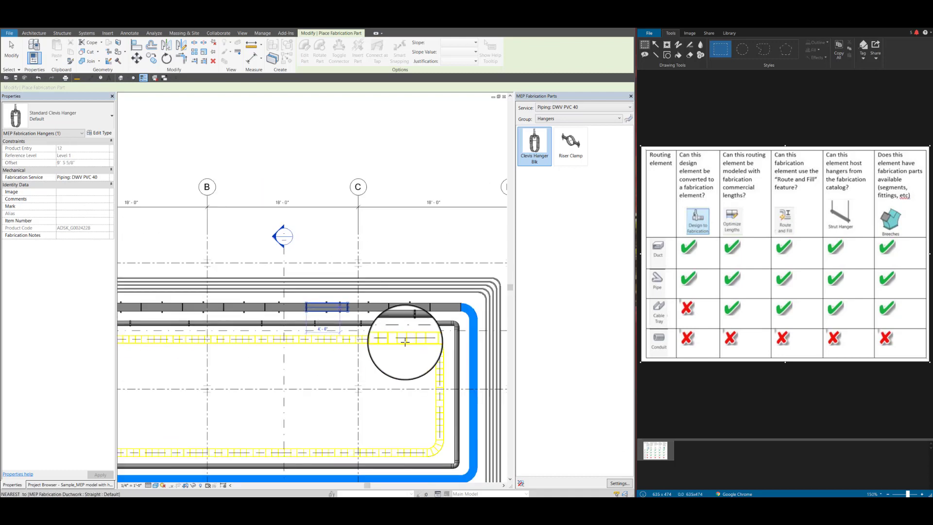
- Place Clevis Hanger Blk parts at intervals along the pipe's east run, between its north and south elbows
scroll(434, 355, up, 3)
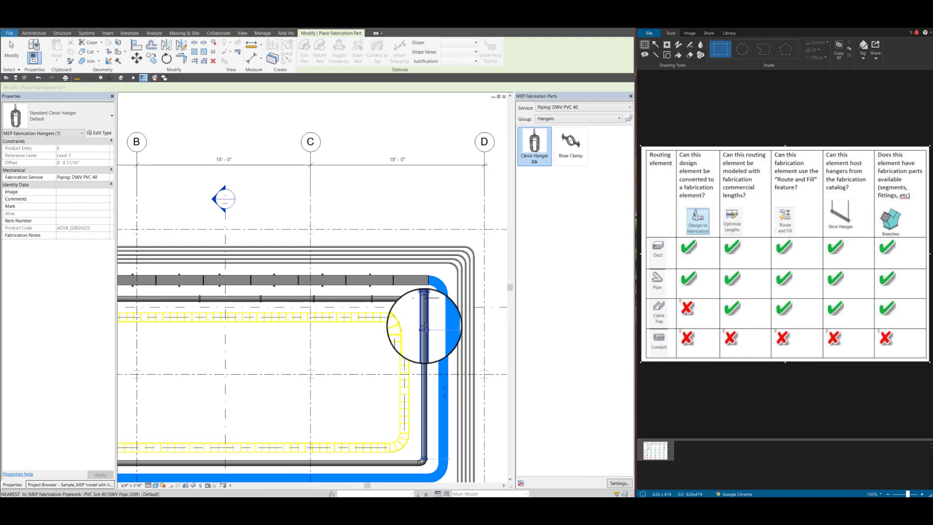
scroll(422, 329, up, 1)
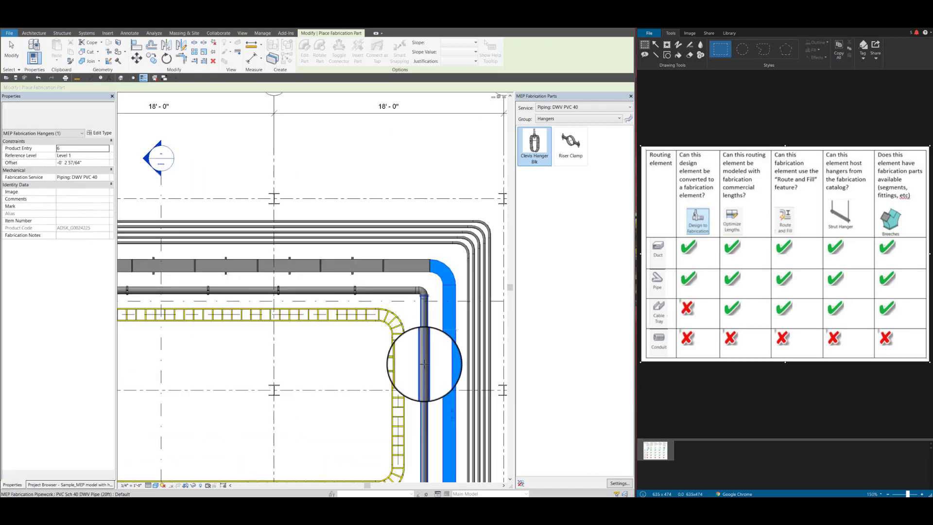
scroll(414, 365, down, 4)
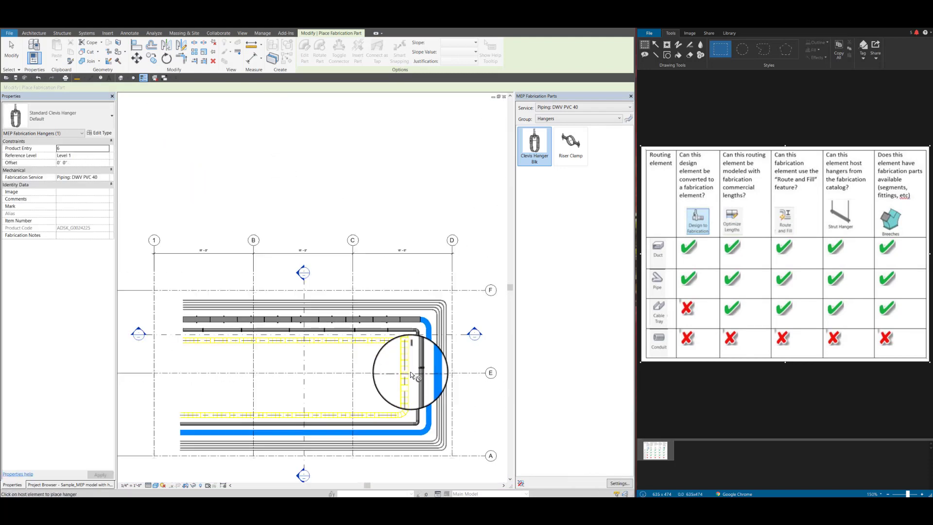
scroll(406, 427, up, 2)
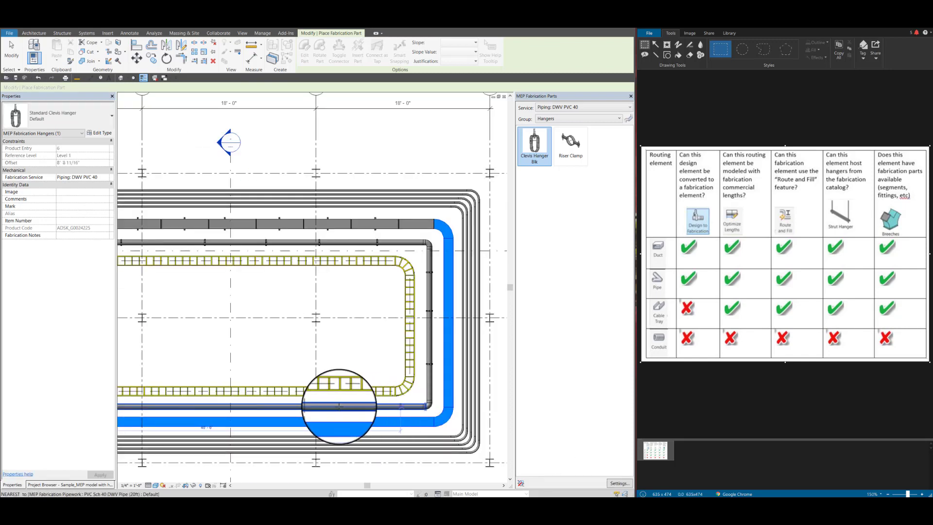
- Place Clevis Hanger Blk parts at intervals along the pipe's south run, from the east elbow to the west end, and end placement
click(338, 406)
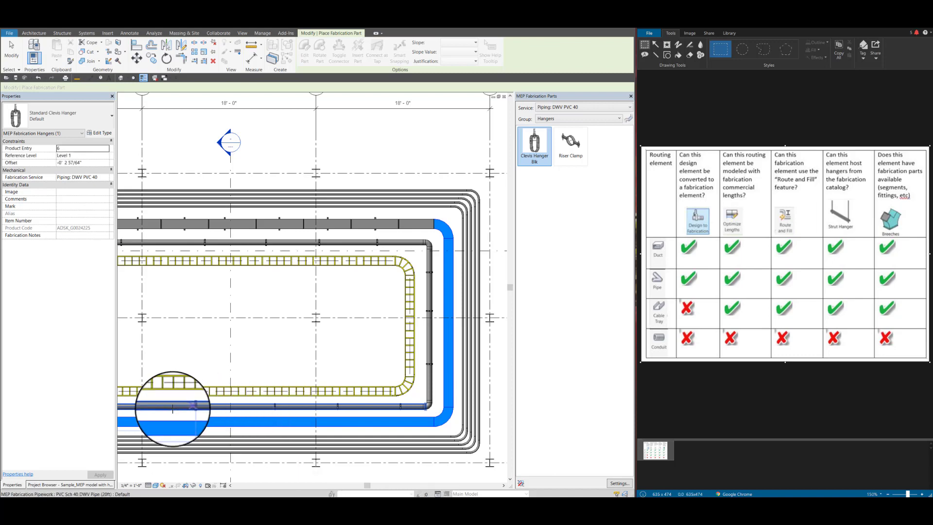
scroll(307, 414, down, 2)
scroll(179, 428, up, 2)
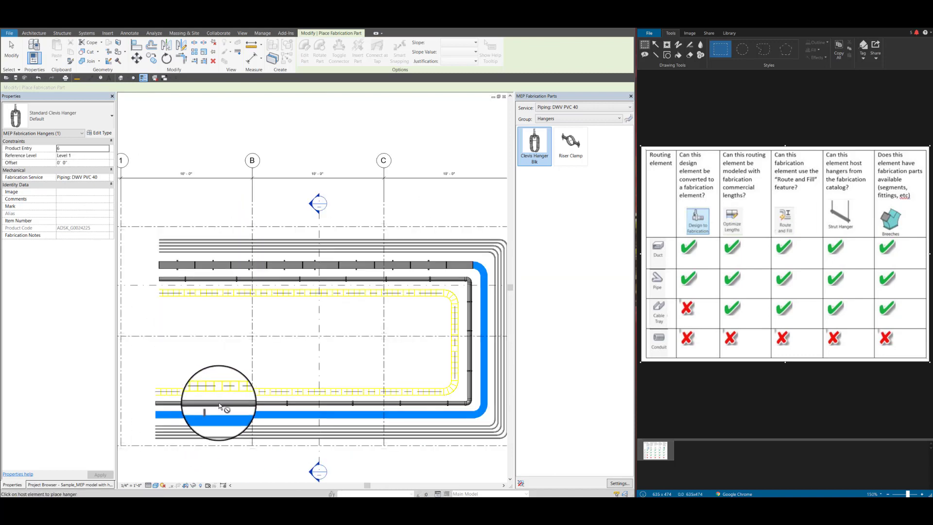
click(181, 402)
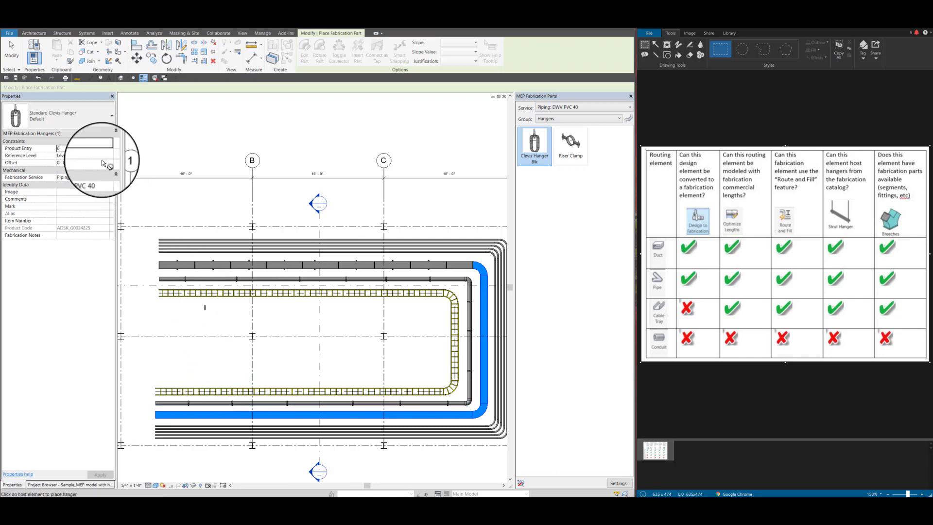
click(17, 52)
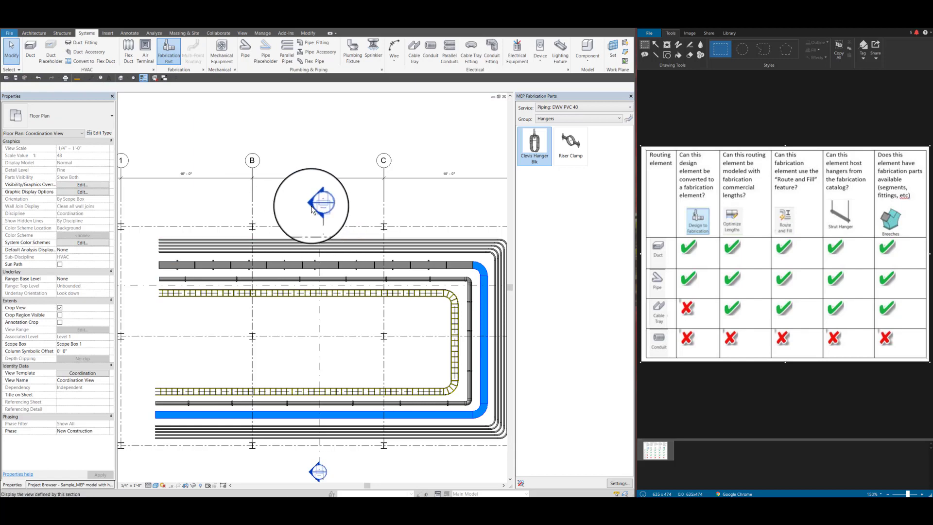
- Open Section 1 and inspect where the rod of the pipe's westernmost clevis hanger meets the structural beam
scroll(311, 225, down, 2)
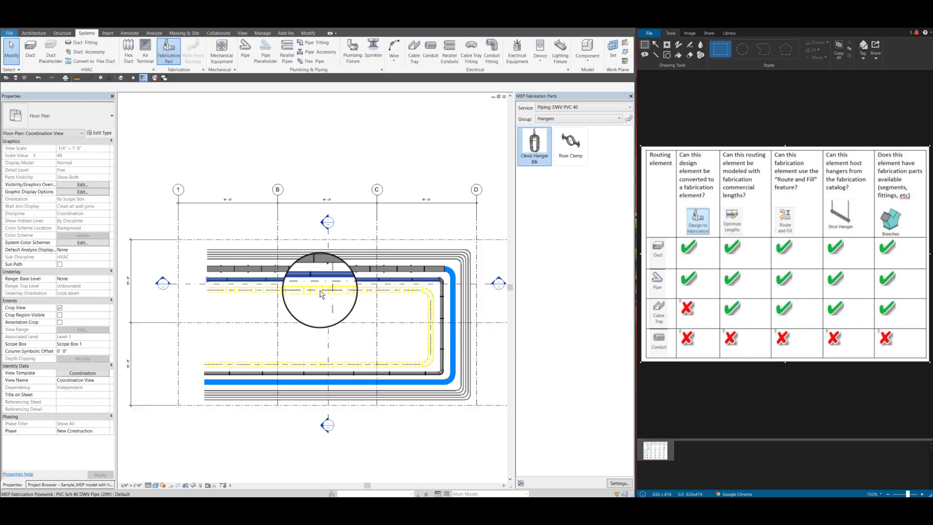
scroll(163, 279, up, 2)
double_click(164, 279)
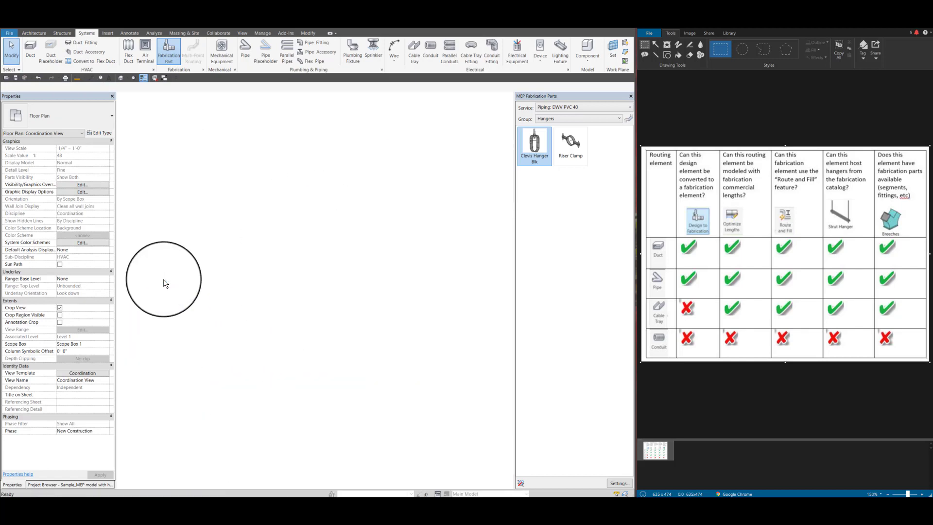
scroll(200, 284, up, 4)
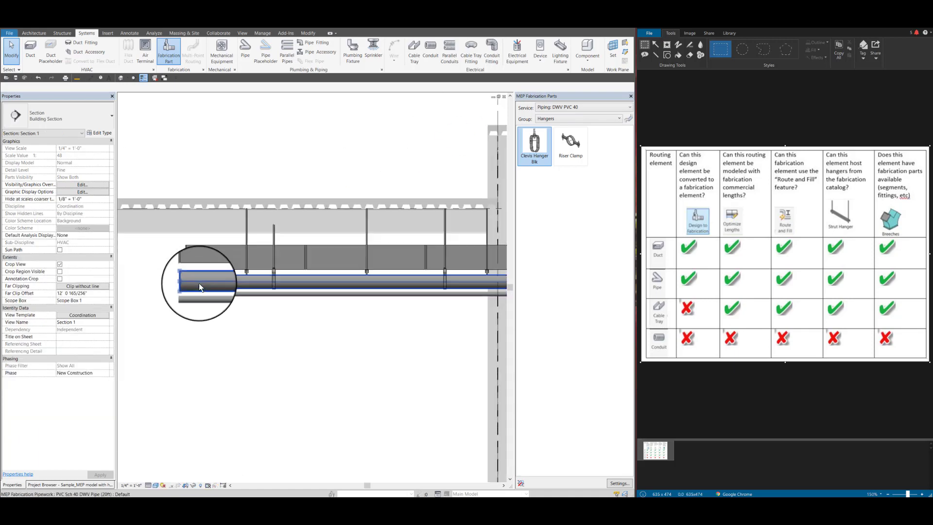
scroll(199, 283, up, 2)
scroll(318, 269, up, 3)
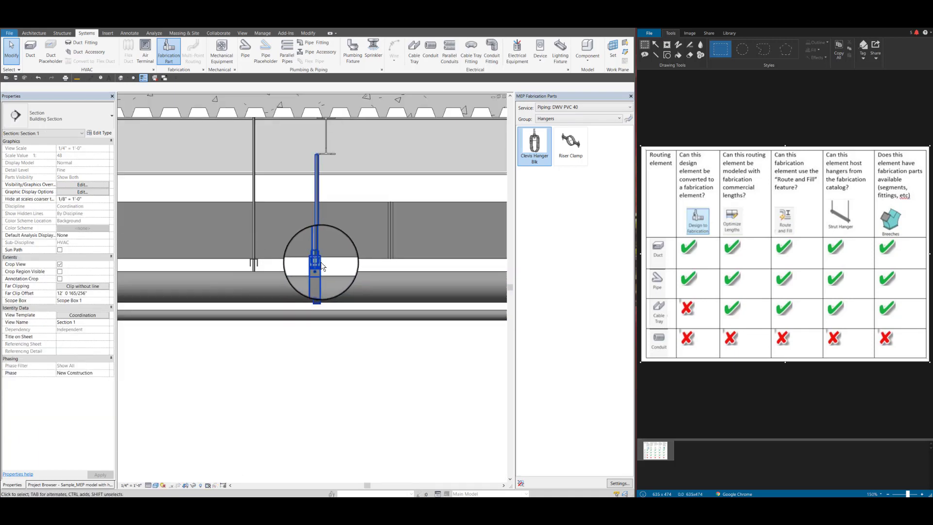
scroll(322, 162, up, 2)
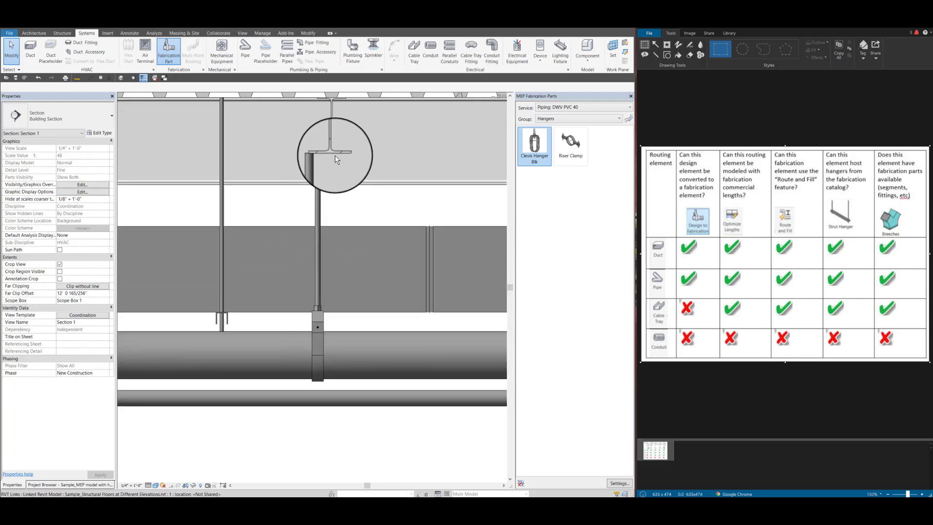
scroll(321, 155, down, 1)
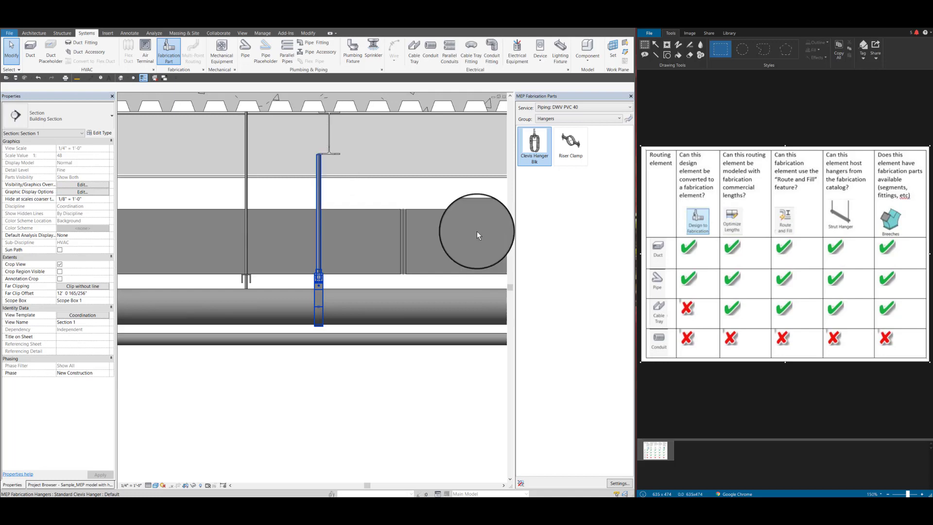
- Nudge the westernmost clevis hanger east along the pipe until it is clear of the steel beam's bottom flange
click(320, 185)
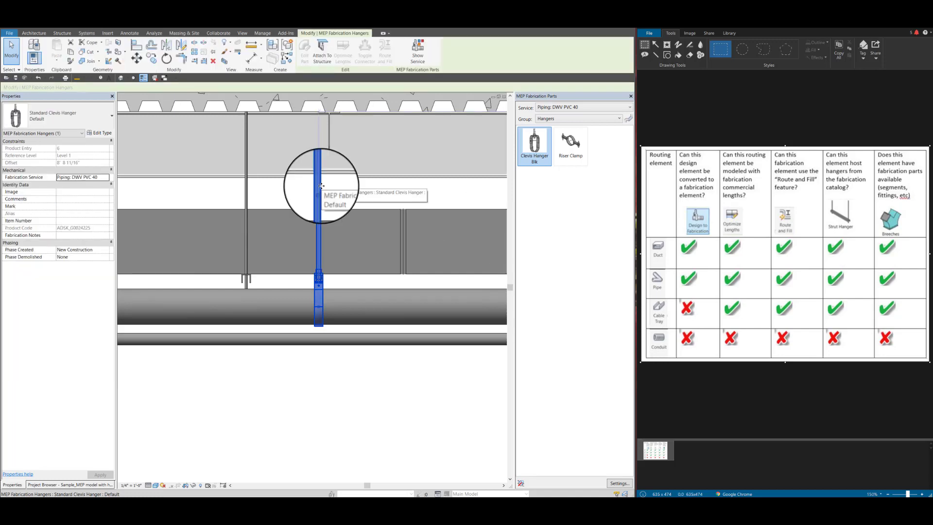
key(Right)
key(Right)
key(Right)
key(Right)
key(Right)
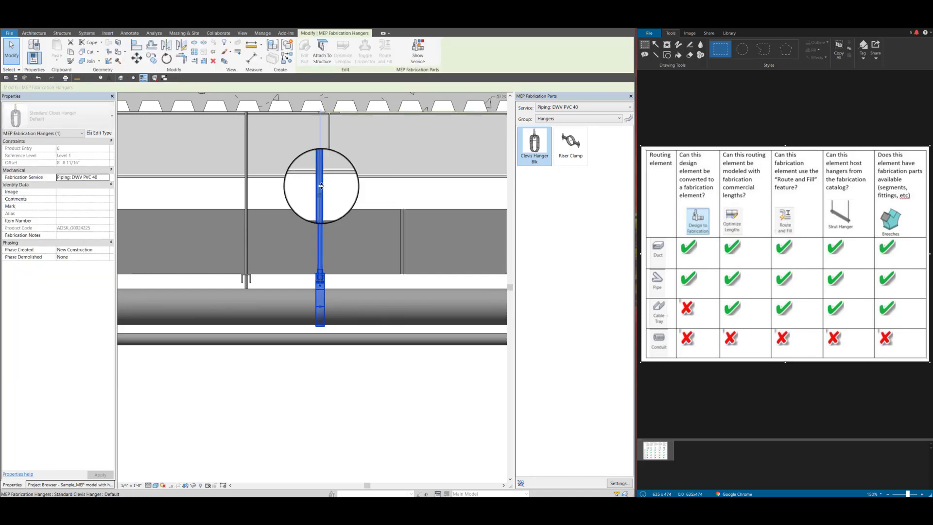
key(Right)
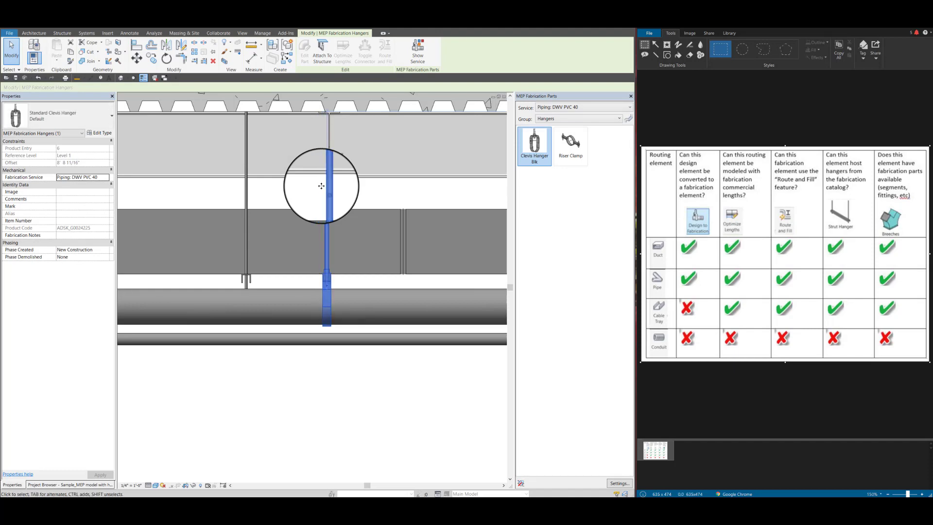
key(Right)
key(Right)
key(Right)
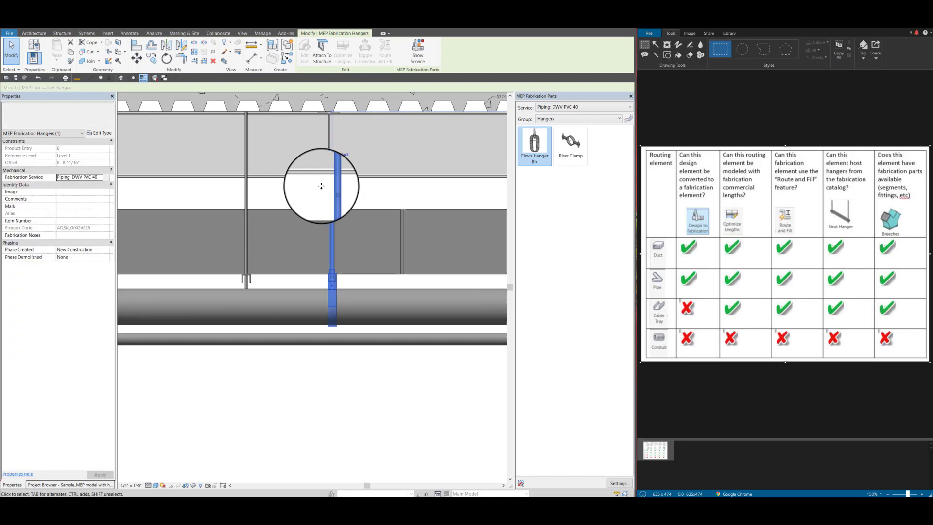
key(Right)
key(Right)
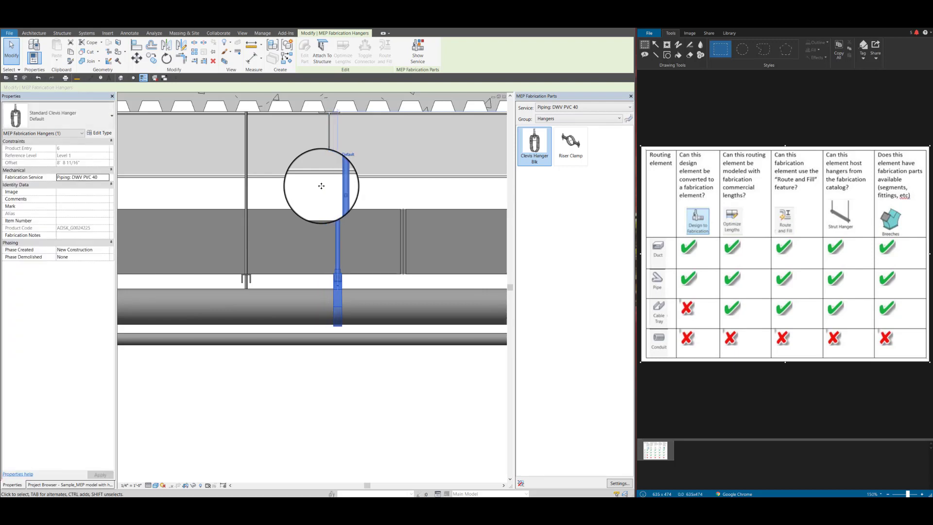
key(Right)
key(Right)
key(Right)
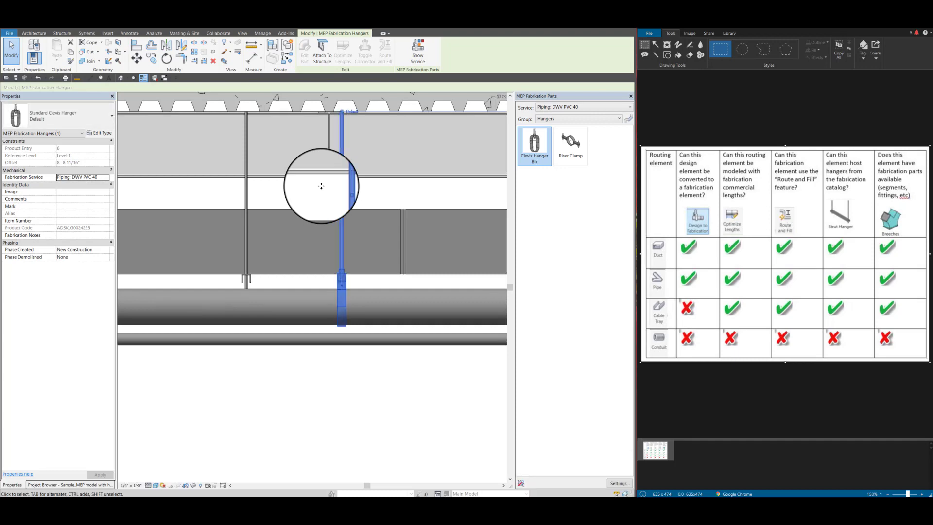
key(Right)
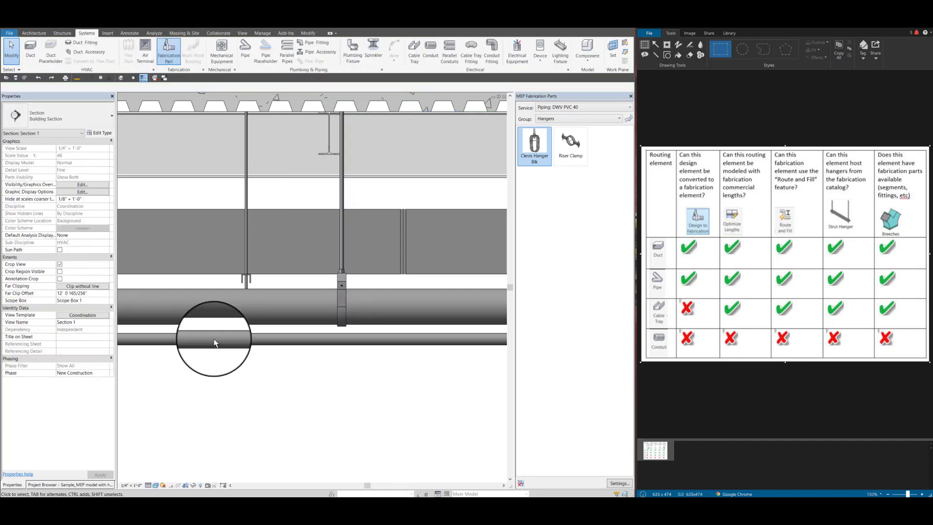
- Examine how the hanger rods reach the lower and raised floor decks along Section 1, especially between grids B and C, and close the view
scroll(214, 308, down, 4)
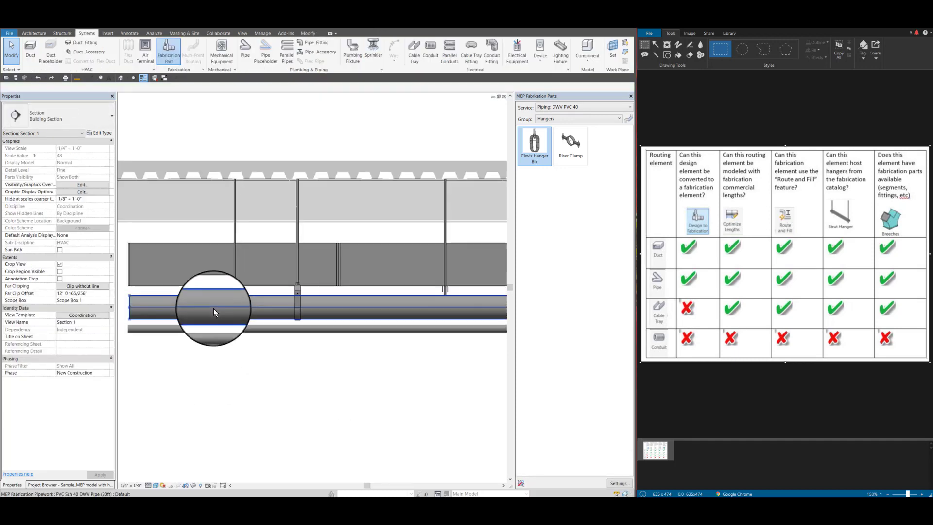
scroll(214, 308, down, 5)
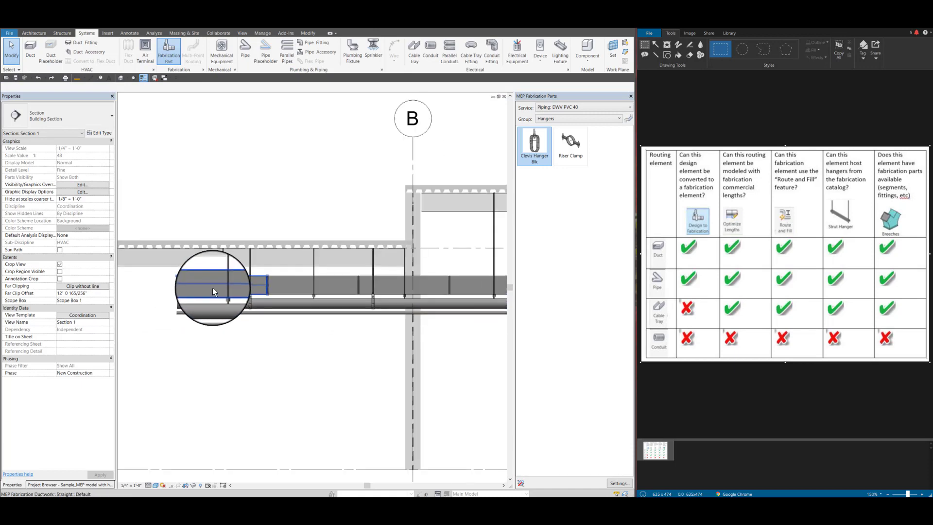
scroll(211, 286, down, 3)
scroll(337, 270, up, 4)
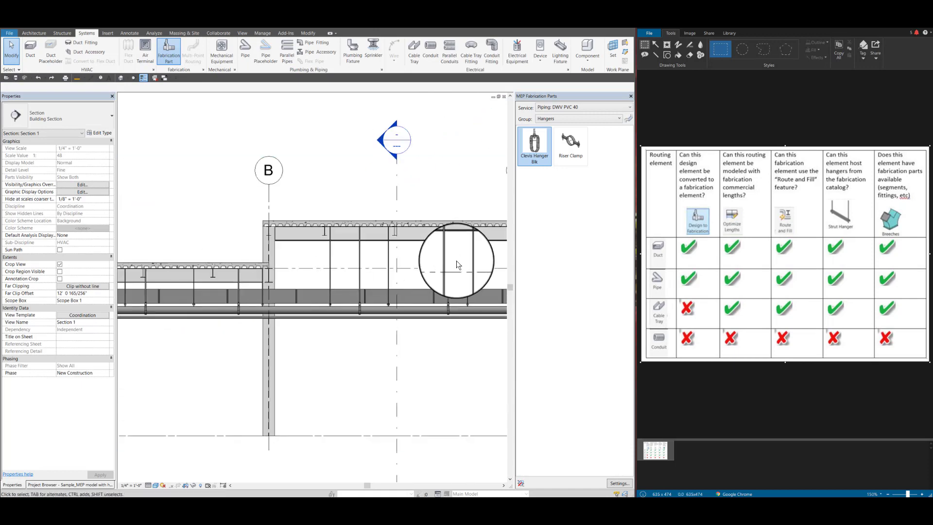
scroll(455, 261, up, 4)
scroll(340, 263, down, 4)
scroll(416, 265, up, 4)
scroll(222, 266, down, 2)
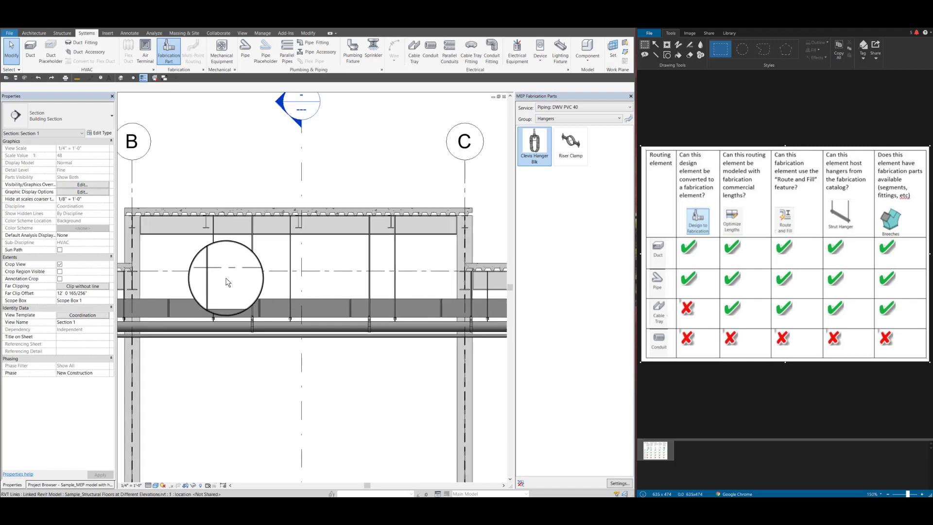
scroll(195, 286, up, 3)
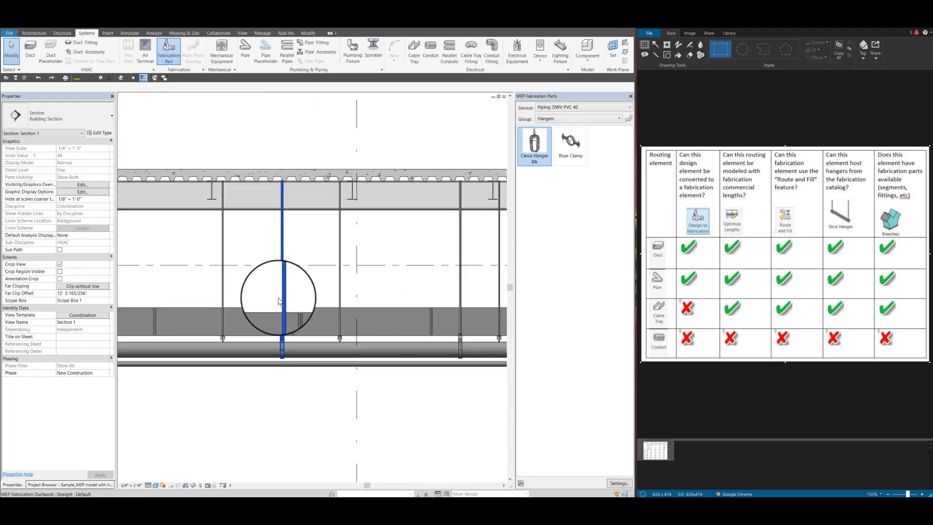
scroll(270, 197, down, 3)
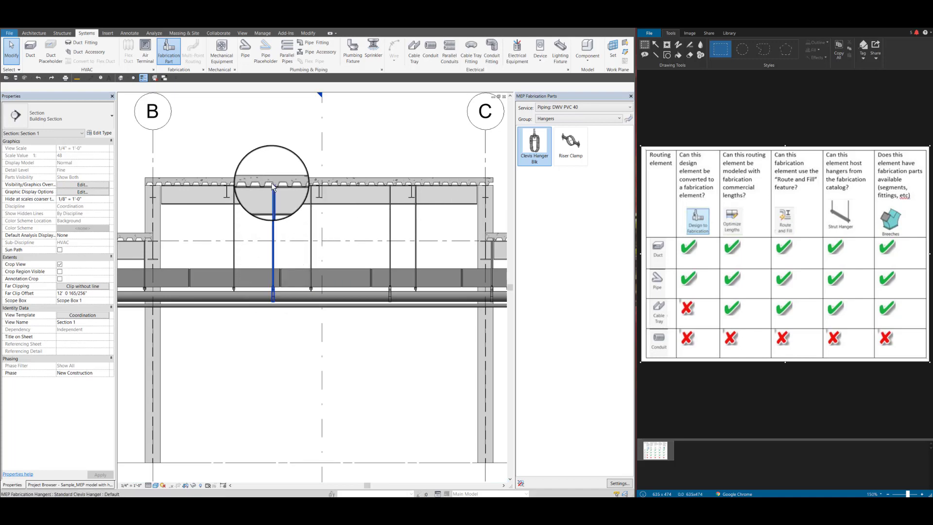
scroll(271, 185, down, 1)
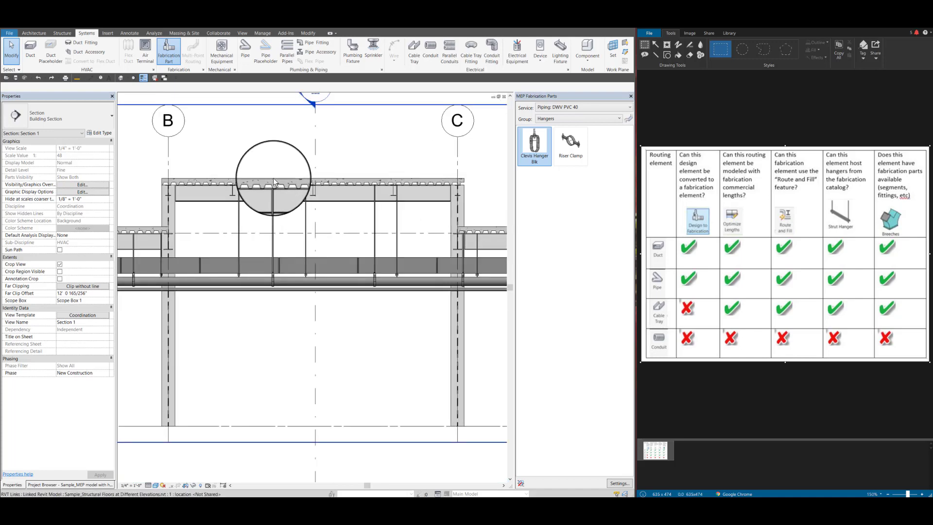
scroll(273, 178, down, 1)
scroll(273, 177, down, 1)
scroll(368, 293, down, 2)
scroll(374, 292, down, 1)
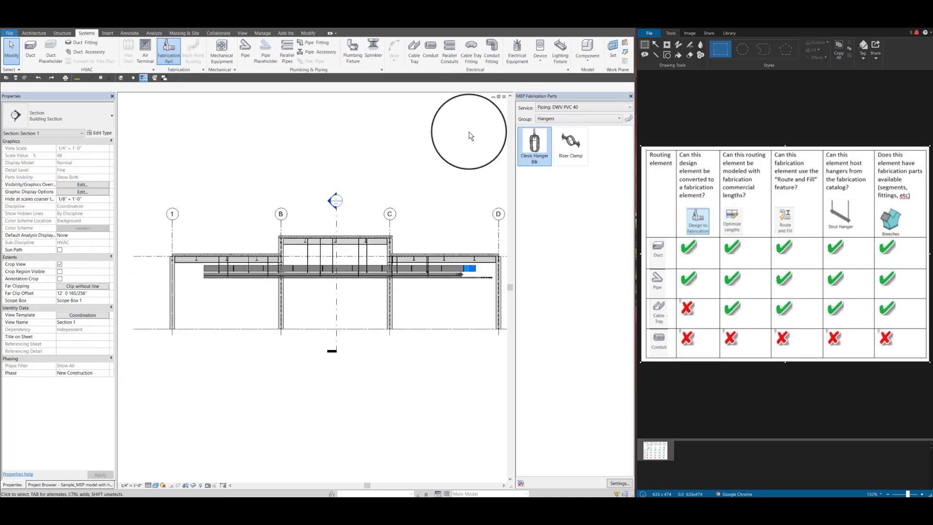
click(505, 97)
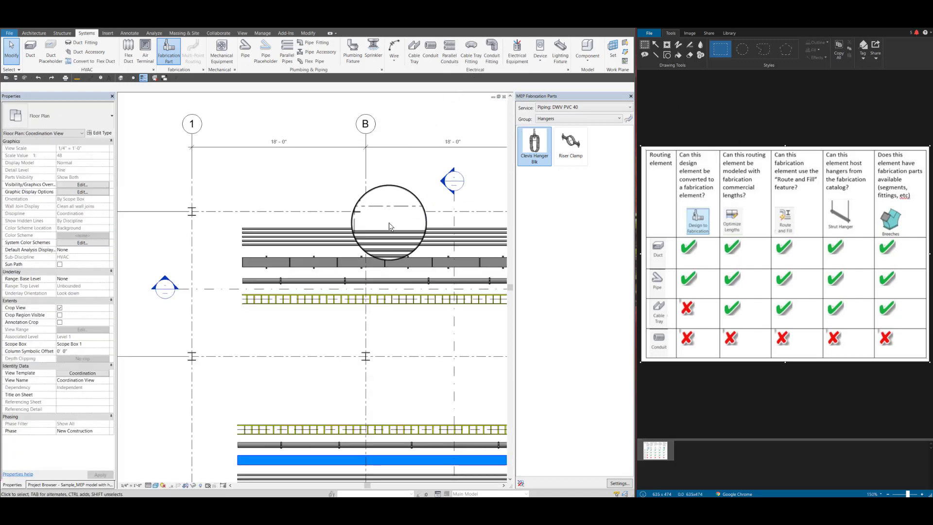
- Open Section 2, examine how the clevis hanger rod meets the sloped deck between grids A and E, and close the view
scroll(350, 408, up, 2)
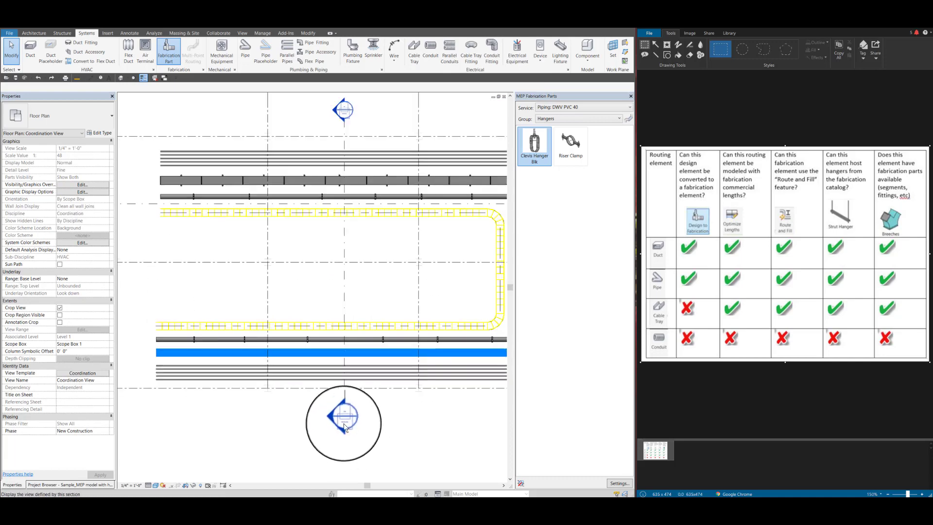
double_click(334, 423)
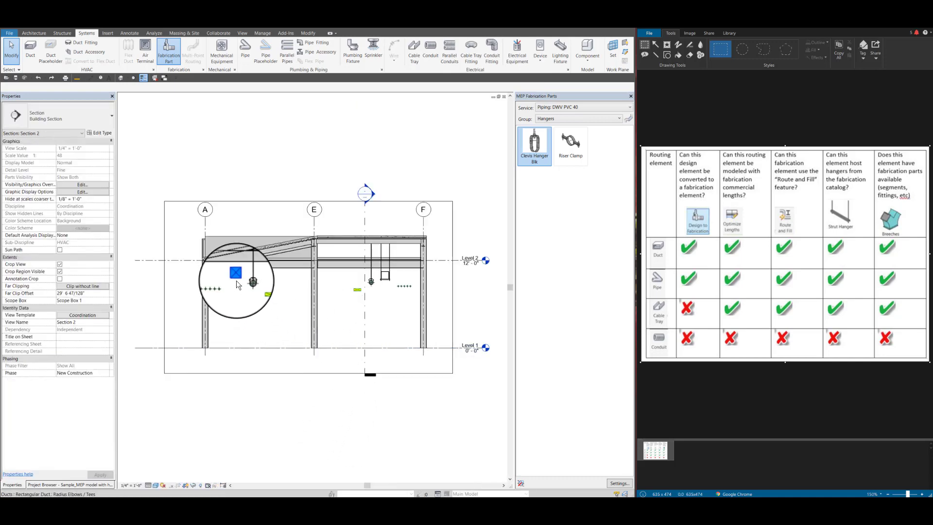
scroll(236, 281, up, 4)
scroll(202, 276, up, 2)
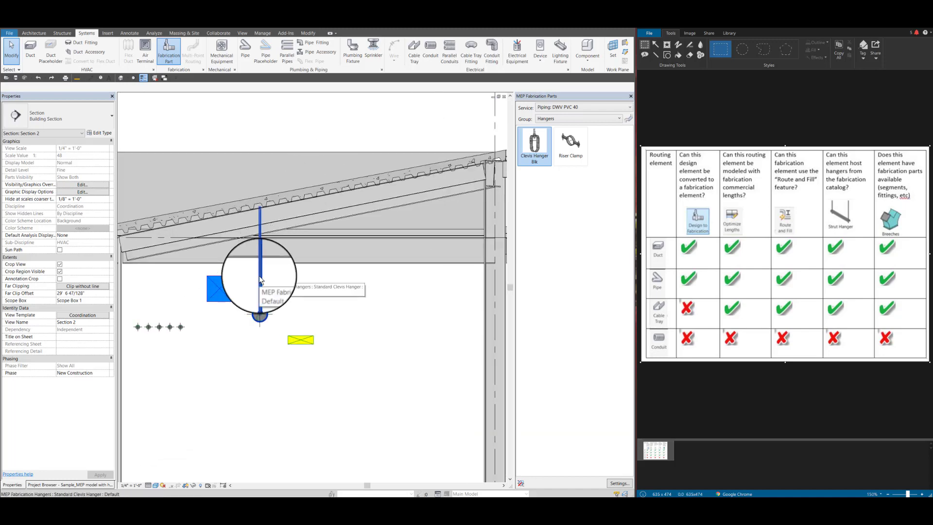
scroll(259, 280, down, 2)
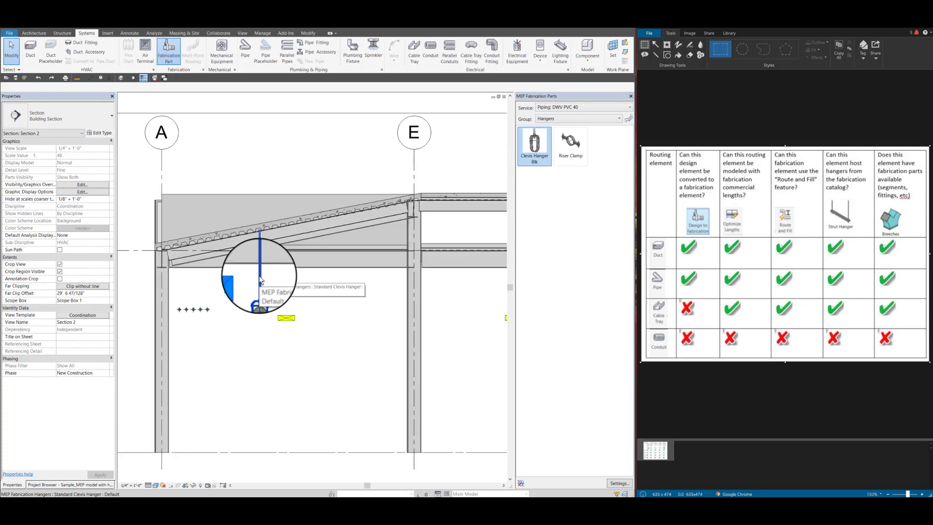
scroll(260, 280, down, 1)
scroll(260, 279, down, 2)
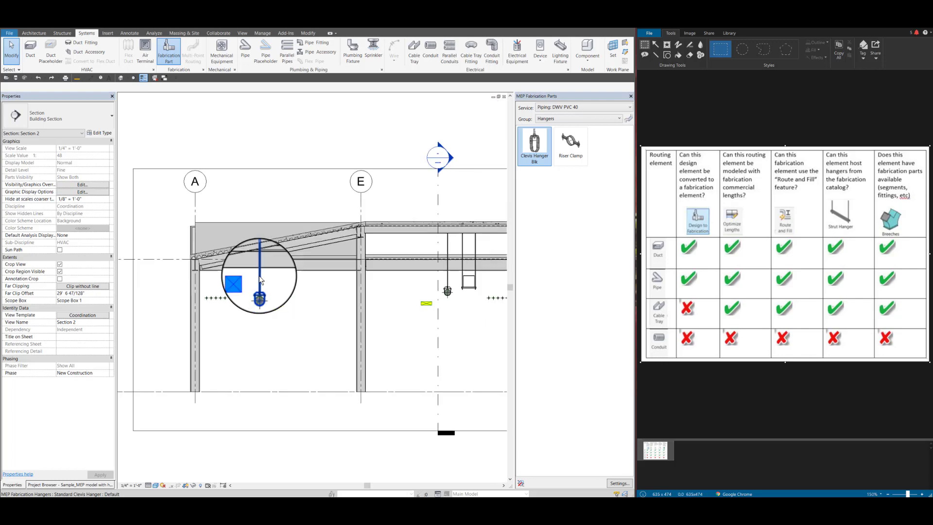
scroll(259, 275, down, 2)
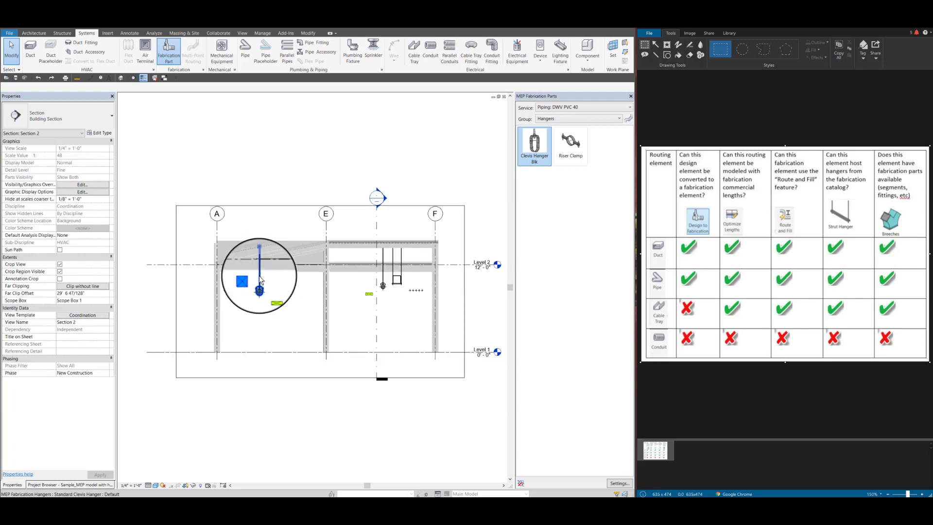
click(504, 96)
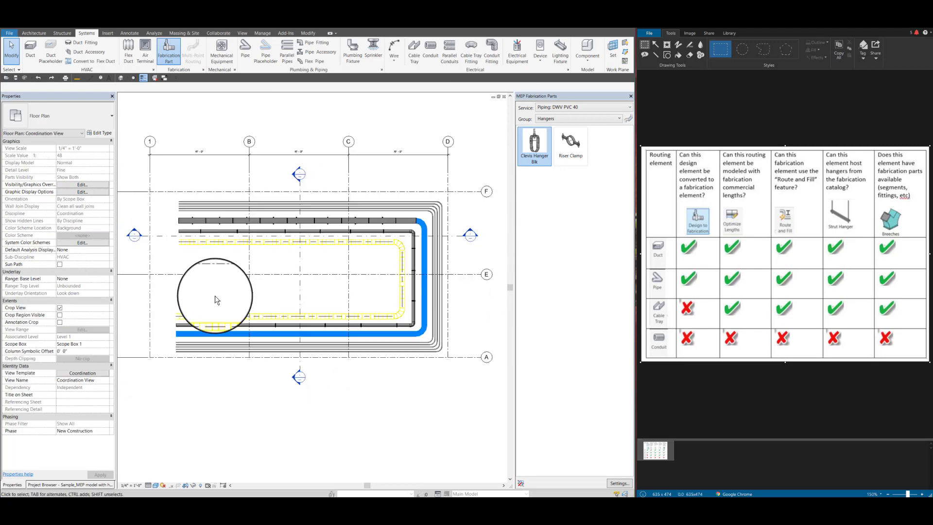
scroll(216, 300, down, 1)
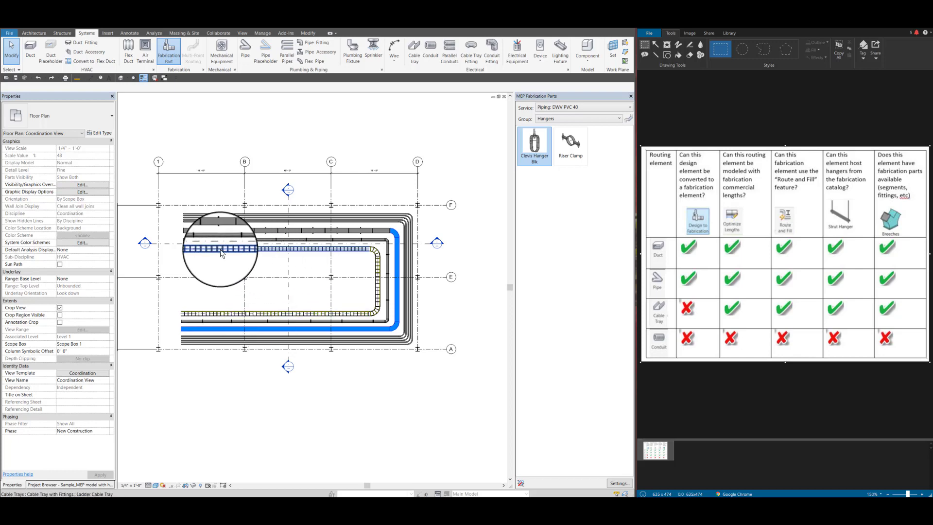
scroll(186, 229, up, 1)
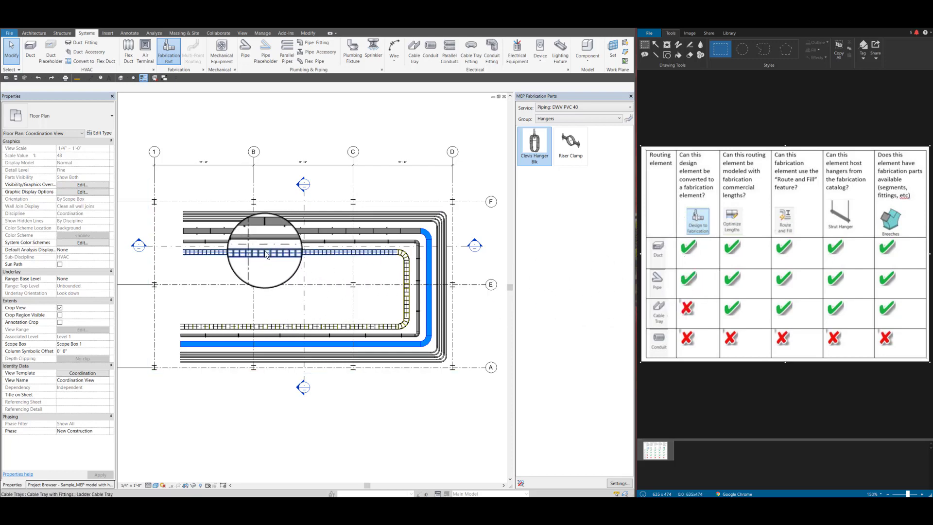
- Load the Electrical: Cable Tray service into the fabrication settings
scroll(265, 253, up, 1)
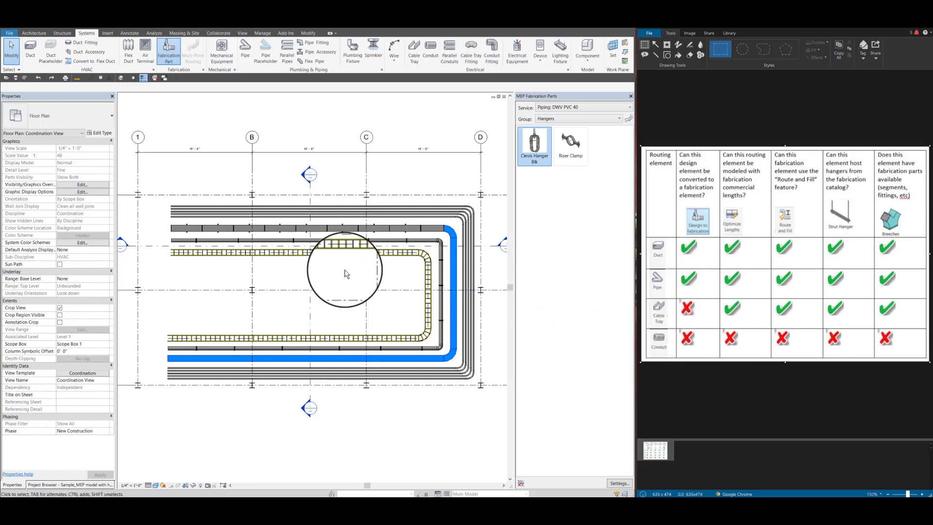
scroll(345, 274, up, 2)
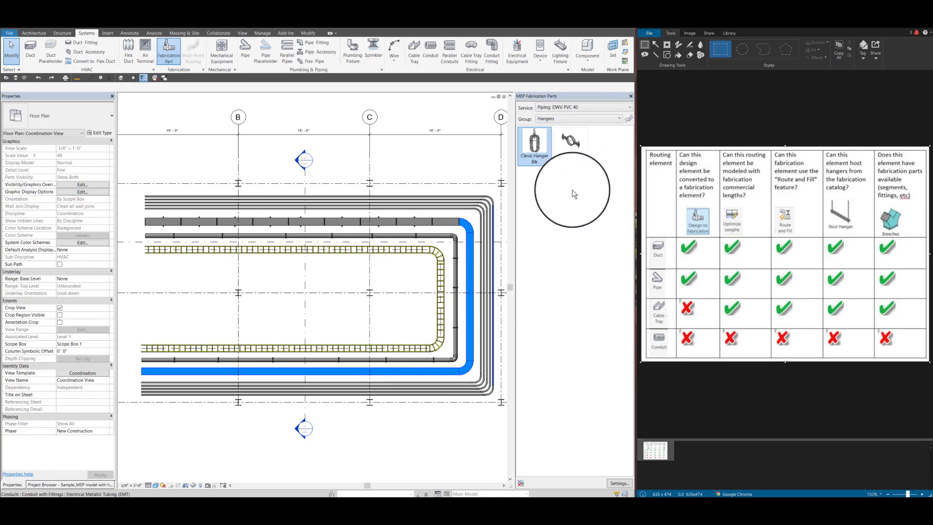
click(620, 483)
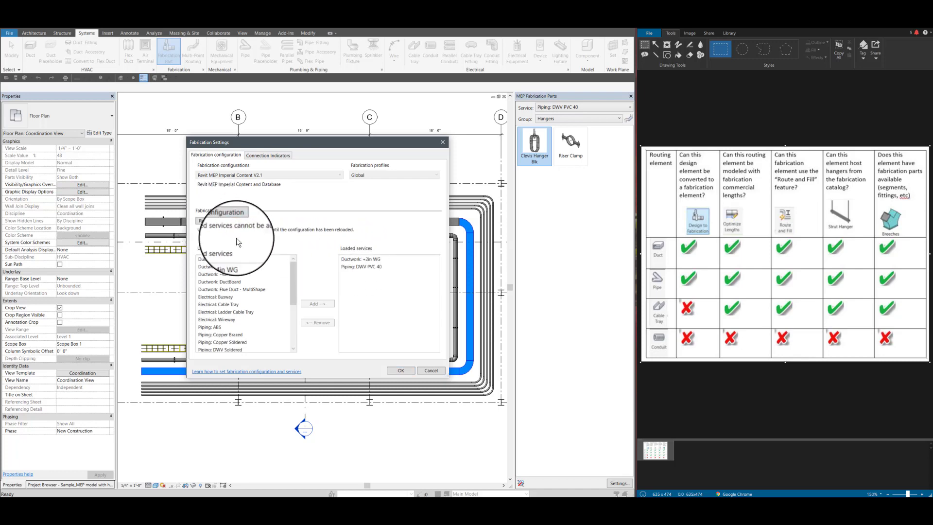
drag(292, 291, 293, 299)
click(210, 287)
click(216, 282)
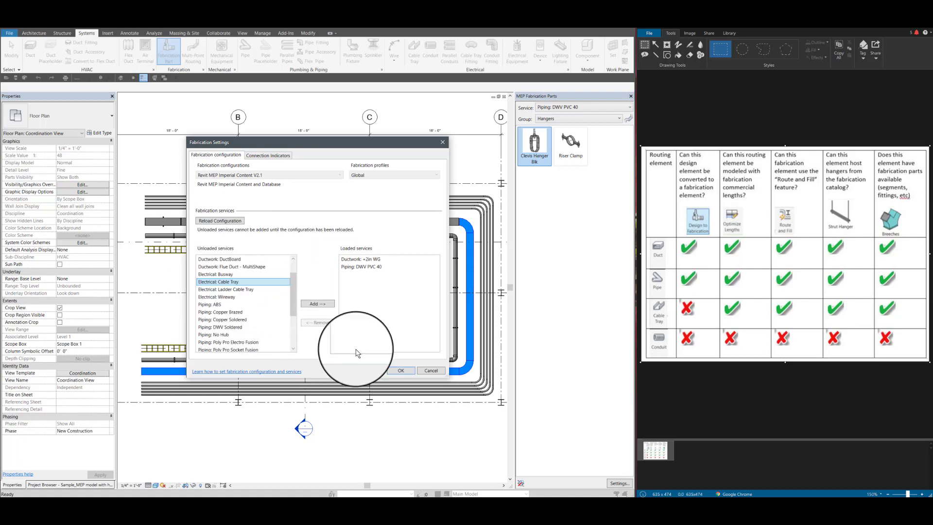
click(315, 305)
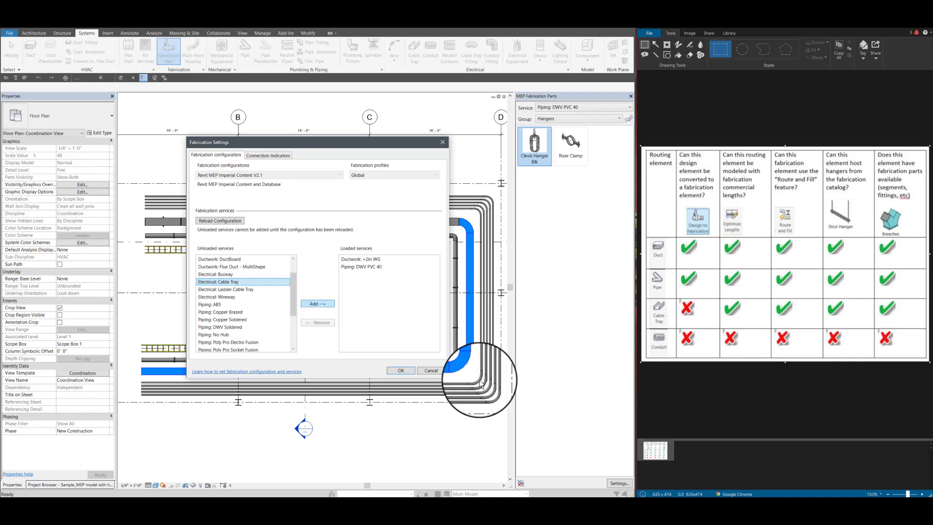
click(401, 370)
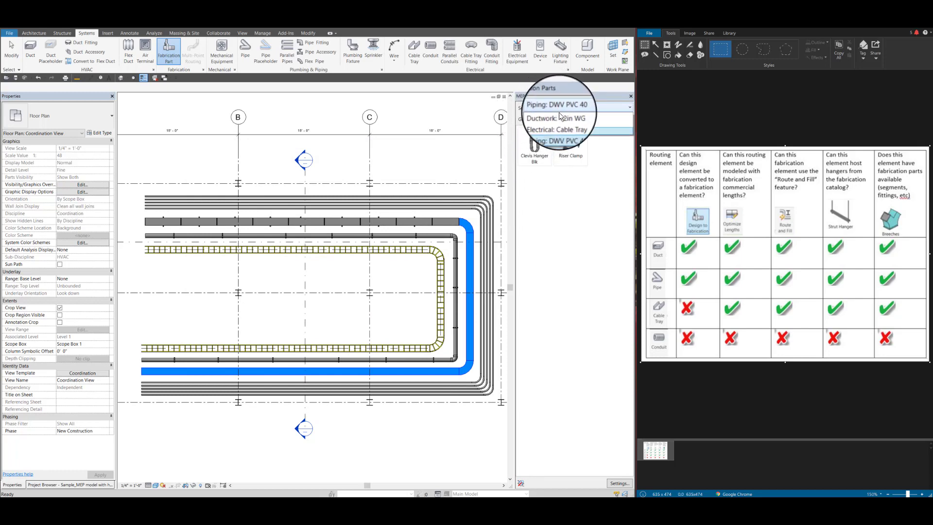
- Switch the fabrication parts to the Electrical: Cable Tray service and its Hangers group
click(558, 123)
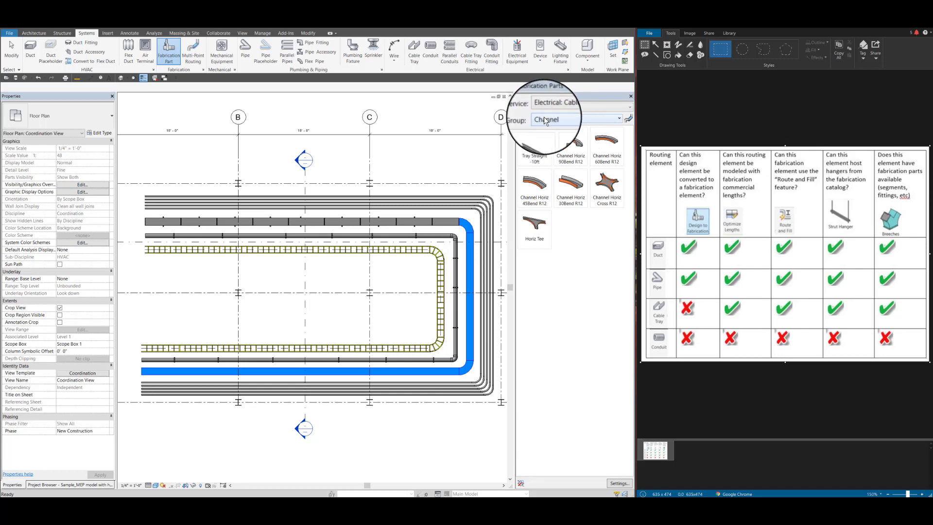
click(619, 119)
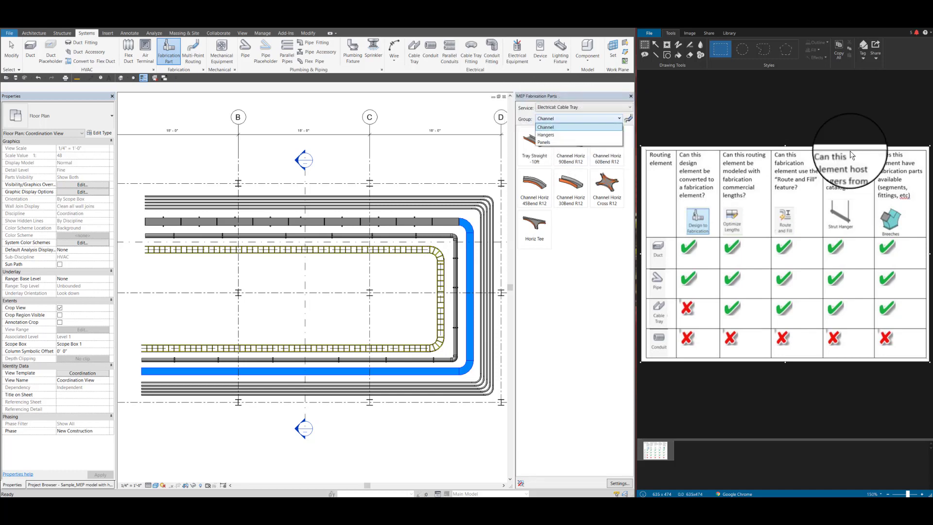
click(551, 132)
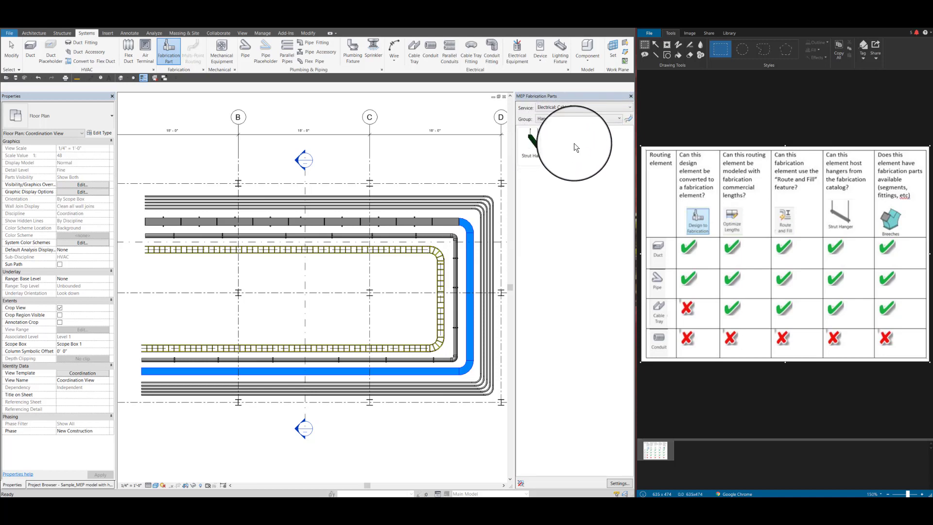
- Try to host a strut hanger on the southern ladder cable tray run between grids B and C
click(534, 143)
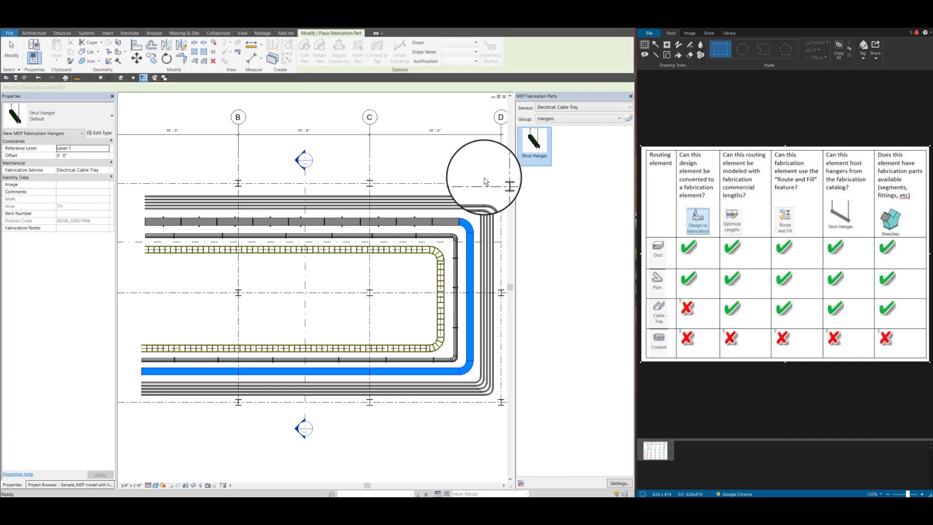
scroll(327, 347, up, 2)
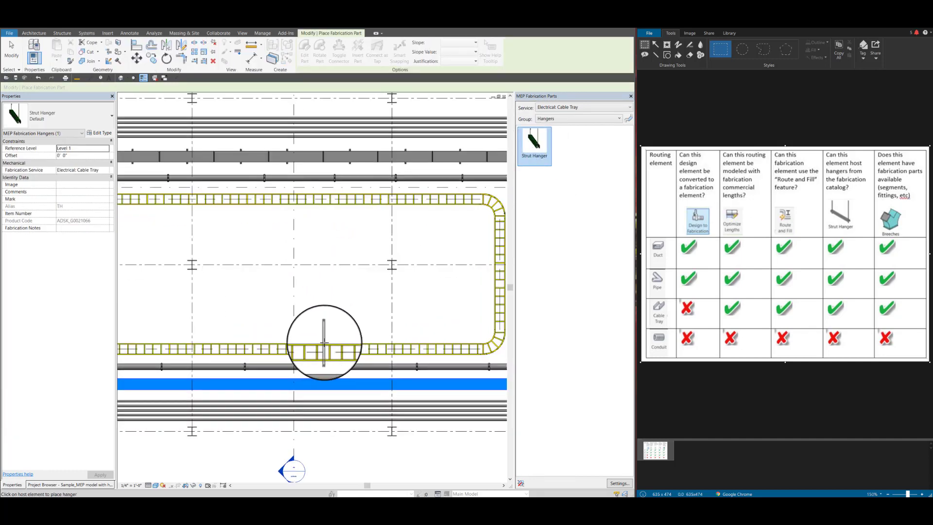
scroll(325, 342, up, 1)
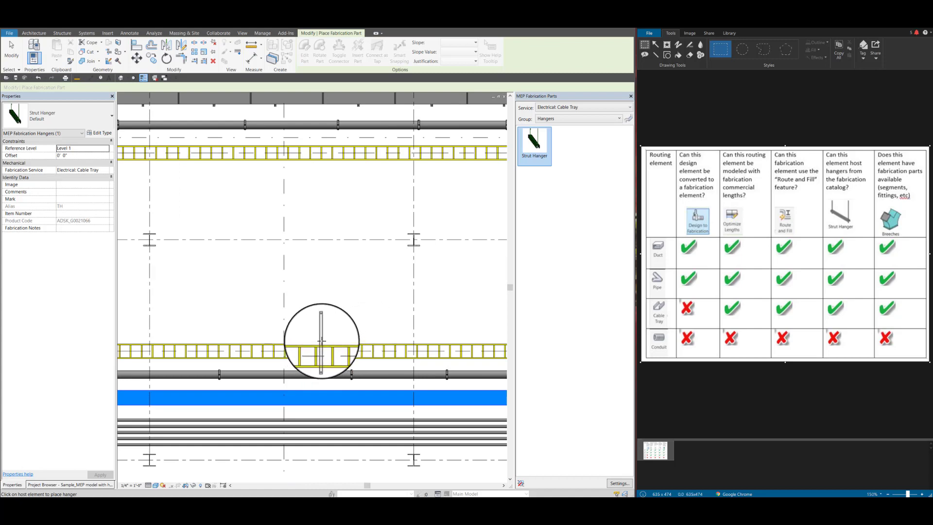
scroll(322, 329, down, 1)
scroll(322, 329, down, 1)
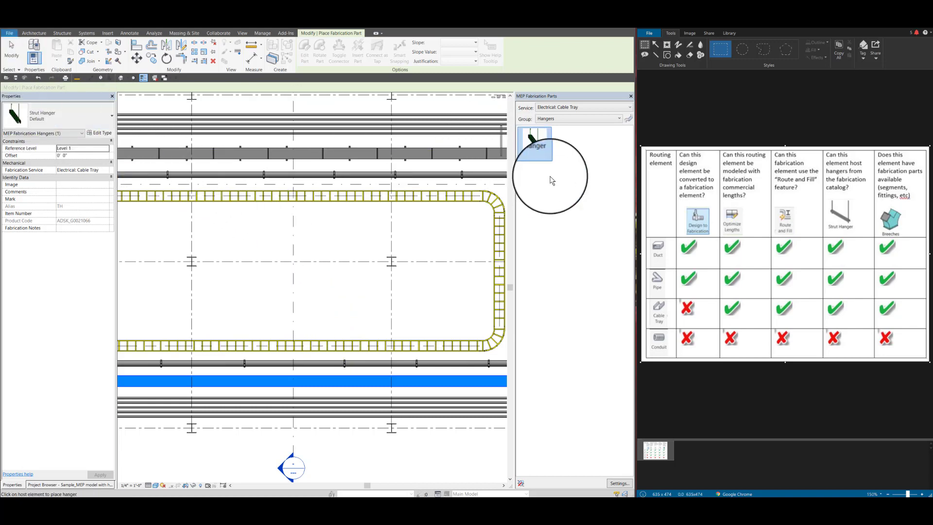
click(11, 62)
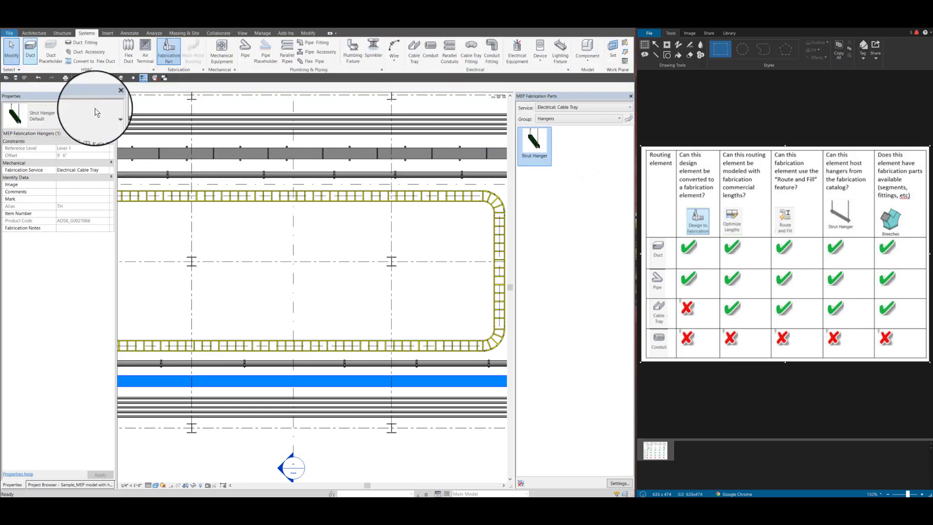
- Check the southern ladder cable tray's offset, and open Section 2 to view the tray between grids A and E
click(271, 346)
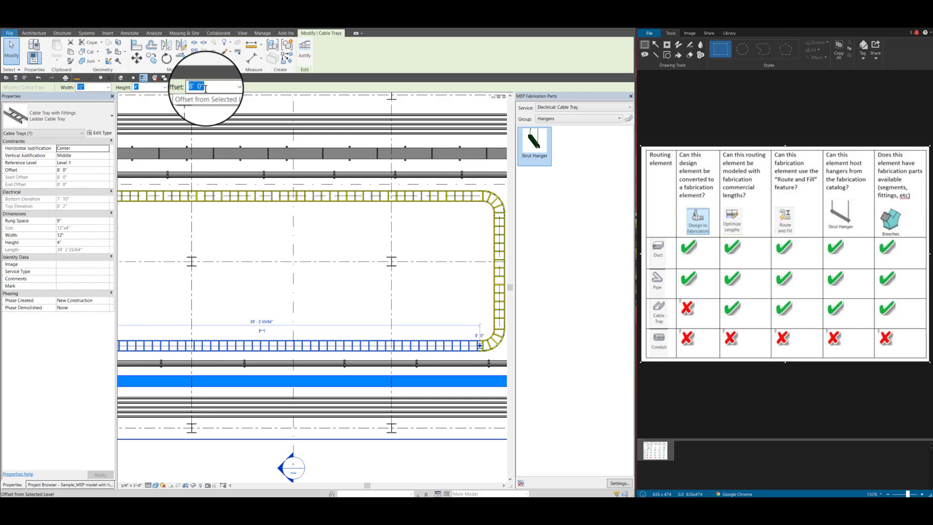
click(11, 49)
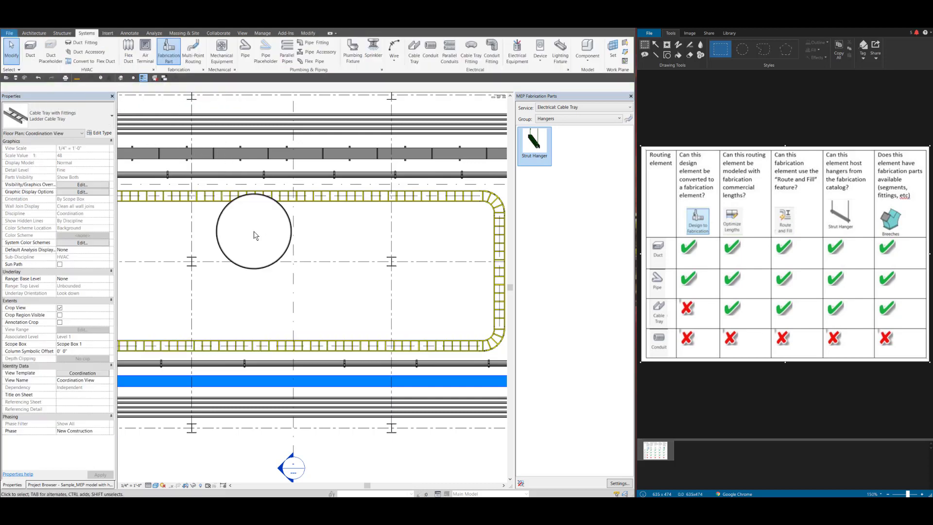
scroll(260, 316, down, 3)
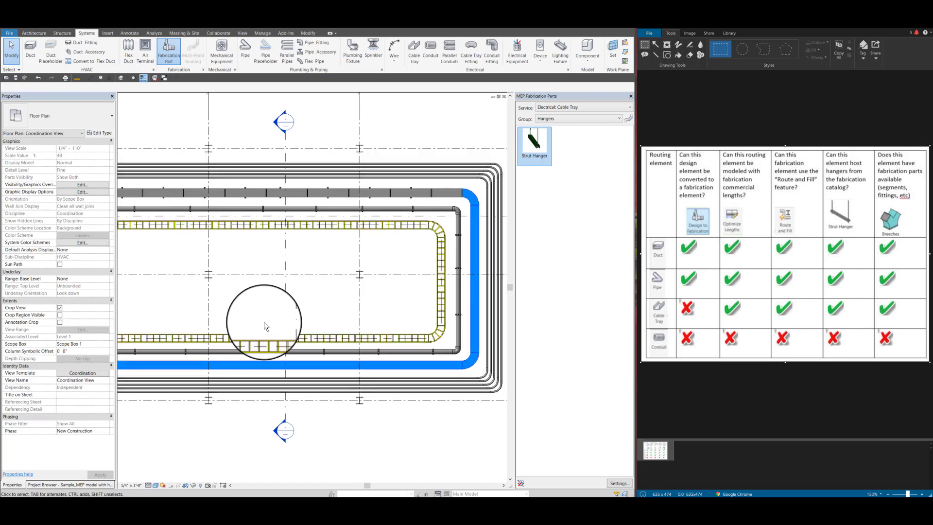
scroll(270, 440, up, 3)
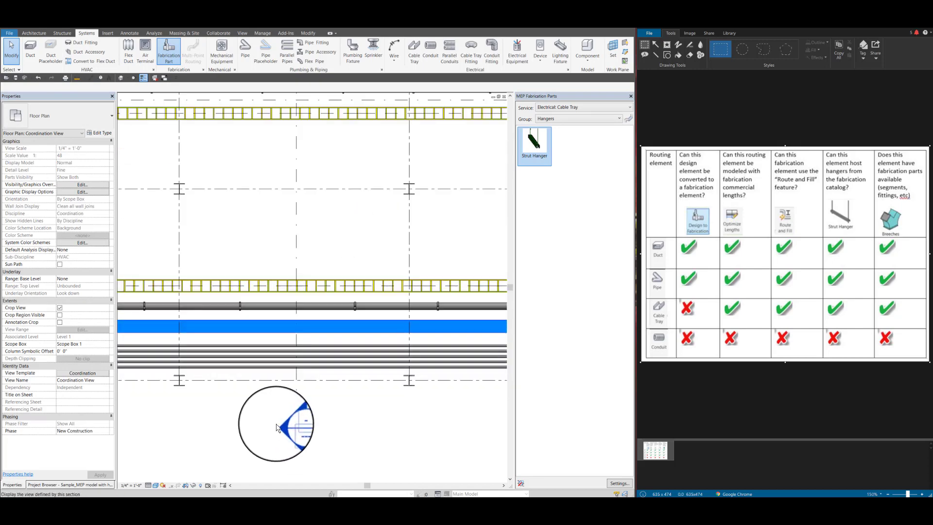
double_click(281, 428)
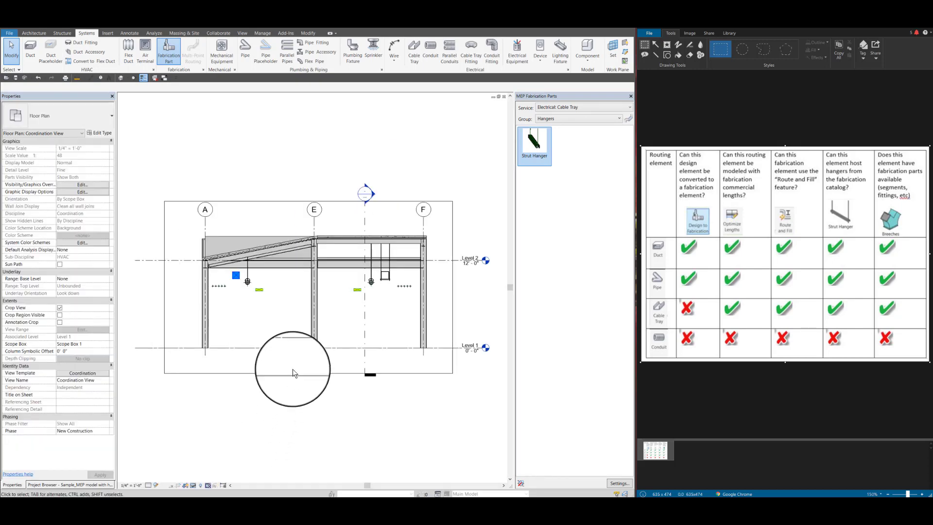
scroll(250, 306, up, 5)
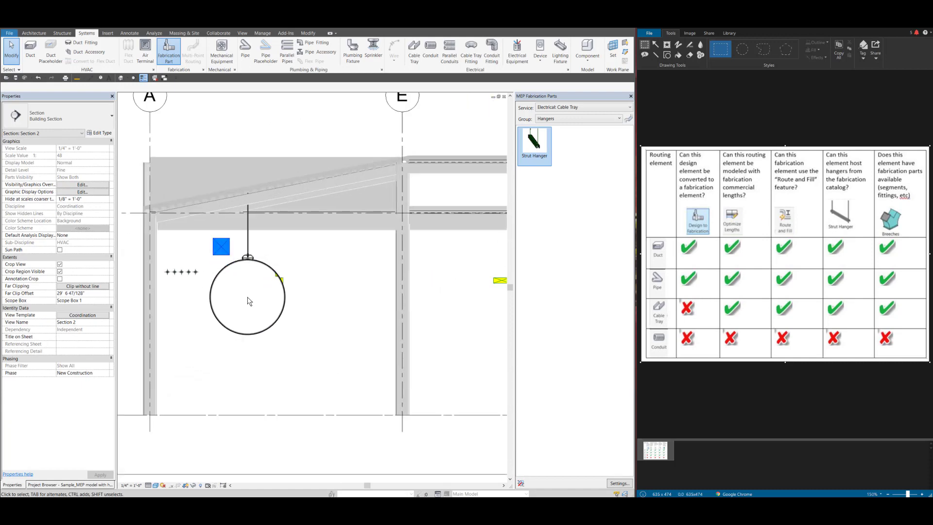
scroll(263, 311, up, 2)
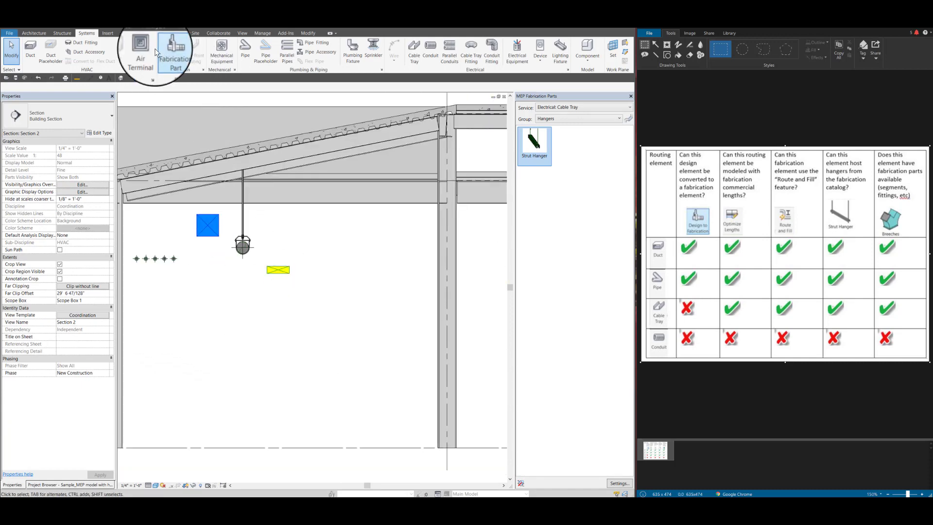
- Try to place an aligned dimension from Level 1 to the underside of the ladder cable tray in Section 2
click(130, 34)
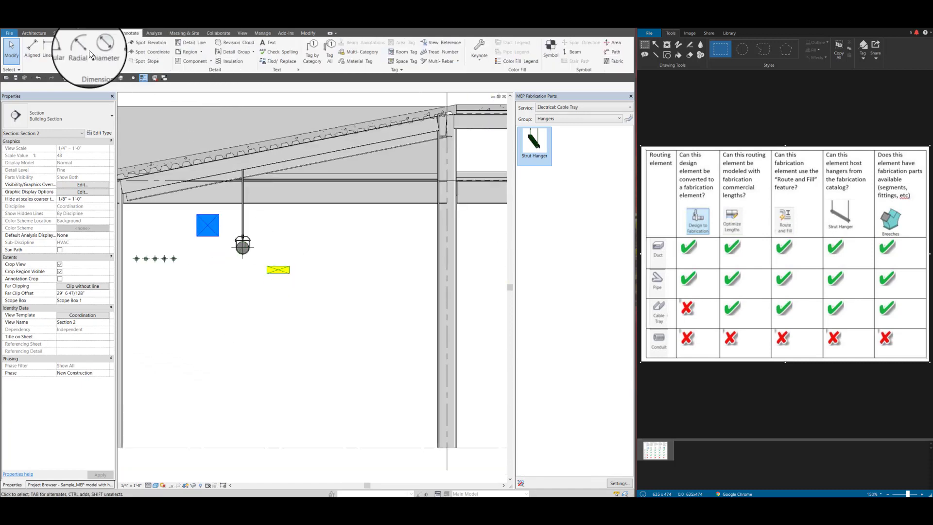
click(31, 45)
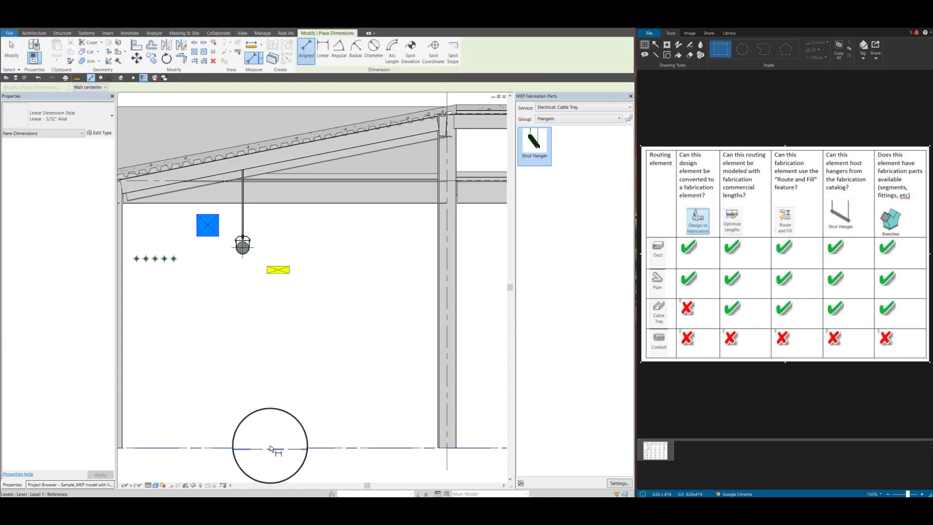
scroll(285, 311, up, 3)
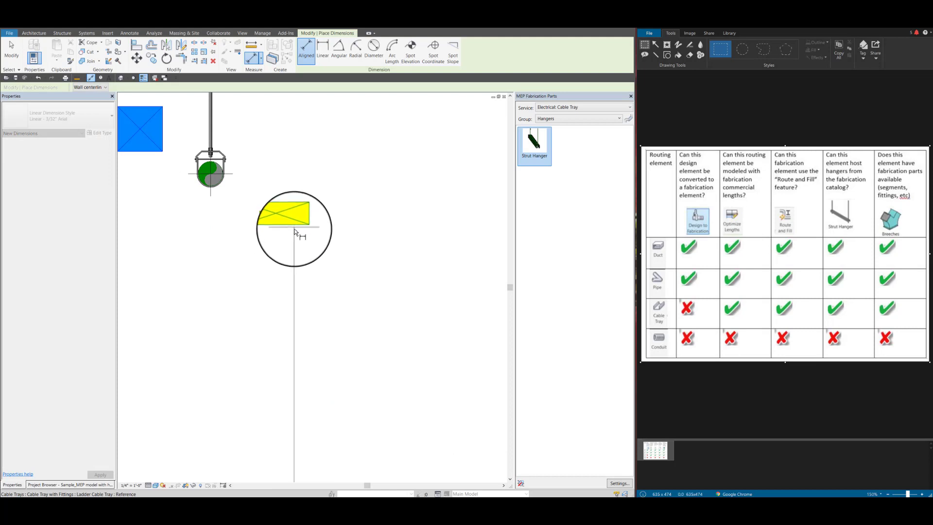
scroll(292, 227, up, 2)
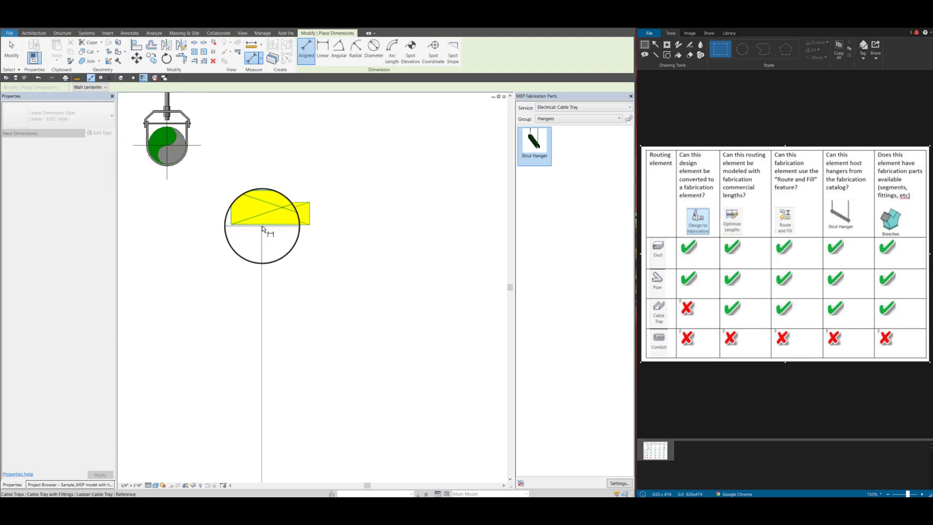
scroll(265, 225, down, 2)
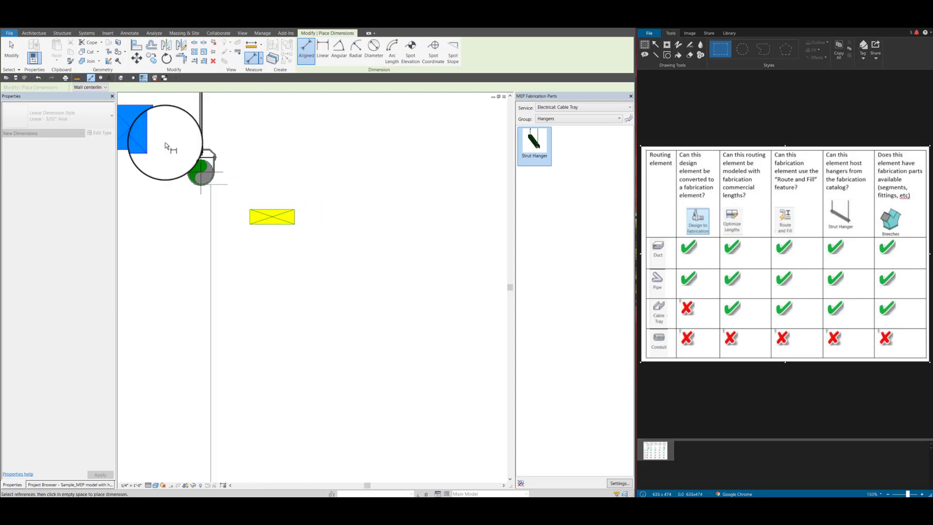
- Draw a thin detail line about 1'-8" long along the underside of the cable tray, extending past its edge toward grid E
click(129, 33)
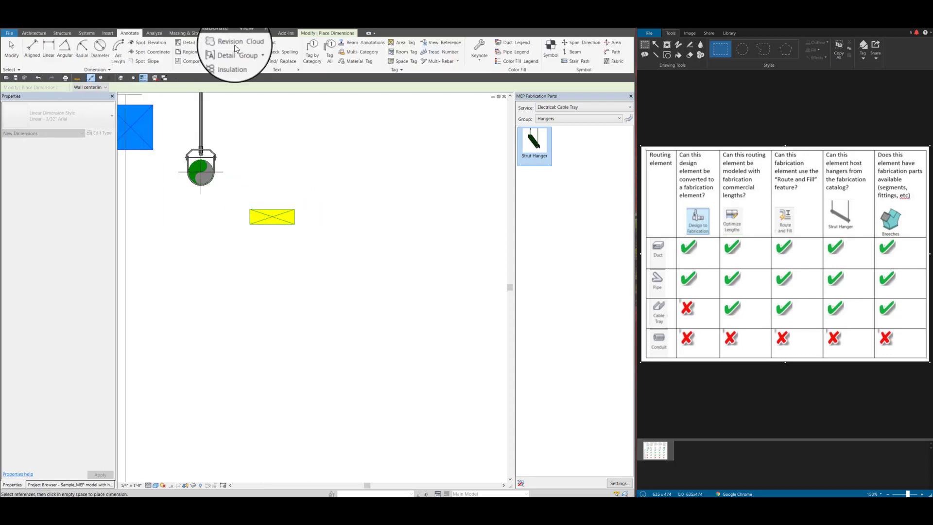
click(185, 47)
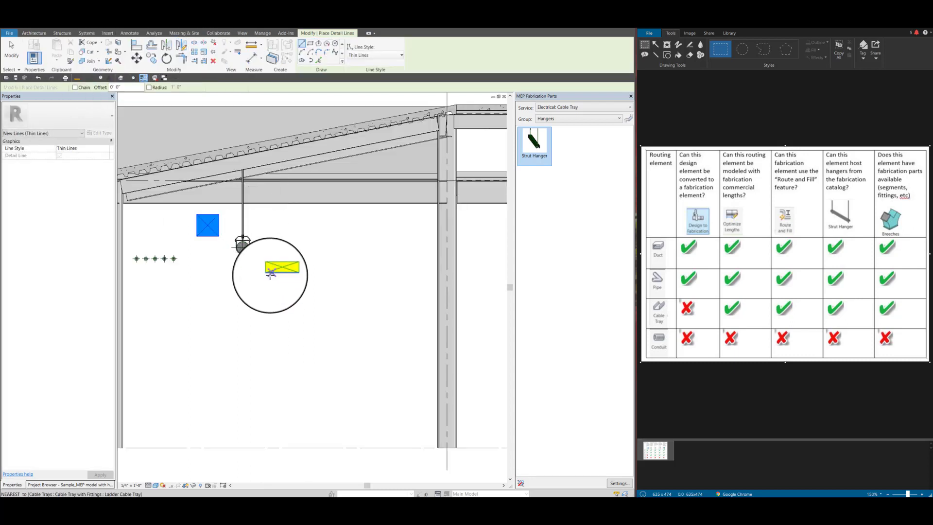
scroll(268, 275, up, 3)
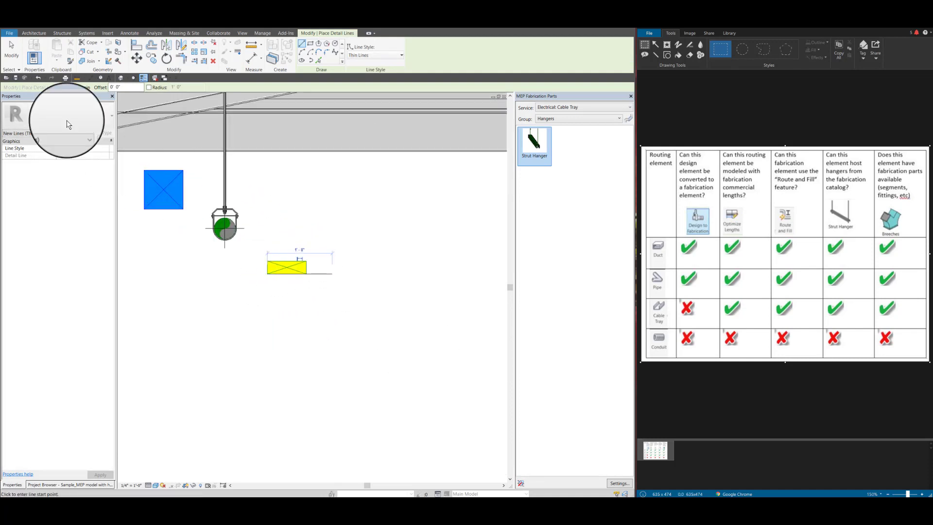
click(15, 54)
- Place an aligned dimension from Level 1 up to the detail line at the underside of the cable tray
scroll(287, 238, down, 5)
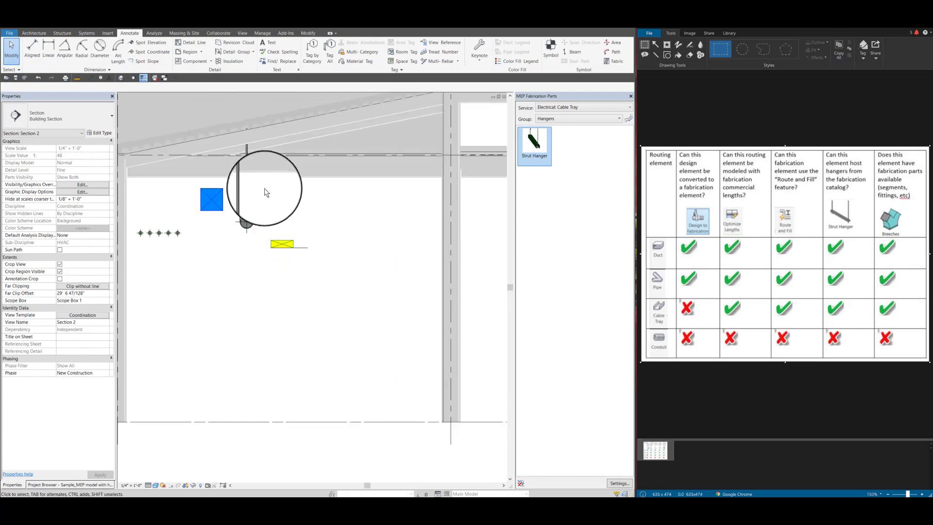
scroll(294, 261, up, 1)
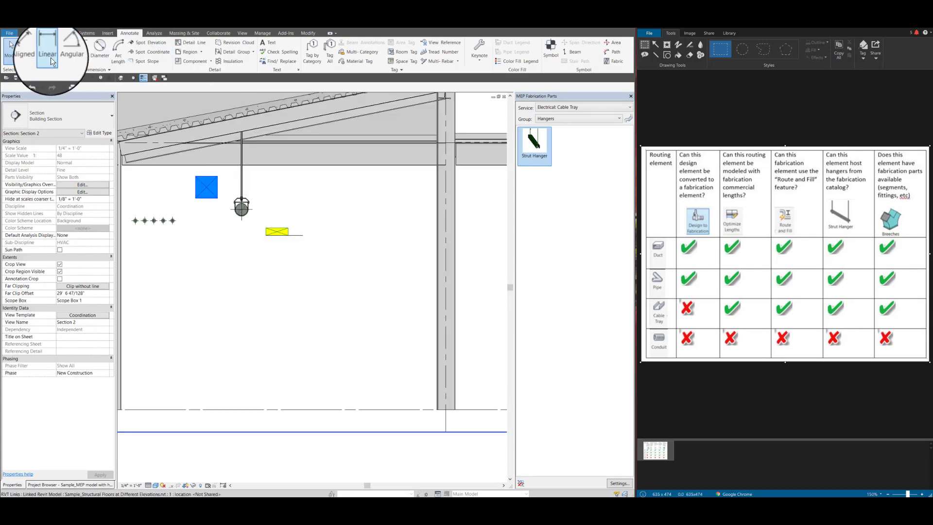
click(32, 51)
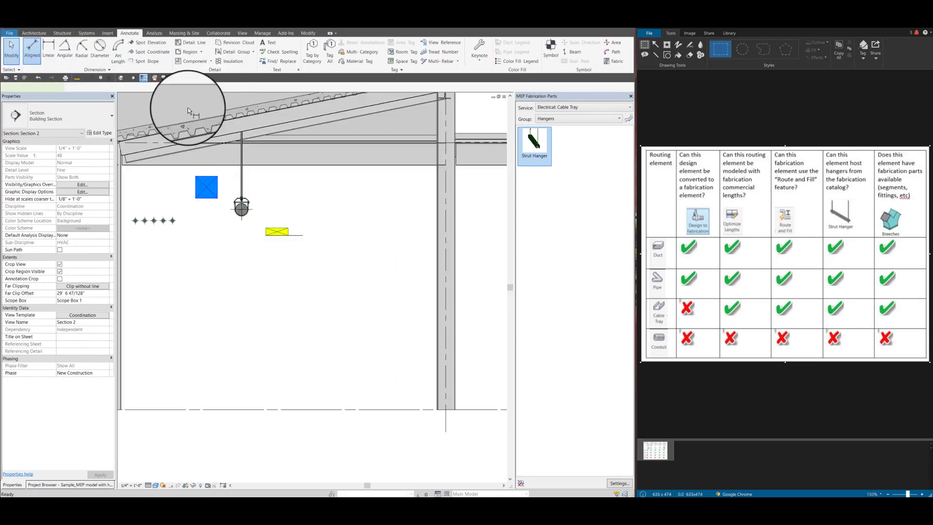
click(277, 410)
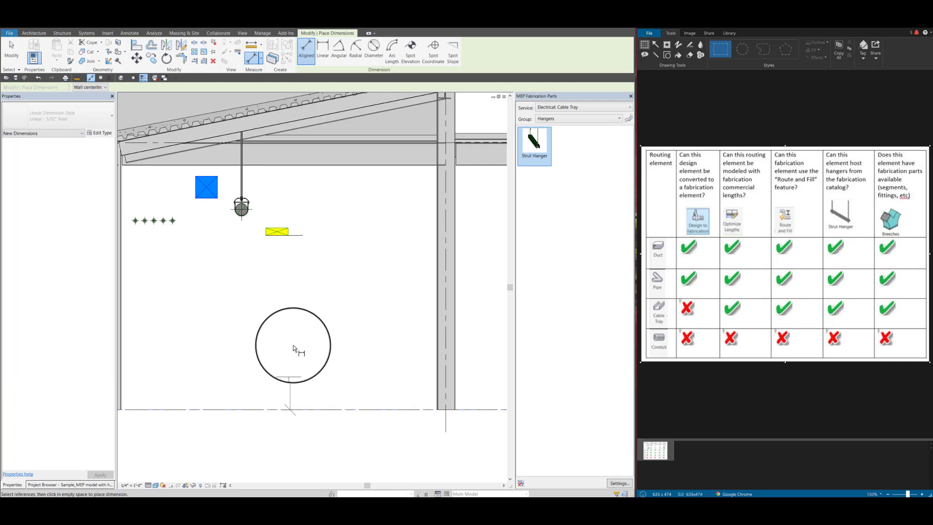
click(296, 237)
scroll(300, 218, up, 2)
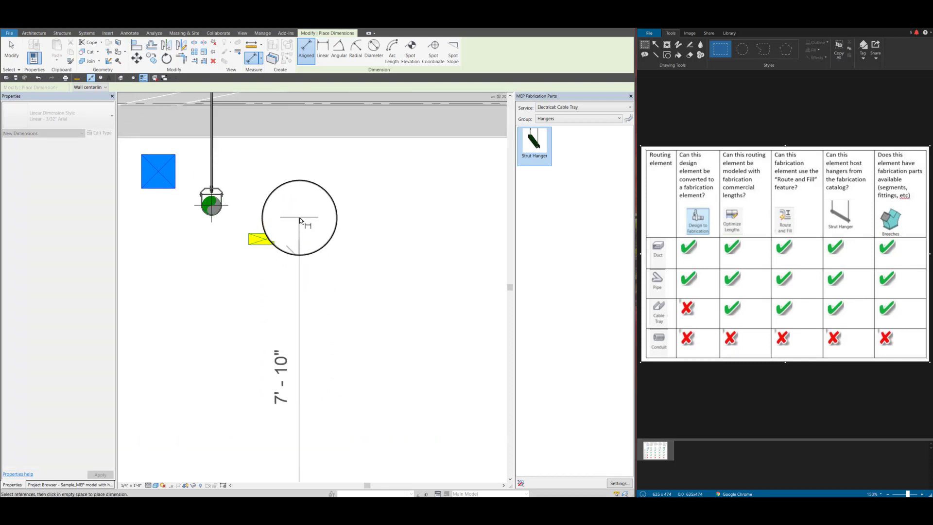
click(303, 216)
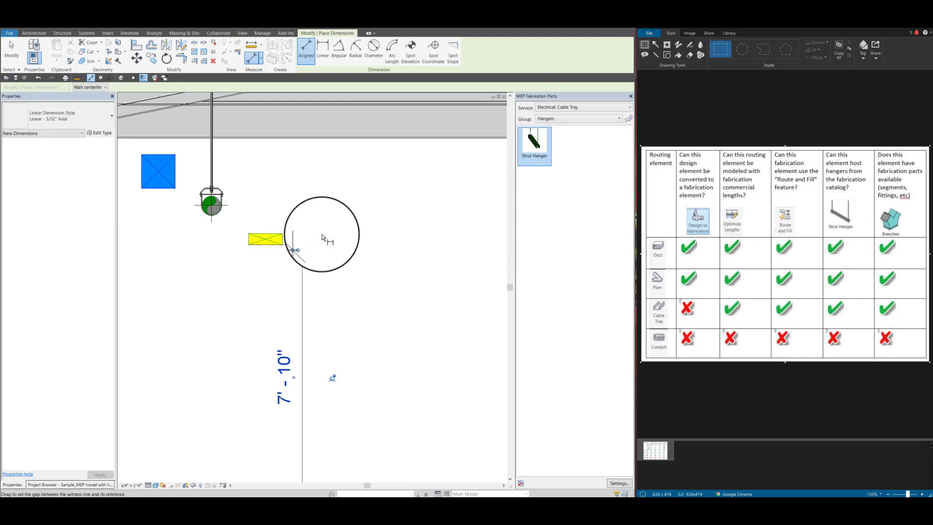
- Measure the ladder cable tray's height in Section 2 between the lower and upper corners of its edge facing grid E
click(12, 47)
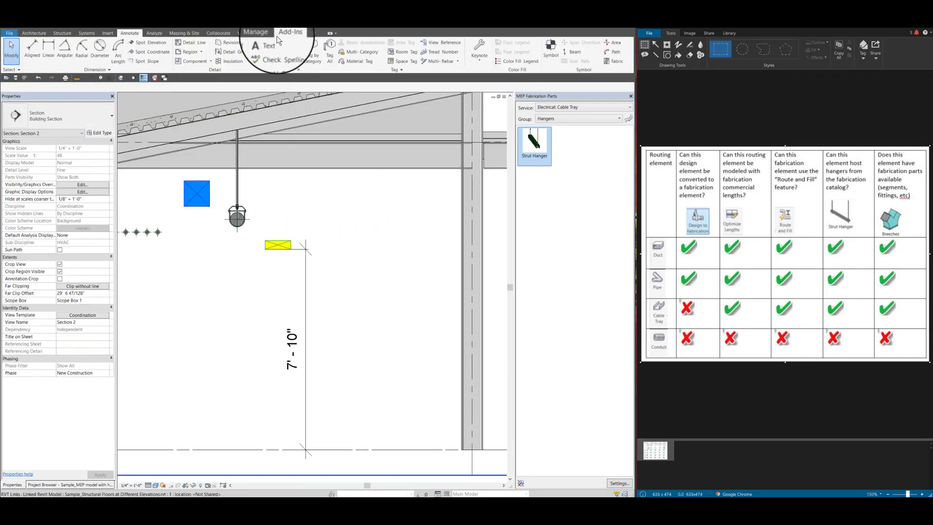
click(302, 35)
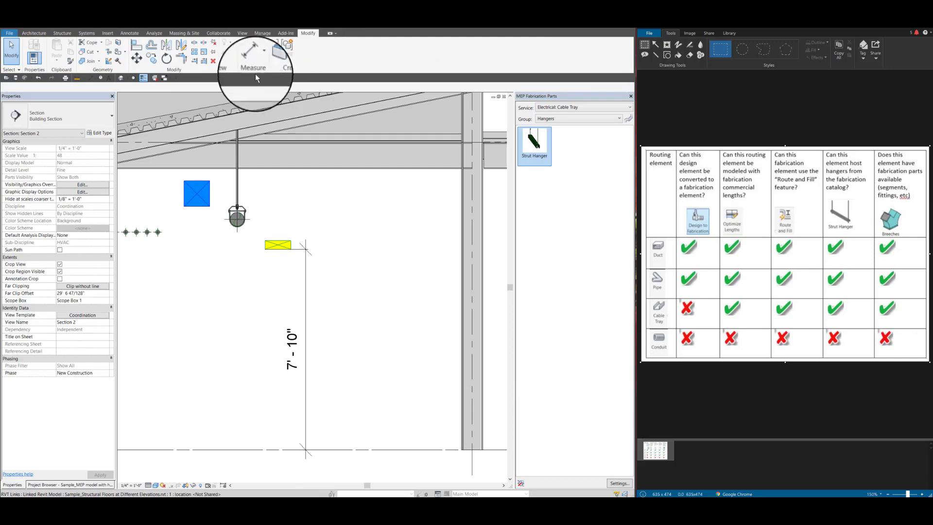
click(261, 45)
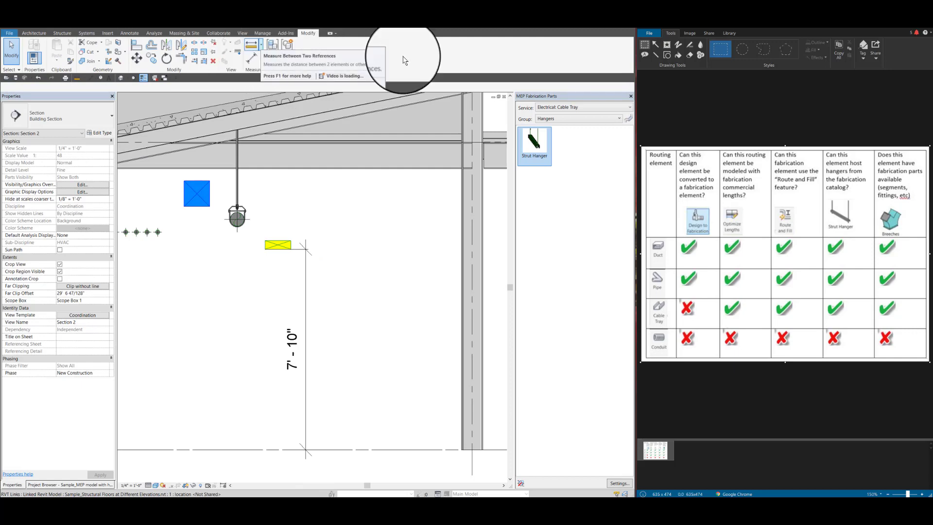
click(264, 61)
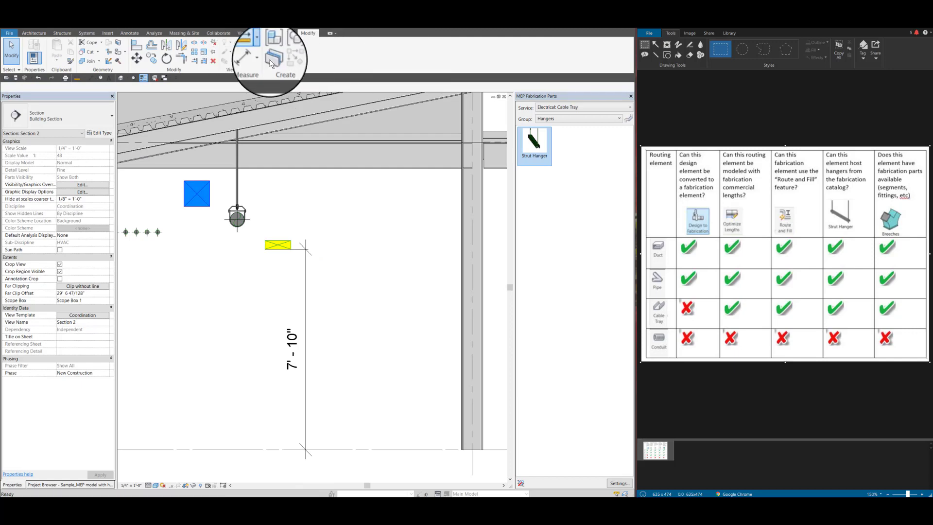
scroll(295, 253, up, 3)
scroll(294, 253, up, 2)
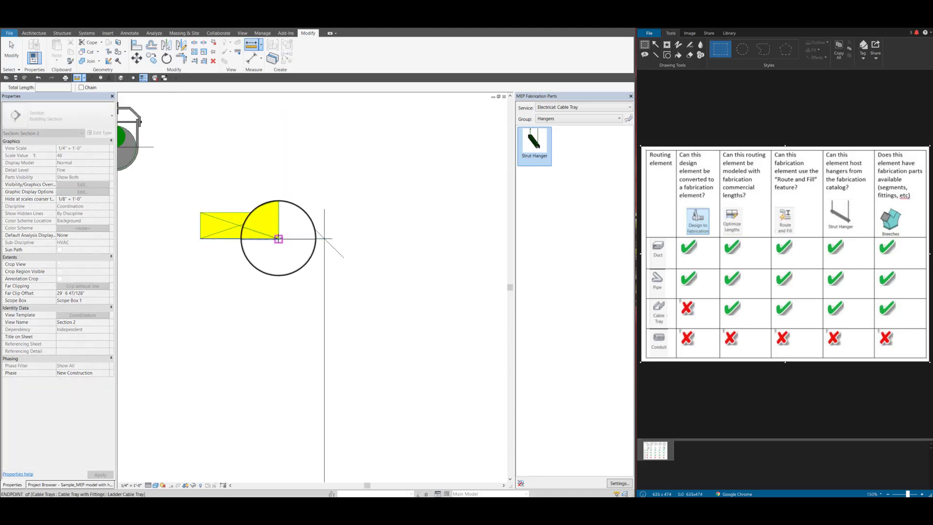
click(278, 238)
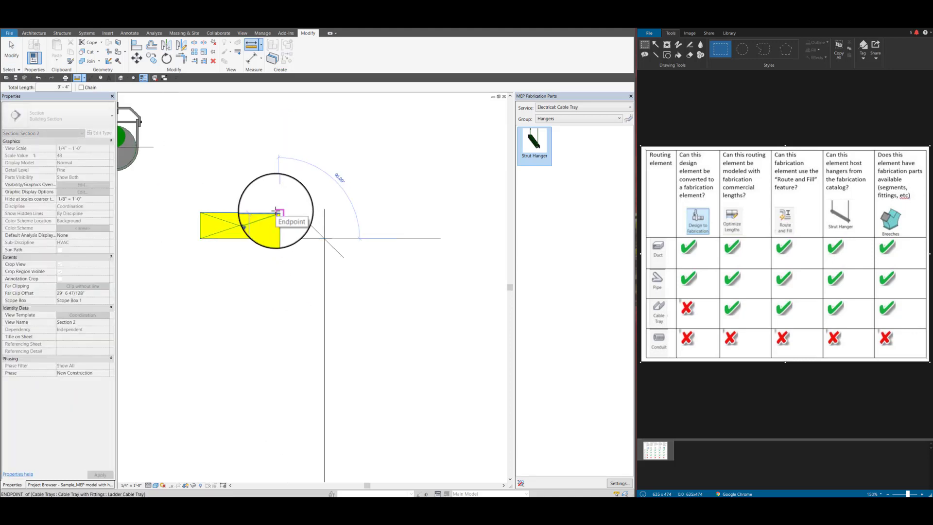
scroll(278, 213, up, 2)
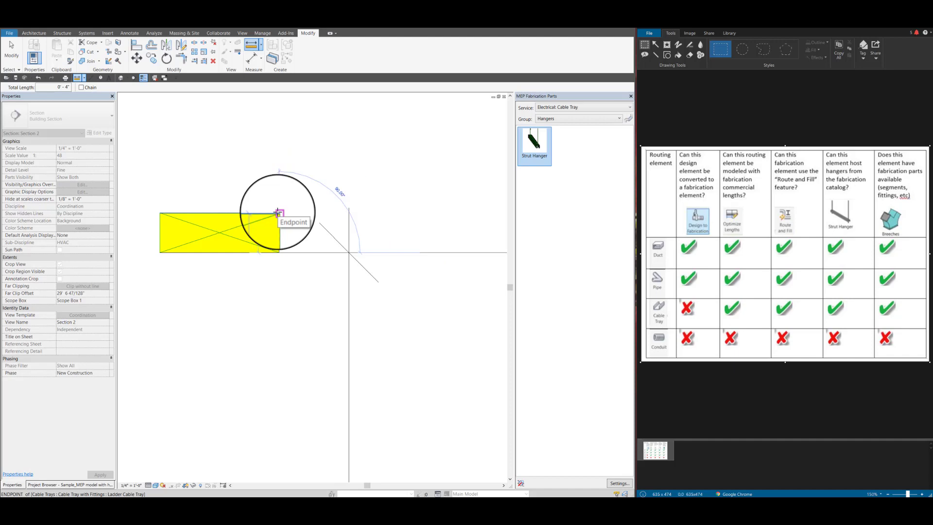
scroll(278, 213, down, 3)
scroll(277, 212, down, 3)
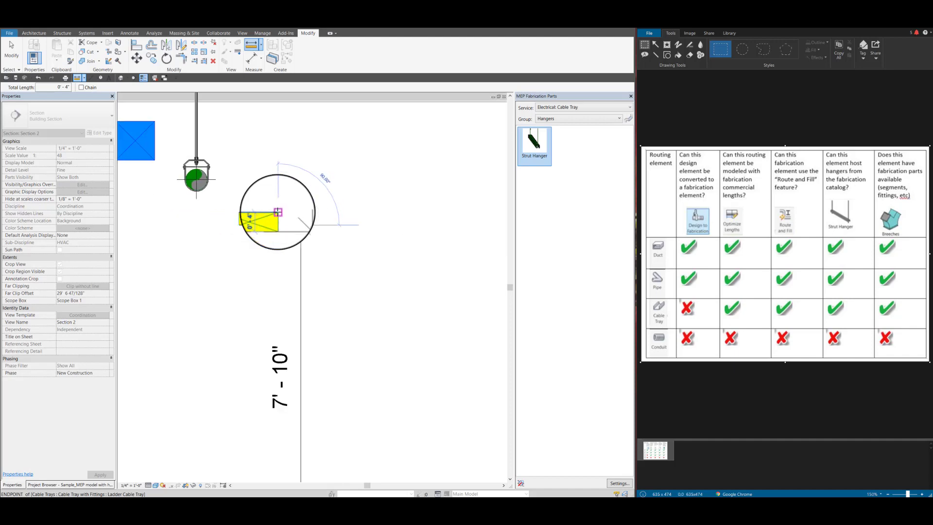
click(11, 51)
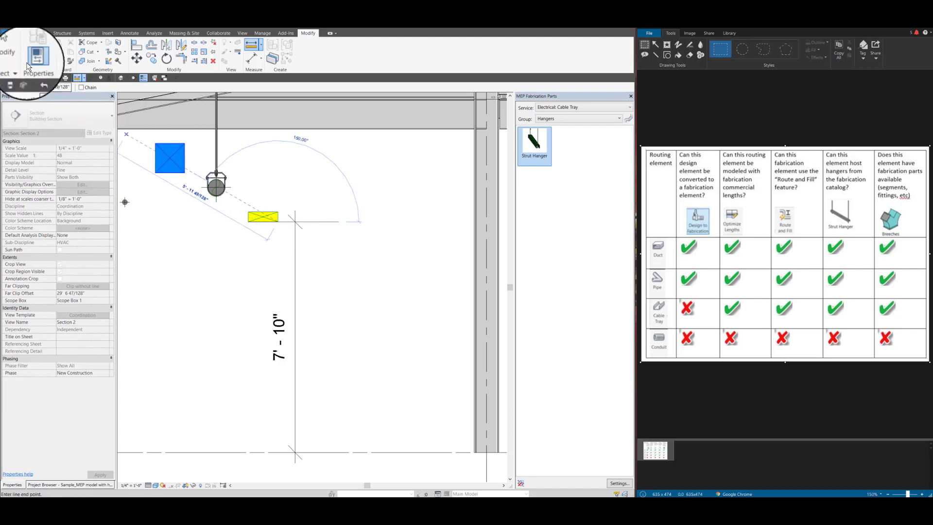
scroll(326, 231, down, 4)
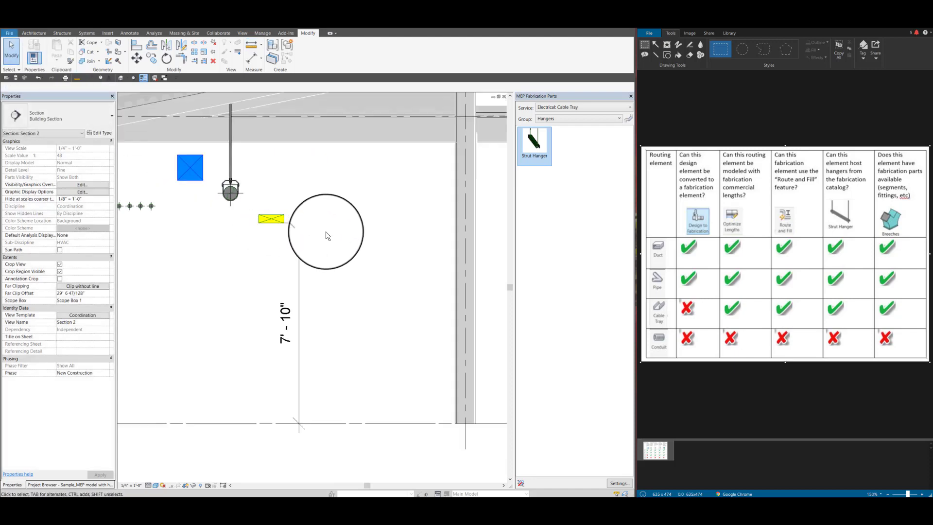
scroll(330, 255, down, 5)
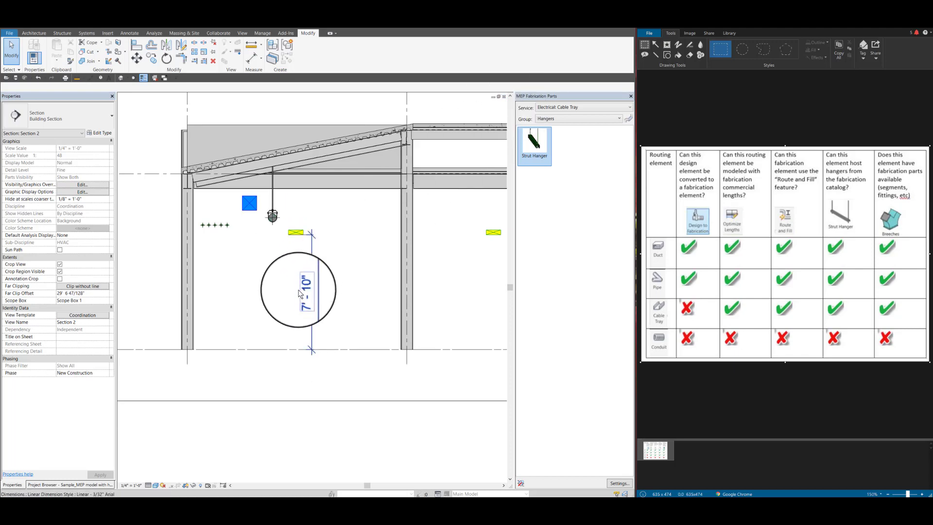
- Return to the Coordination View plan and place a strut hanger on the southern ladder cable tray at a 7' 10" offset from Level 1
click(504, 95)
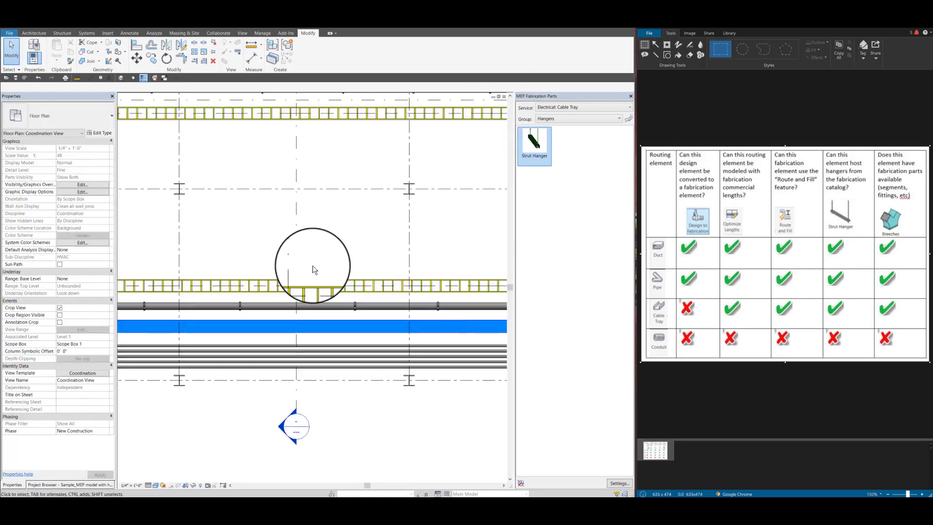
click(535, 143)
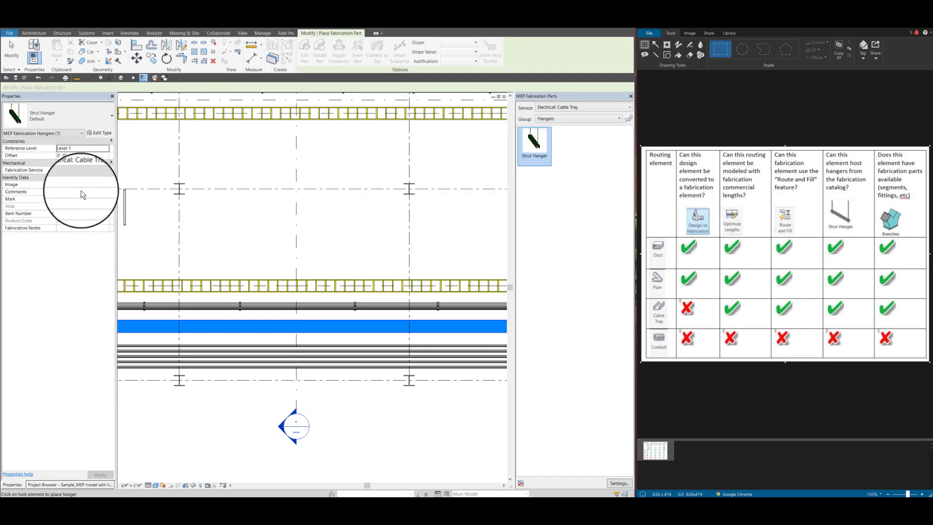
click(72, 156)
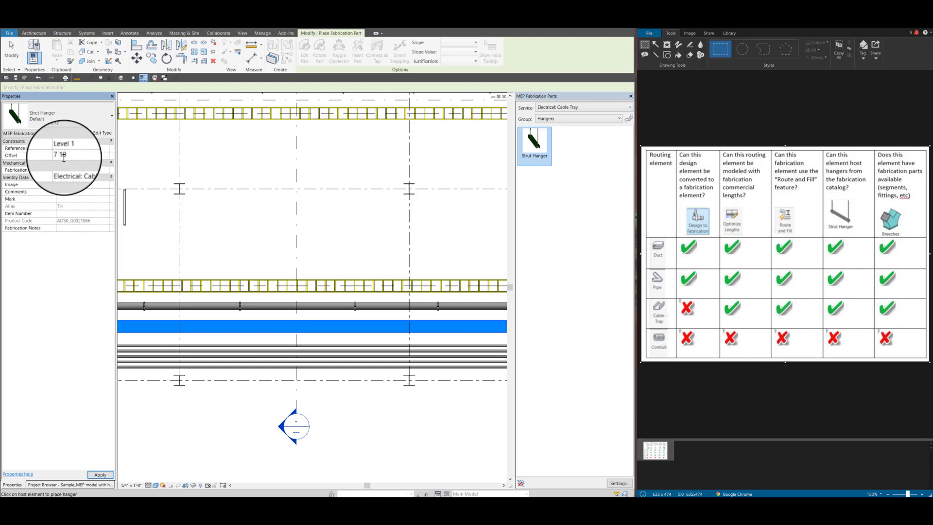
scroll(271, 283, up, 3)
click(271, 285)
key(Escape)
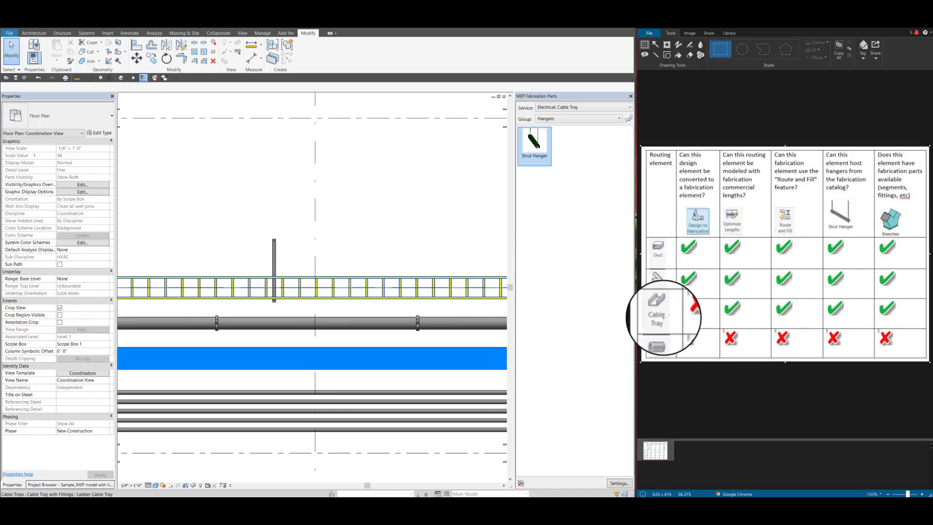
- Open Section 2 from the plan and examine the strut hanger's width, its fit under the cable tray and its rods' attachment to the structure
click(274, 260)
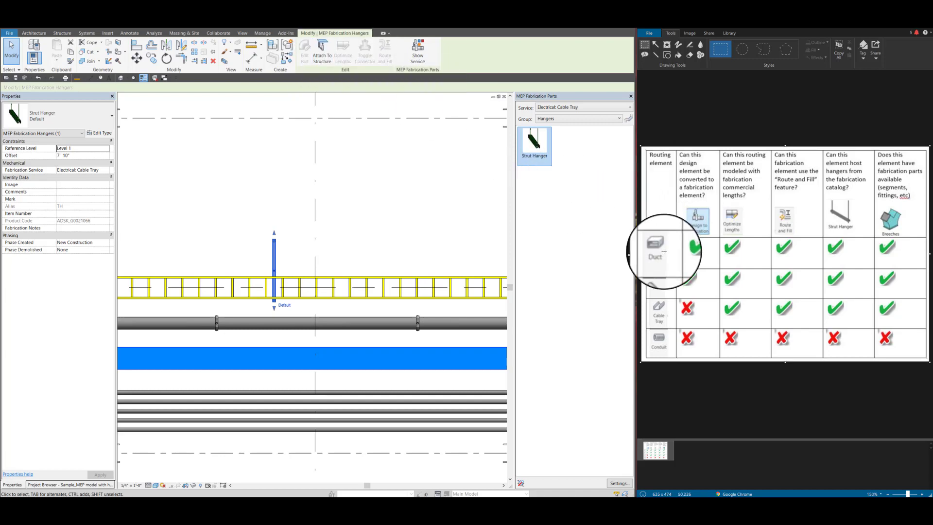
click(288, 260)
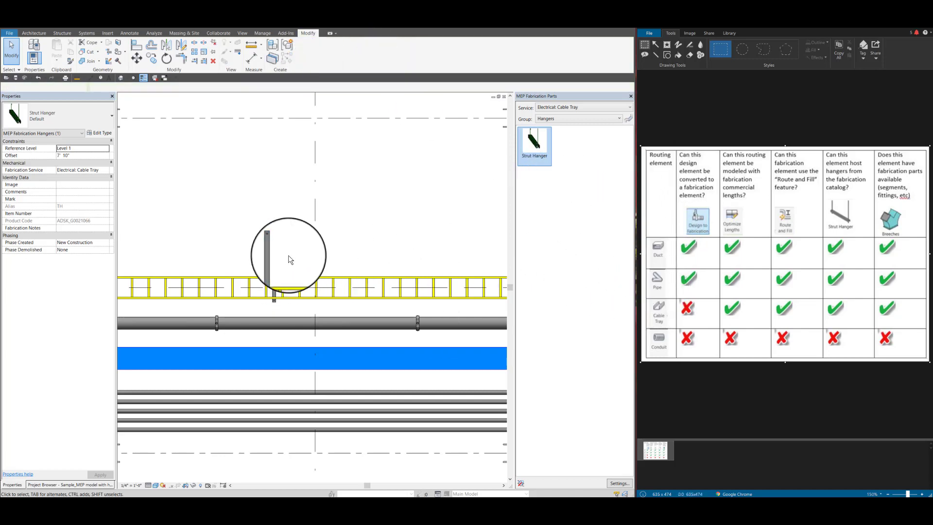
scroll(288, 257, down, 2)
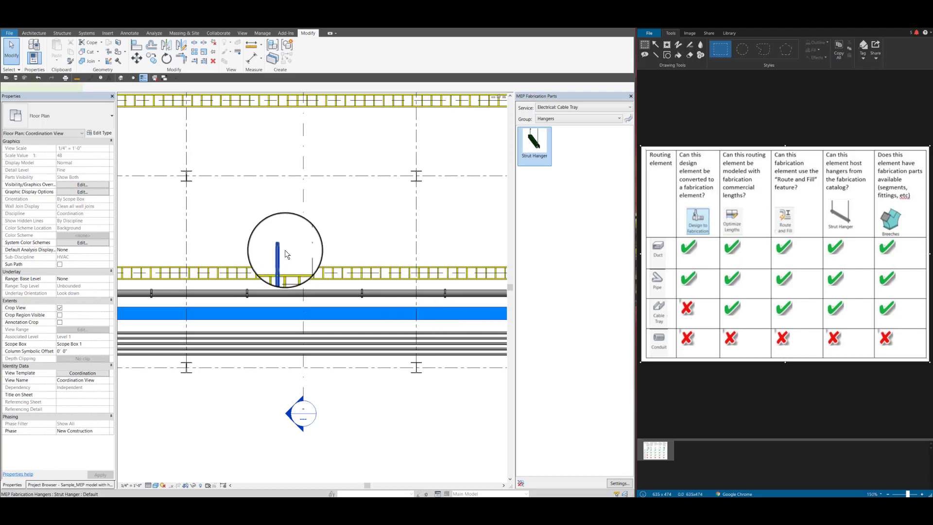
click(281, 253)
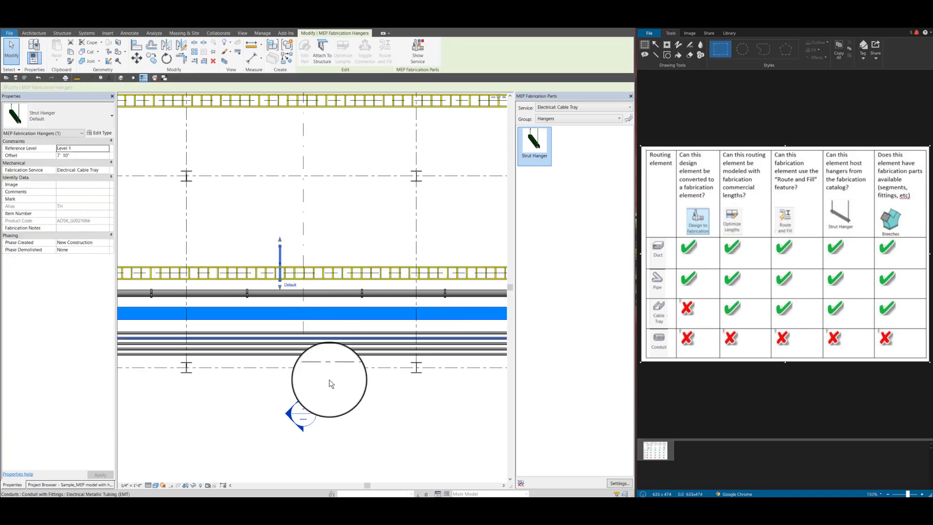
double_click(288, 415)
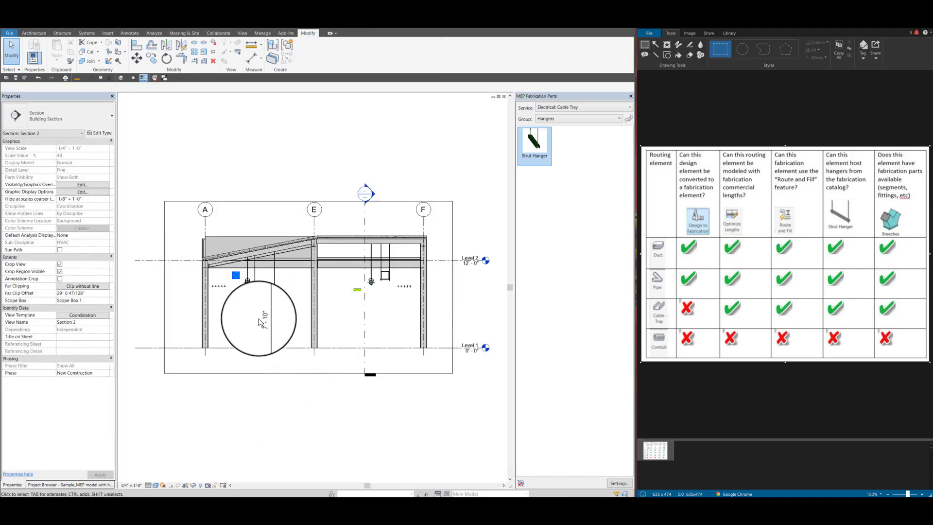
scroll(267, 291, up, 5)
scroll(268, 305, up, 2)
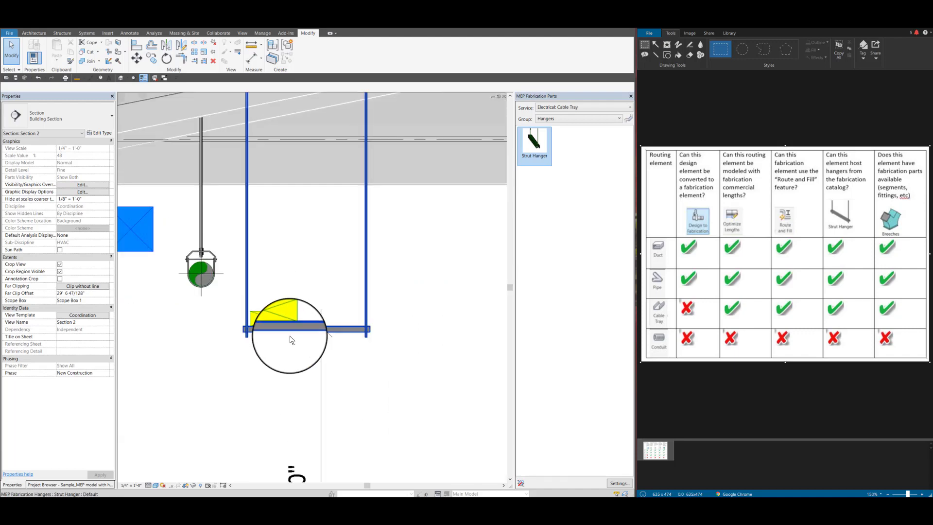
scroll(301, 333, down, 1)
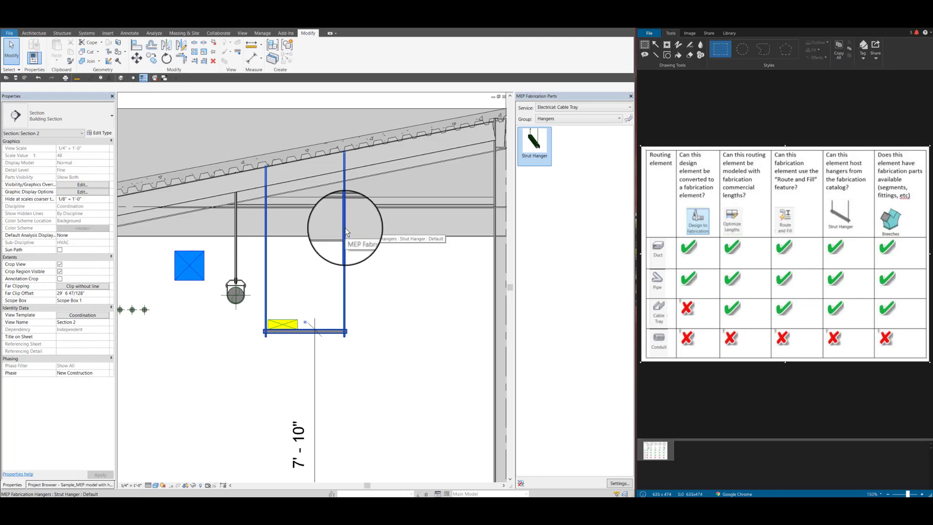
scroll(342, 216, down, 1)
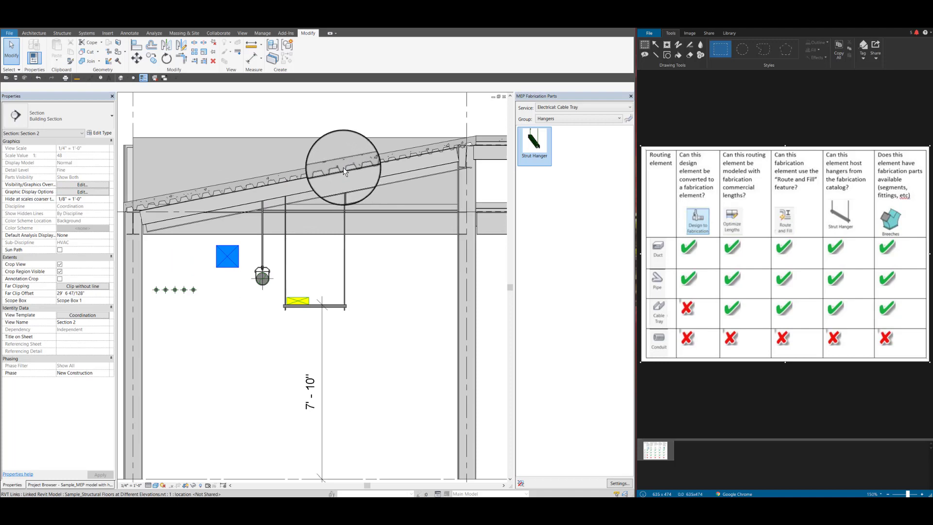
scroll(346, 253, up, 2)
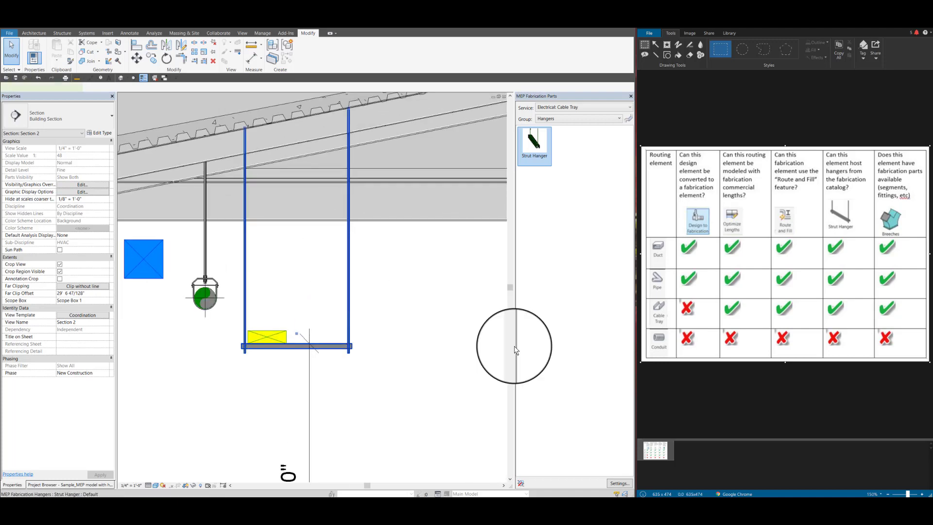
- Narrow the strut hanger in Section 2 by moving its rod nearest grid E to just beyond the cable tray's edge
click(350, 276)
scroll(350, 263, down, 1)
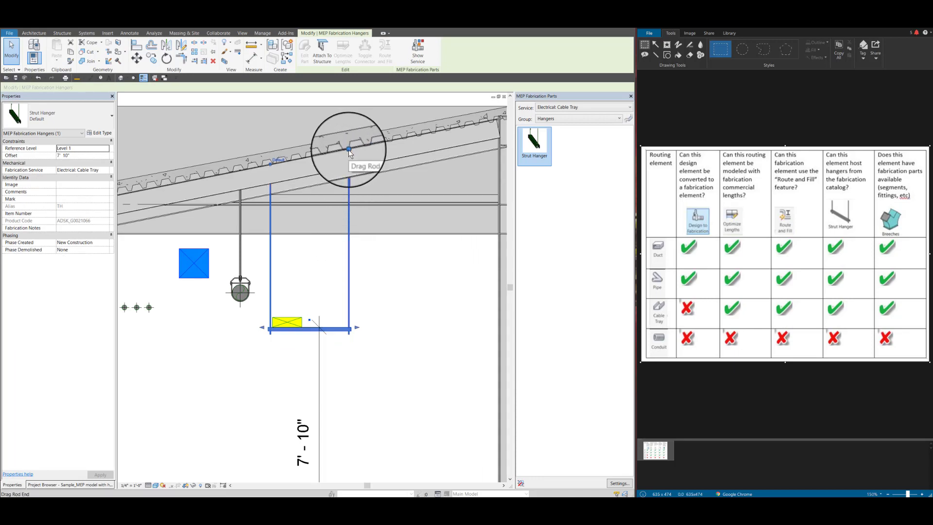
drag(348, 148, 305, 148)
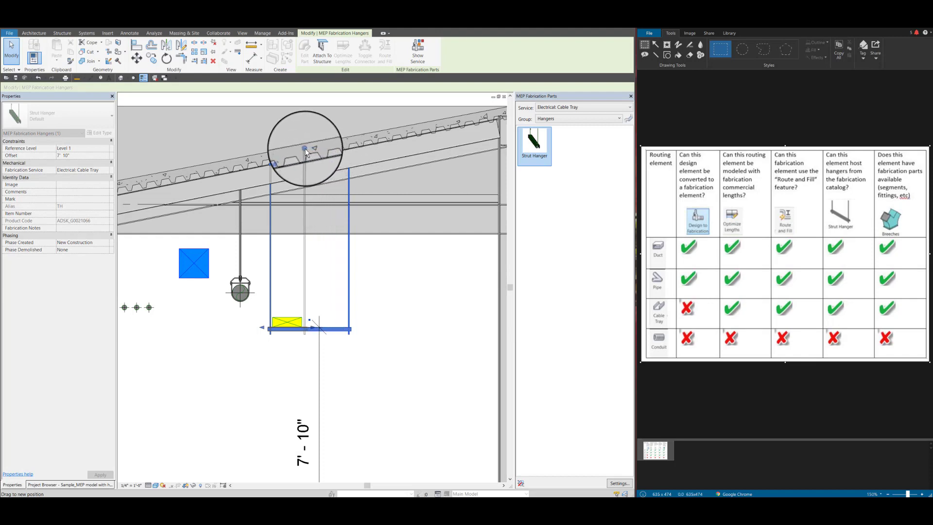
click(352, 280)
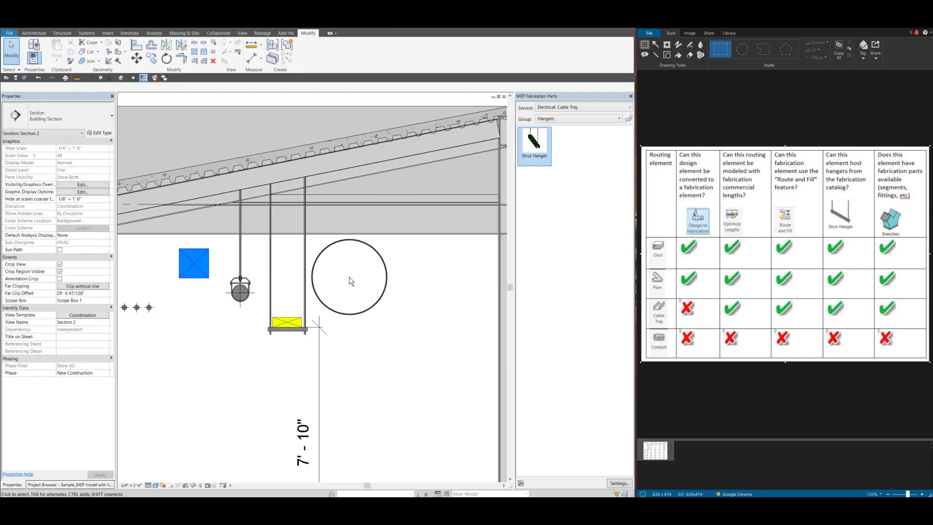
scroll(352, 280, down, 3)
scroll(304, 316, down, 1)
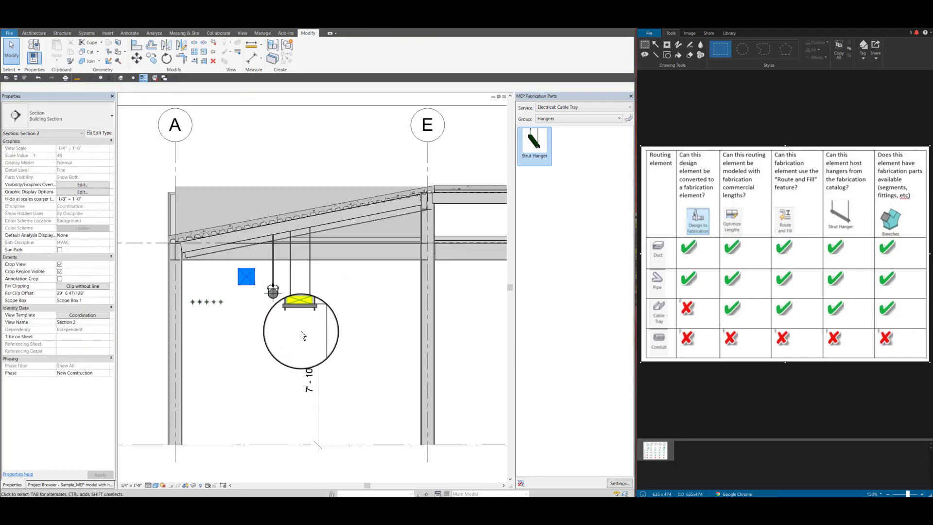
scroll(302, 310, up, 2)
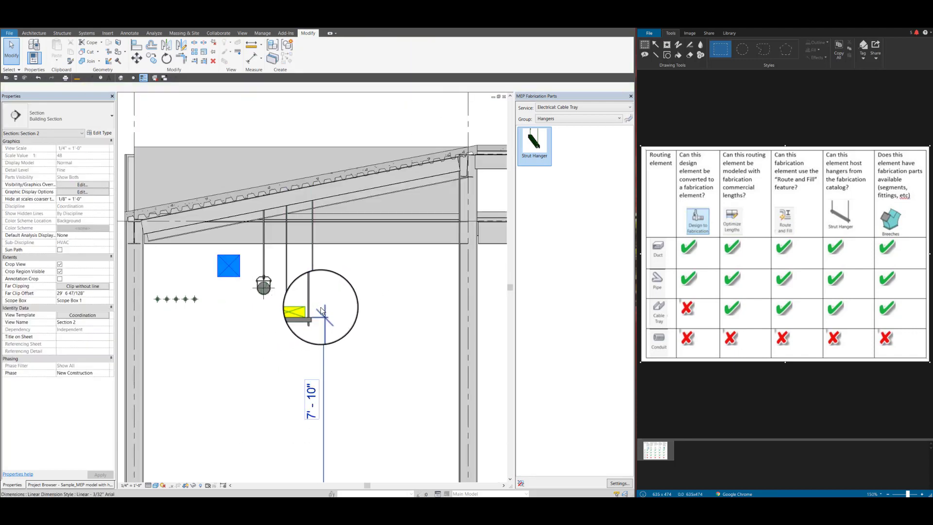
scroll(320, 307, down, 1)
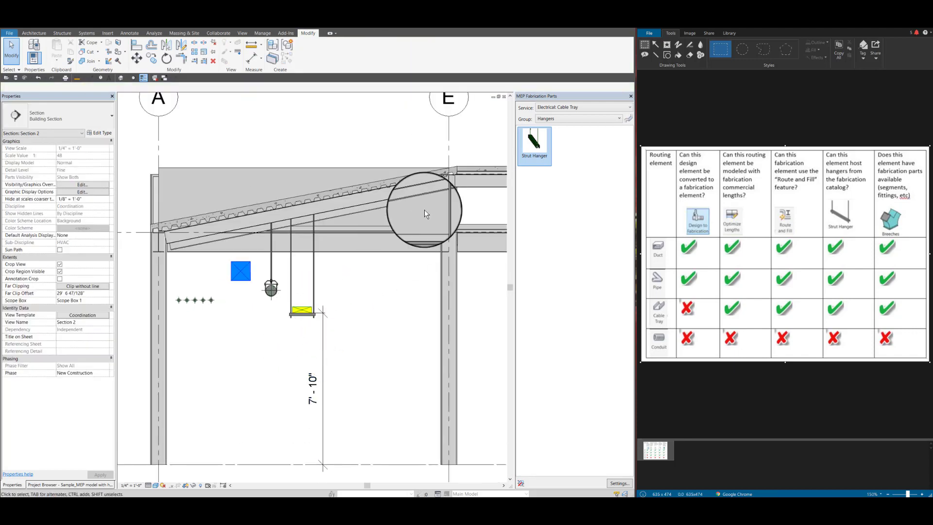
- Return to the Coordination View plan and copy the southern cable tray's strut hanger twice westward along the tray at 5' spacing
click(504, 96)
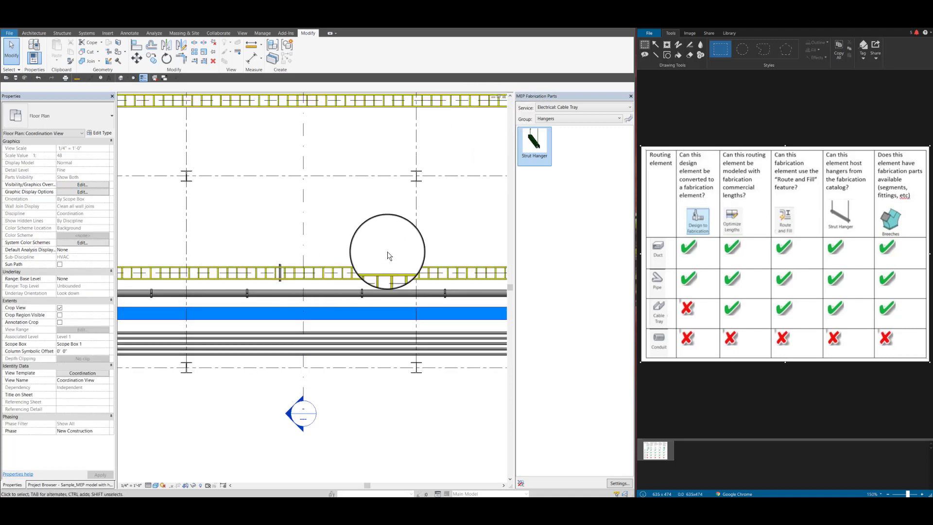
scroll(385, 253, down, 2)
scroll(321, 246, up, 3)
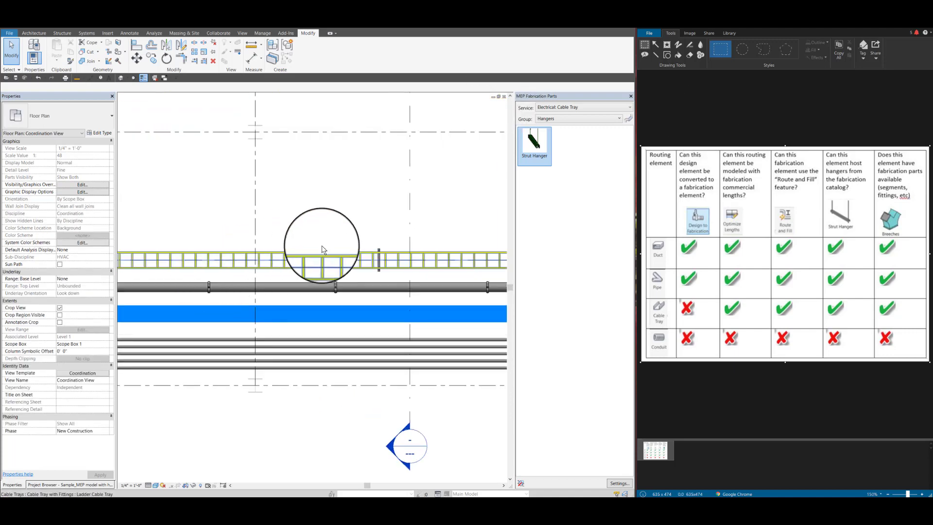
click(380, 247)
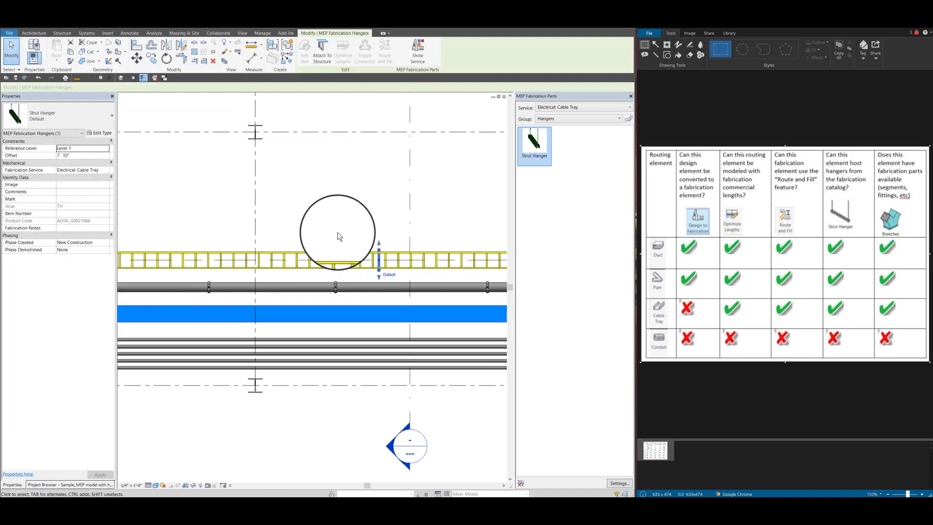
scroll(354, 237, down, 1)
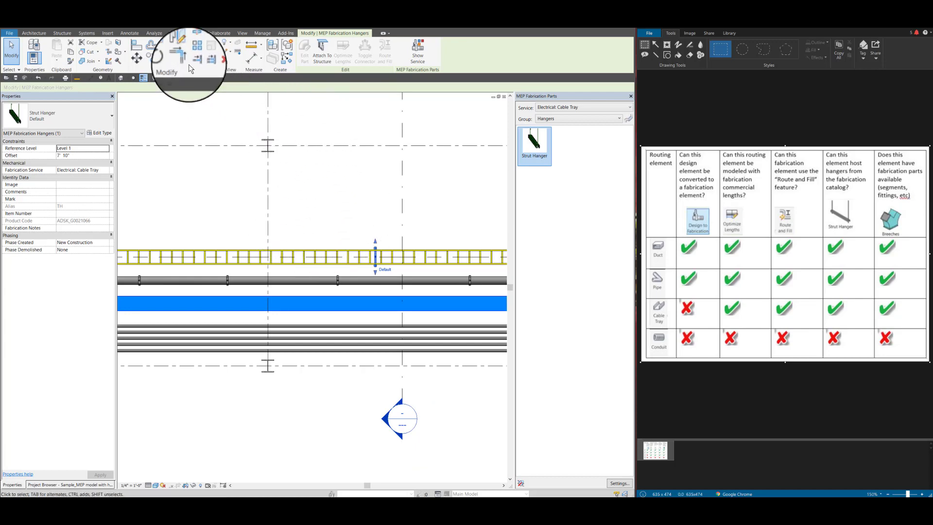
click(155, 56)
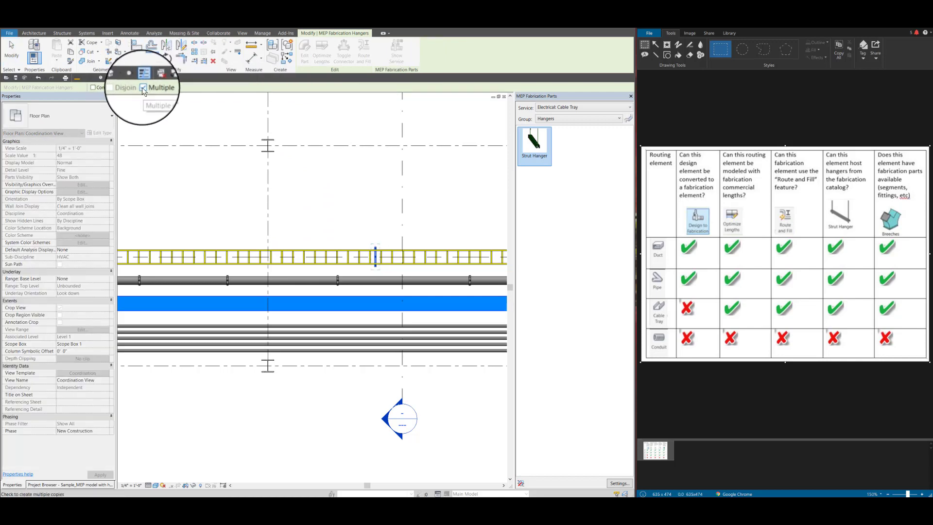
click(374, 234)
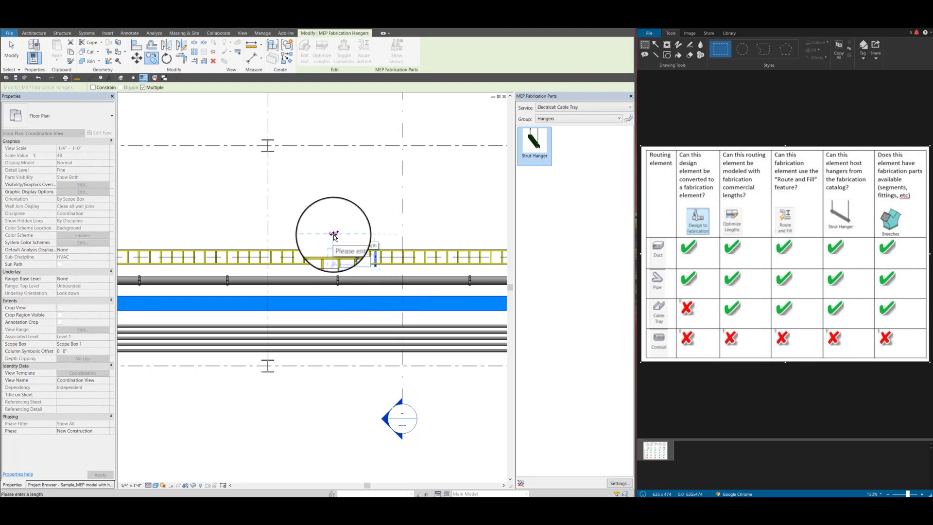
click(302, 235)
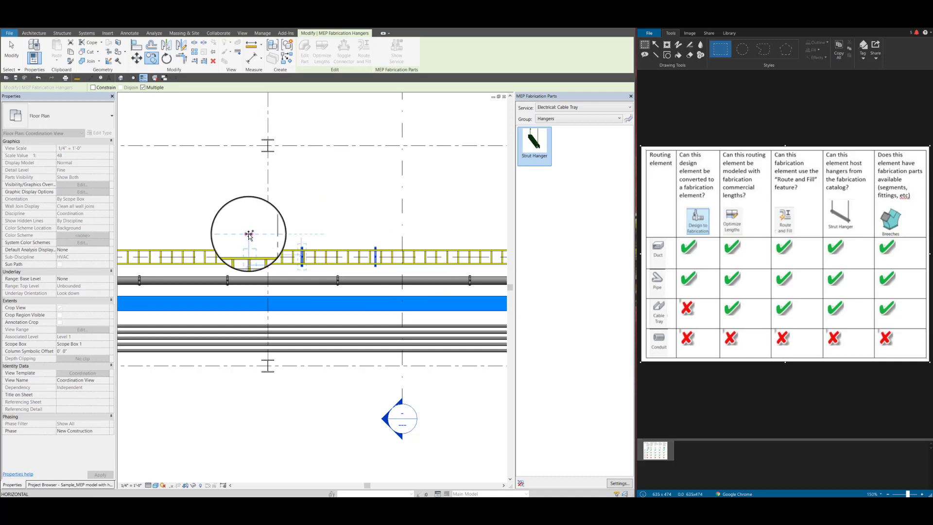
click(228, 235)
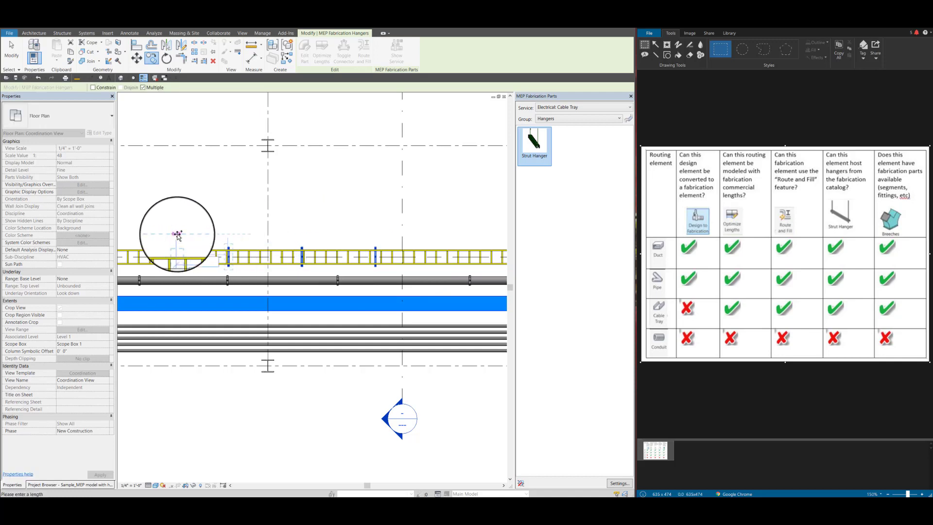
- Place three more copies of the strut hanger eastward along the southern cable tray at 5' spacing, ending the multiple copy
scroll(178, 235, down, 5)
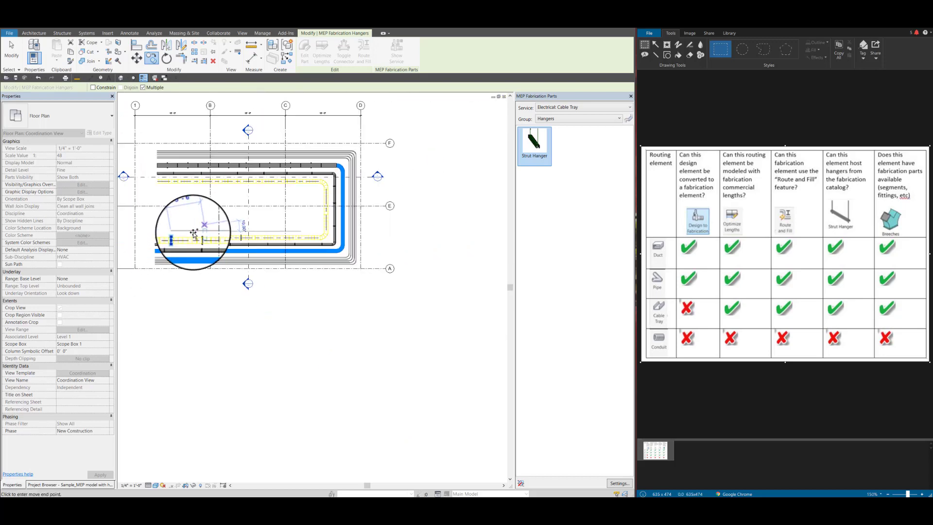
scroll(187, 223, up, 3)
scroll(299, 226, up, 2)
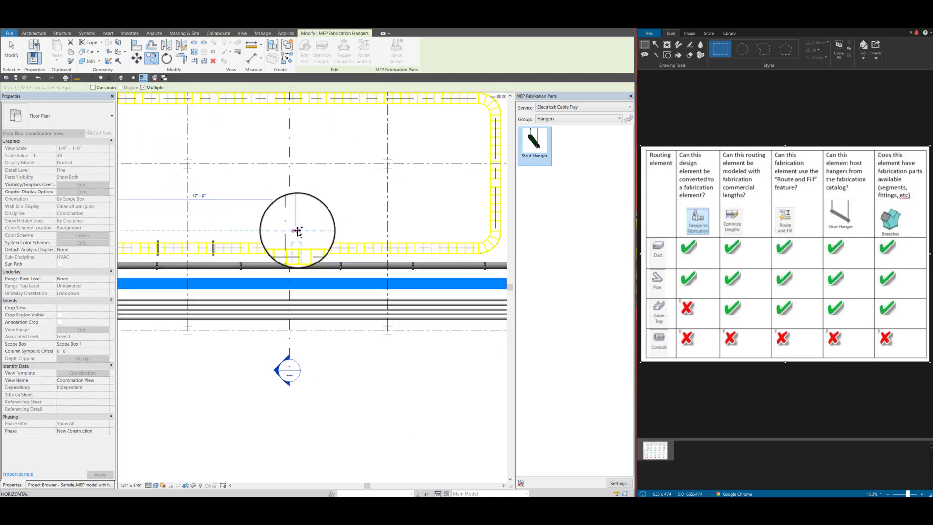
click(298, 231)
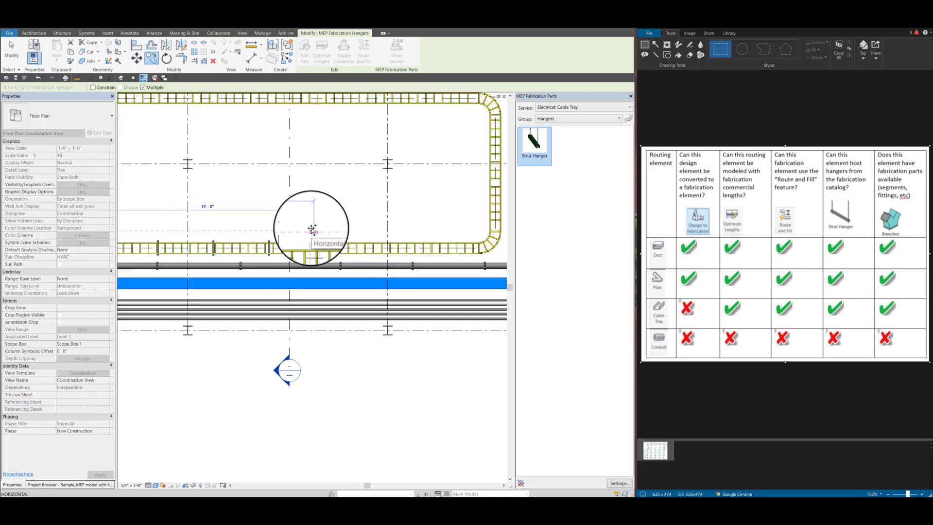
key(Return)
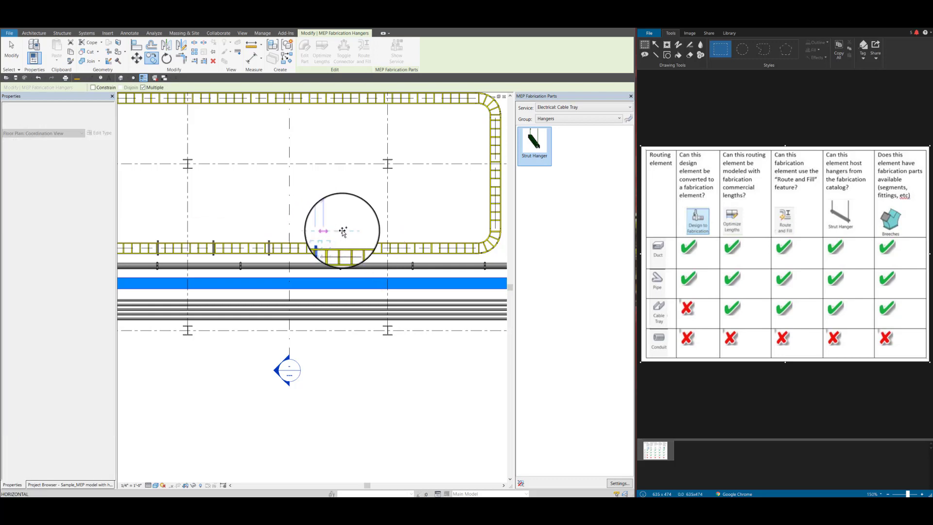
text(5)
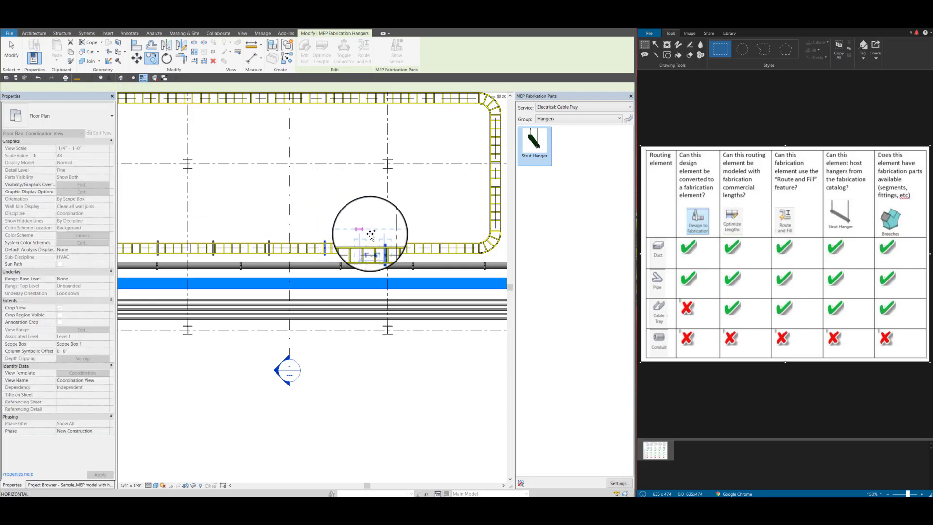
key(Return)
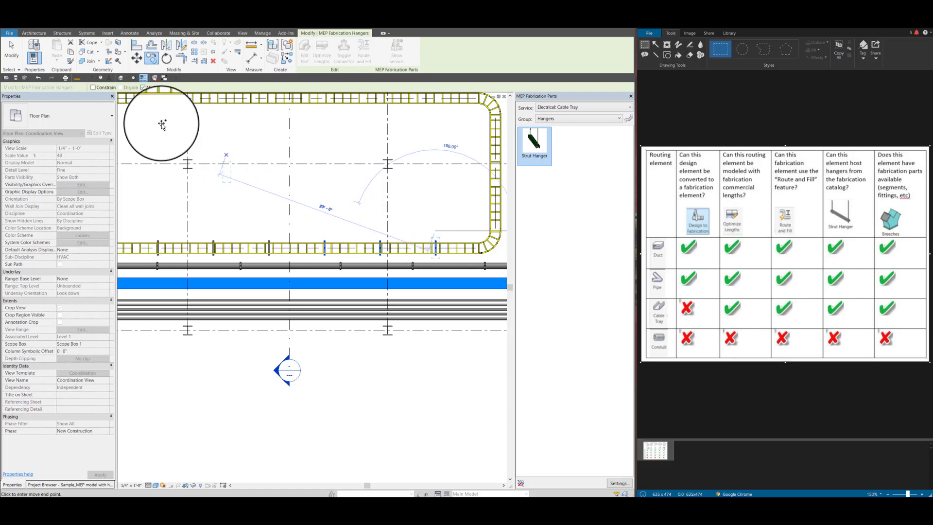
click(11, 50)
- Move the Section 1 line south to run beside the southern ladder cable tray
scroll(389, 294, down, 4)
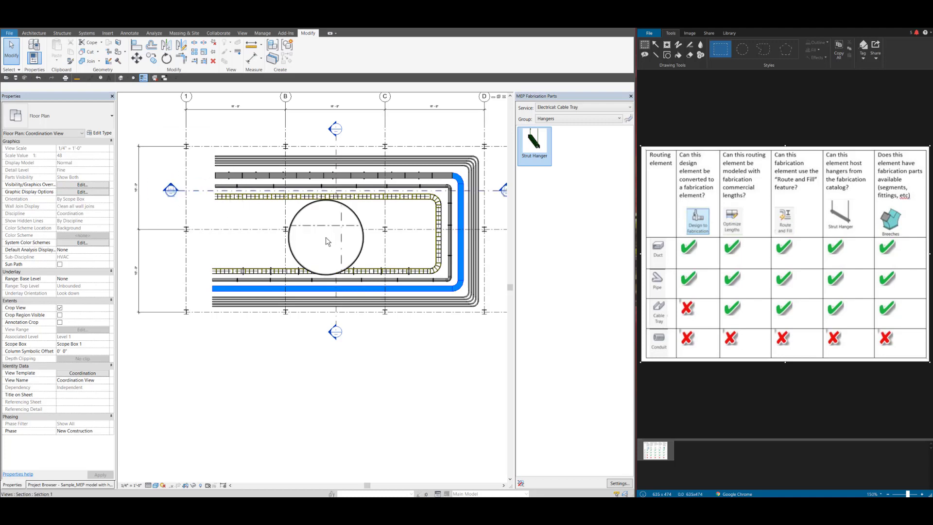
click(187, 192)
drag(202, 214, 205, 278)
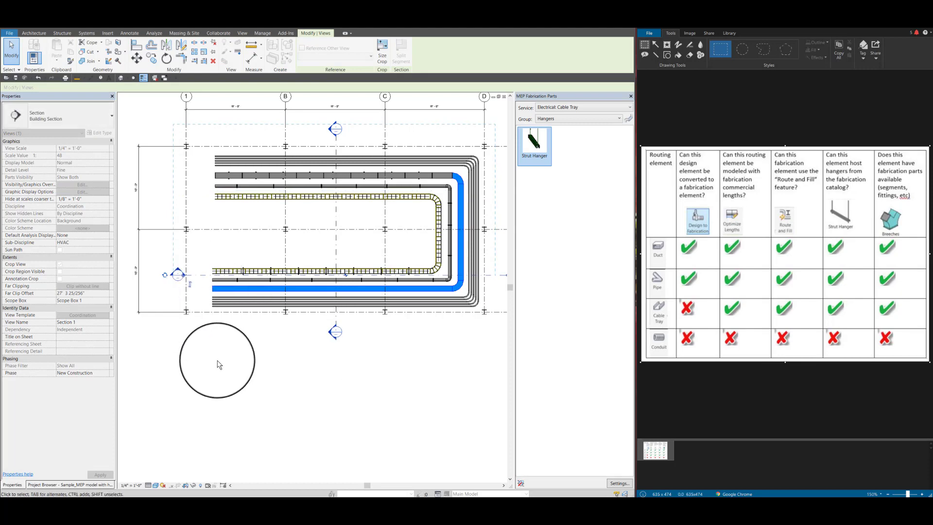
scroll(217, 365, down, 2)
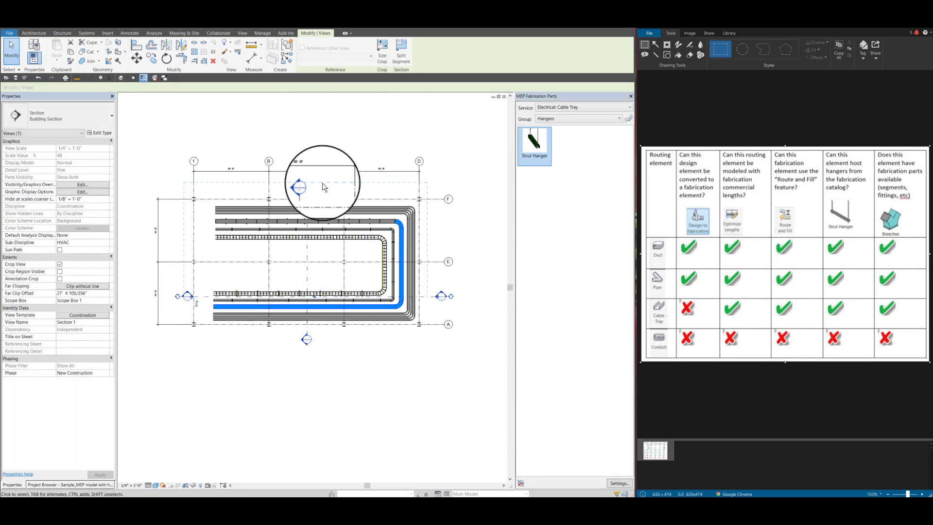
scroll(194, 306, up, 2)
click(185, 361)
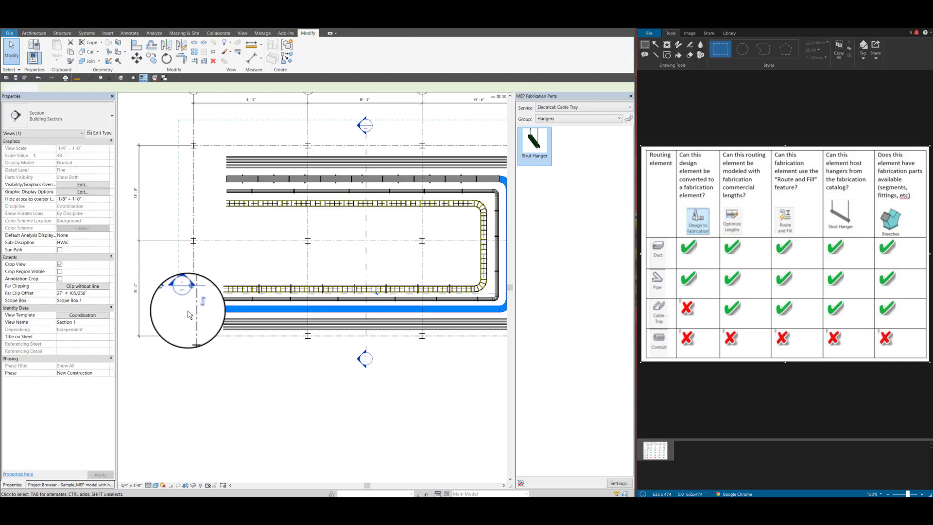
- Open Section 1 and examine how the copied strut hangers' rods meet the sloped and flat roof structure around grids B and C
double_click(185, 287)
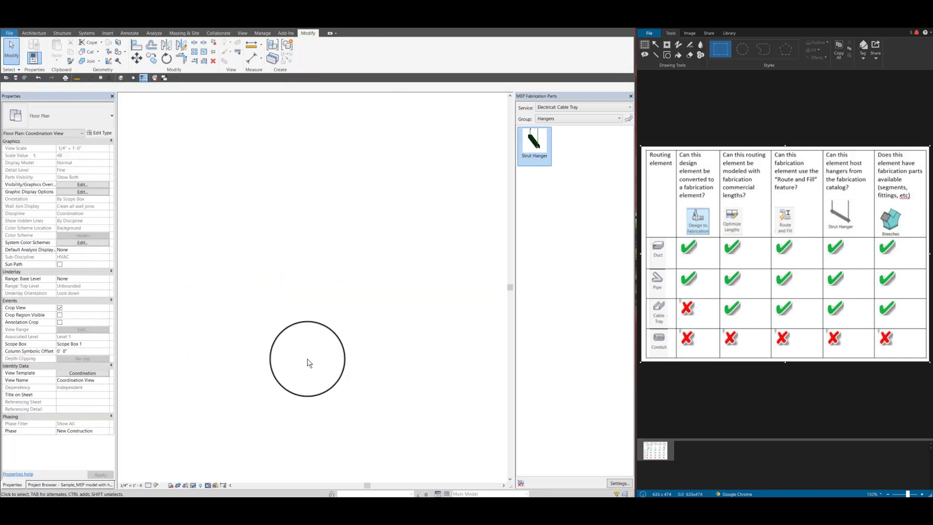
scroll(219, 321, up, 4)
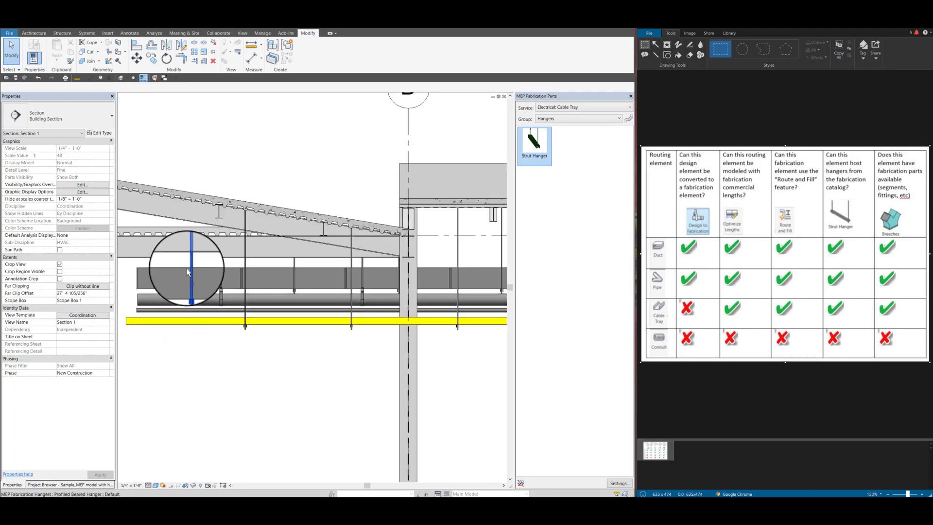
scroll(214, 301, down, 3)
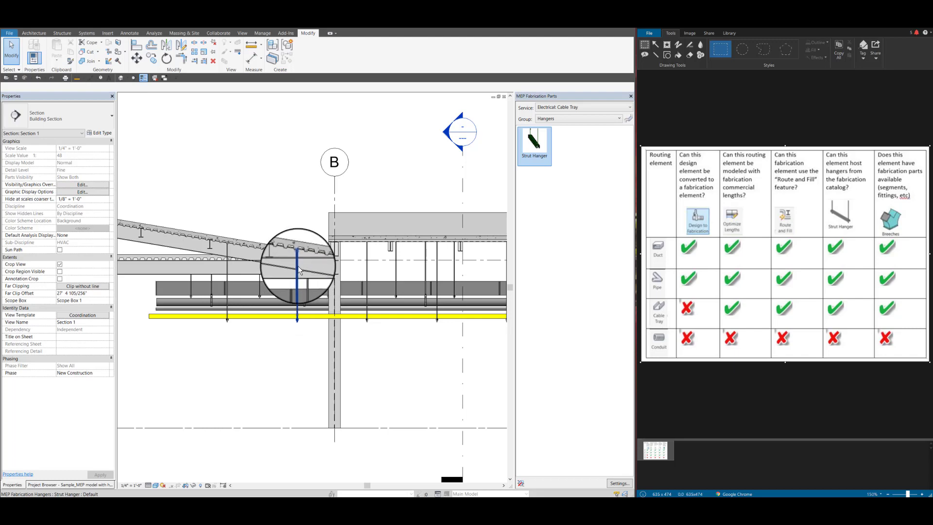
scroll(296, 261, up, 1)
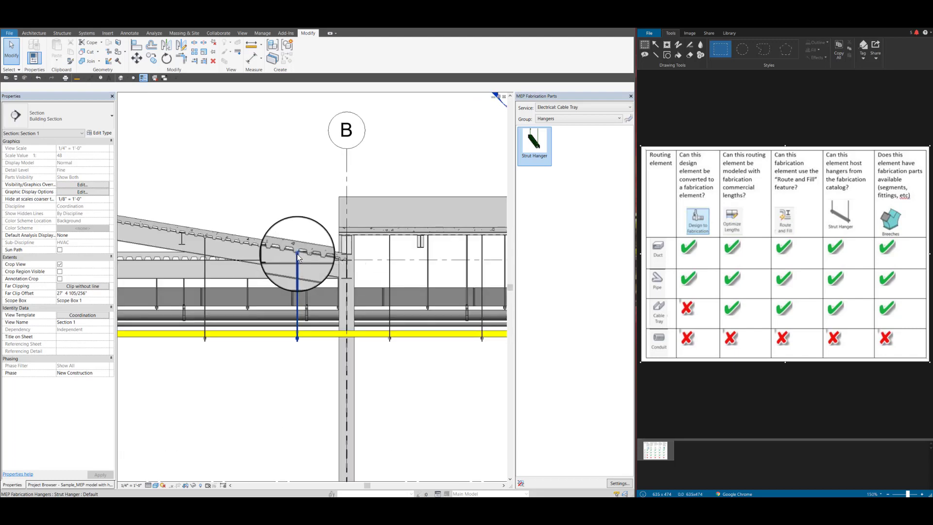
scroll(206, 289, down, 3)
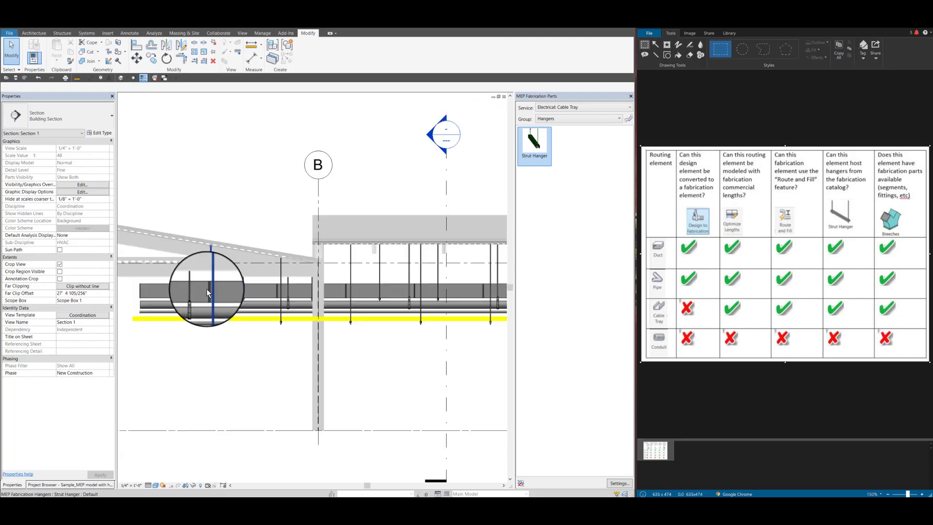
scroll(301, 296, down, 2)
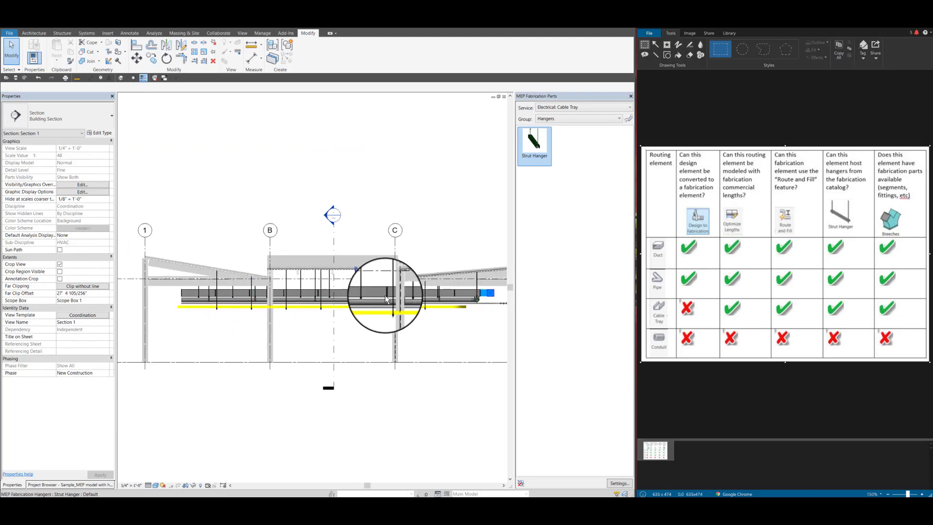
scroll(409, 290, up, 2)
scroll(298, 290, up, 2)
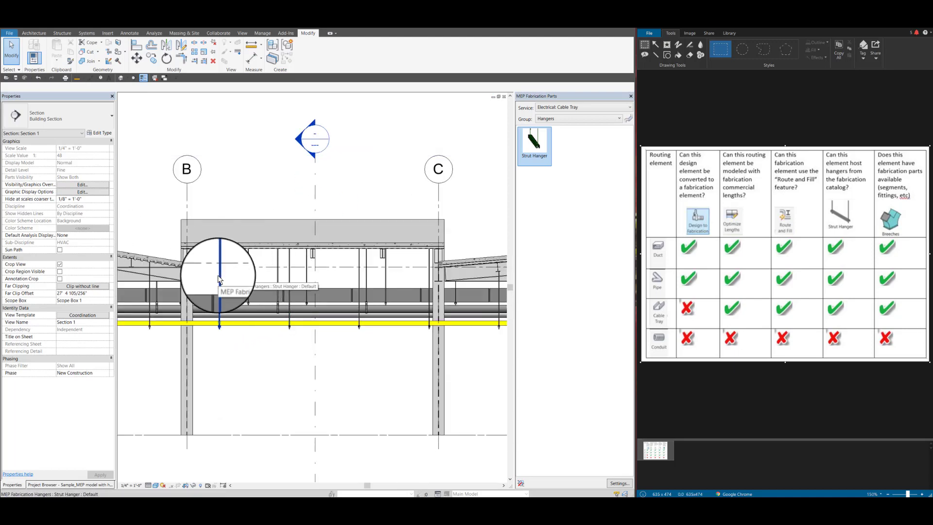
- Display the Channel parts of the Electrical: Cable Tray service and examine the ladder cable tray run in Section 1
click(542, 141)
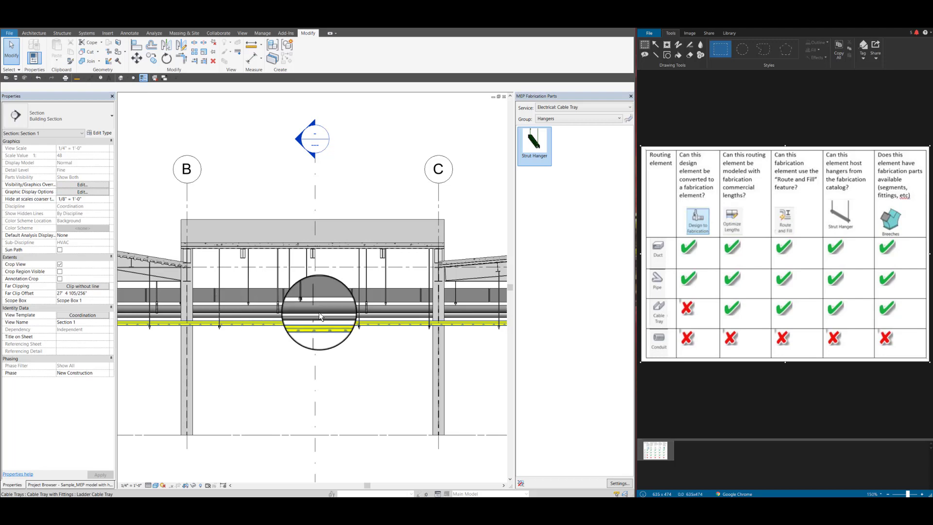
click(620, 119)
click(552, 127)
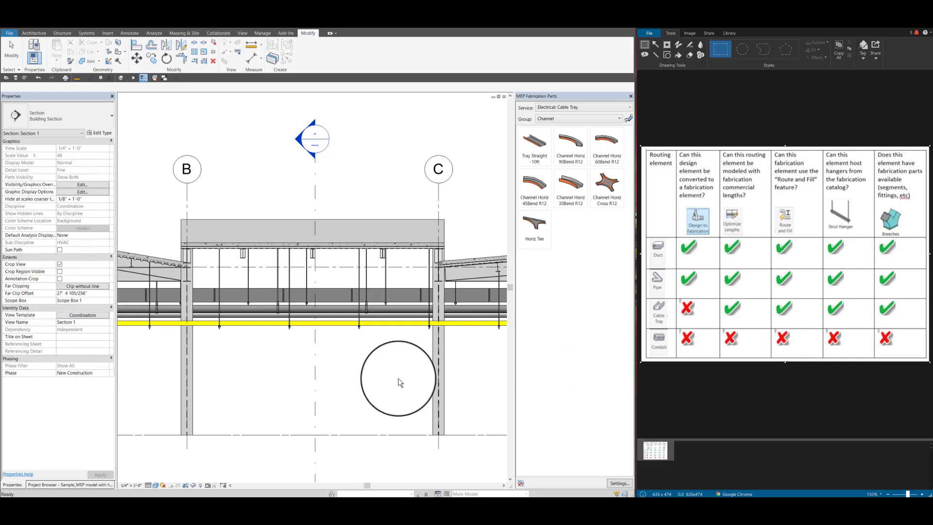
scroll(343, 379, down, 2)
scroll(328, 367, down, 2)
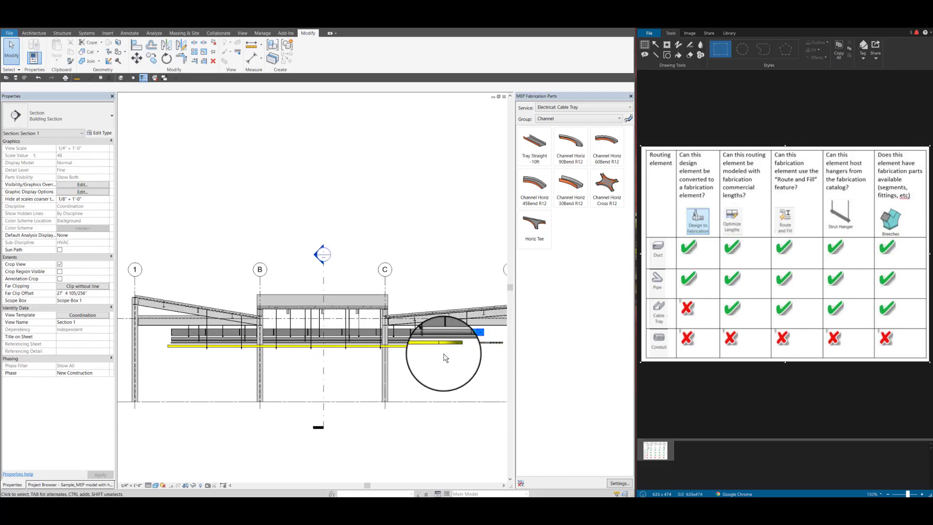
scroll(442, 358, up, 2)
scroll(395, 350, down, 2)
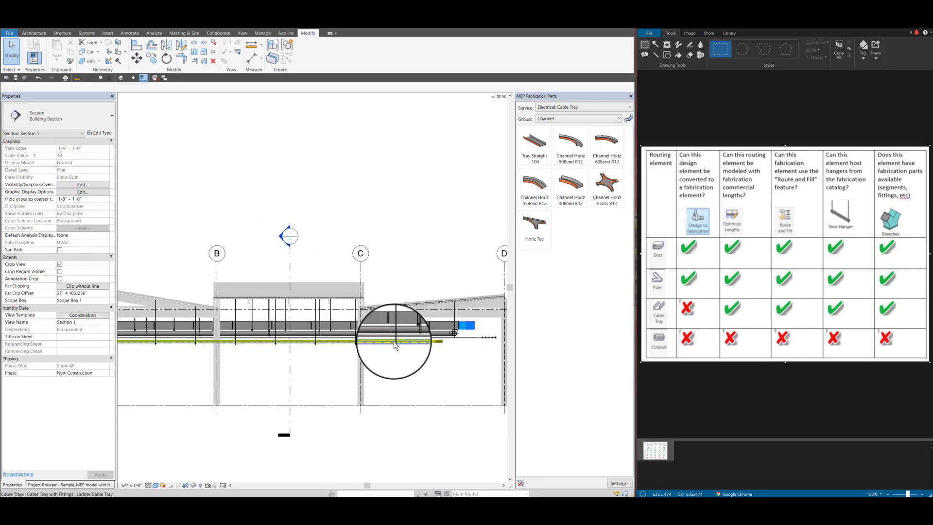
scroll(420, 354, up, 1)
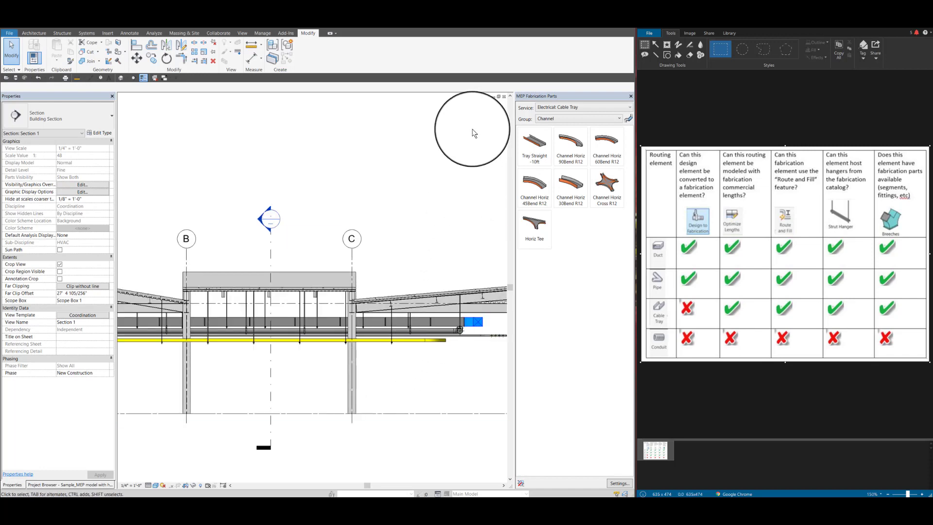
- Return to the Coordination View plan and review the loaded and unloaded fabrication services in the Fabrication Settings
click(504, 99)
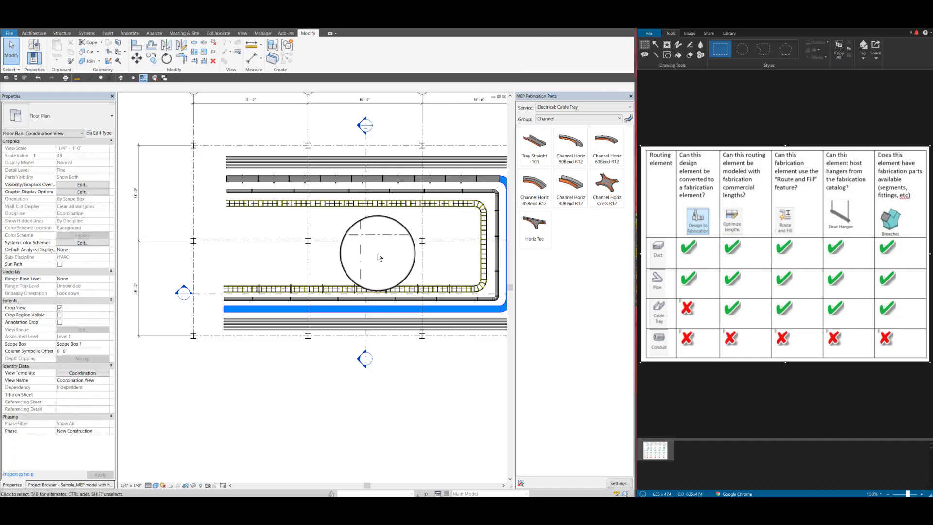
scroll(246, 343, down, 2)
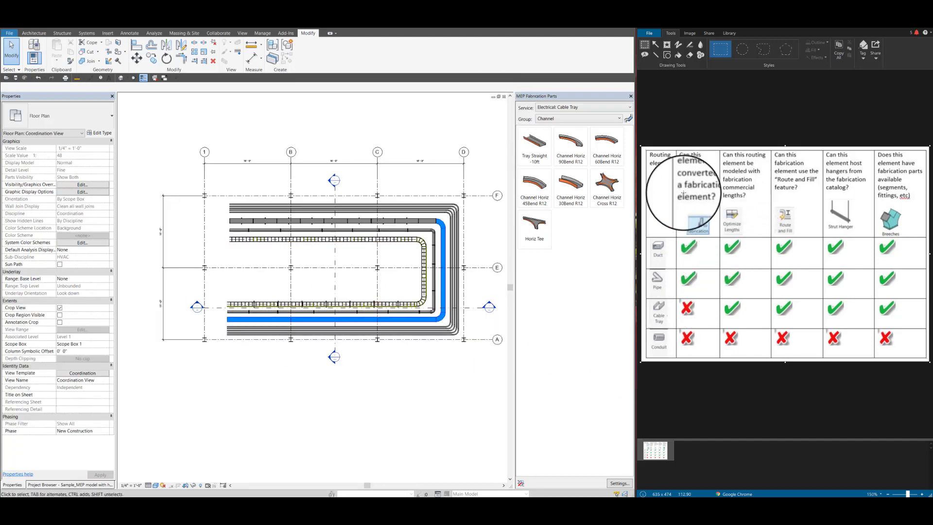
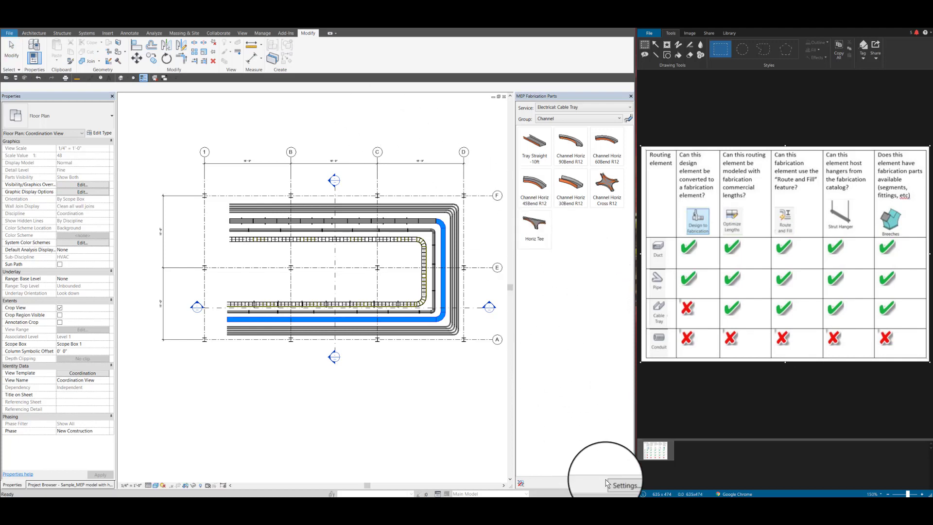
click(620, 483)
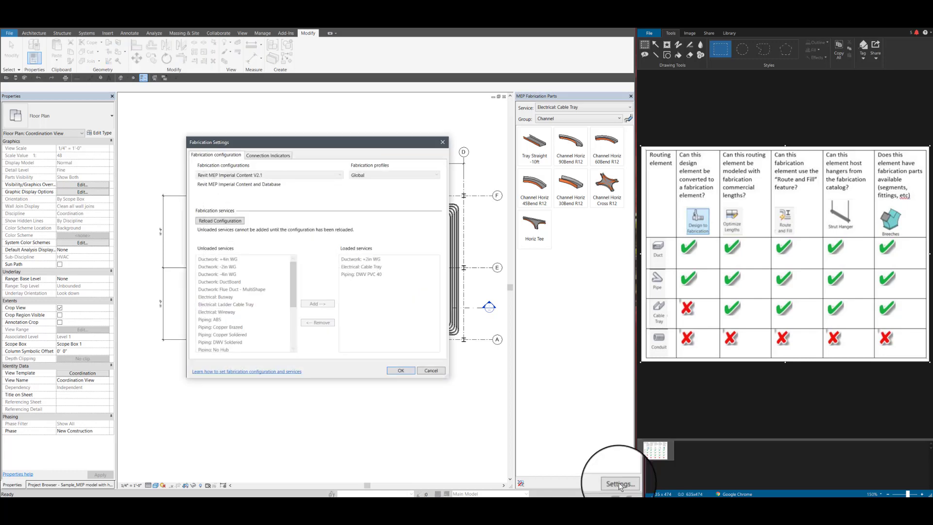
click(212, 220)
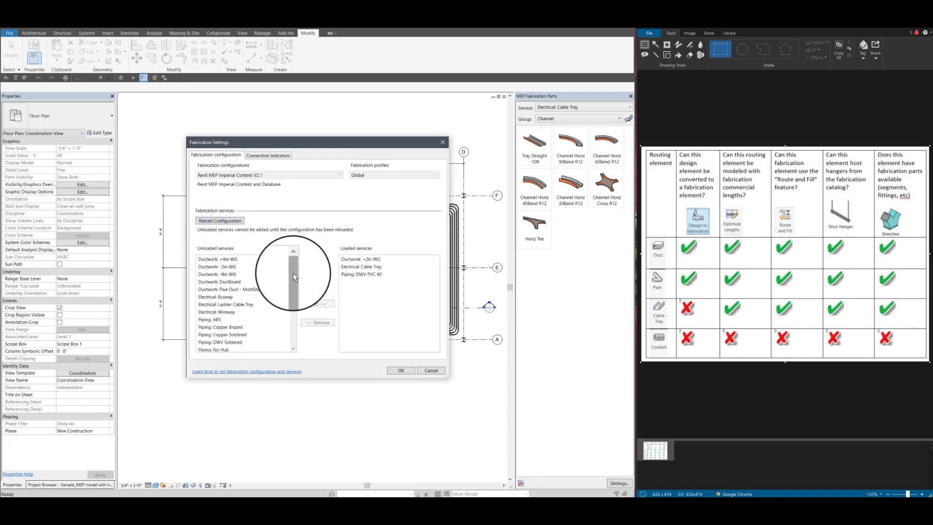
mouse_move(294, 277)
mouse_down()
mouse_move(292, 329)
mouse_move(293, 268)
mouse_up()
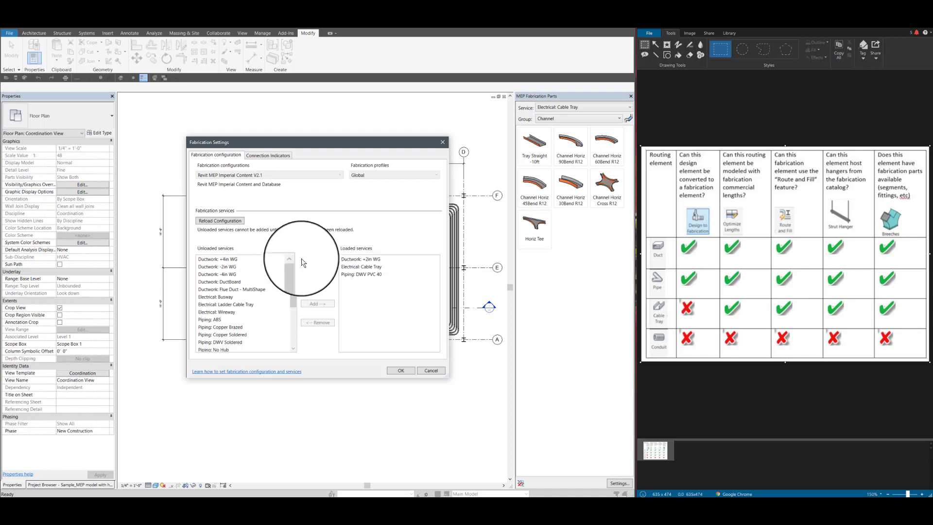
click(406, 372)
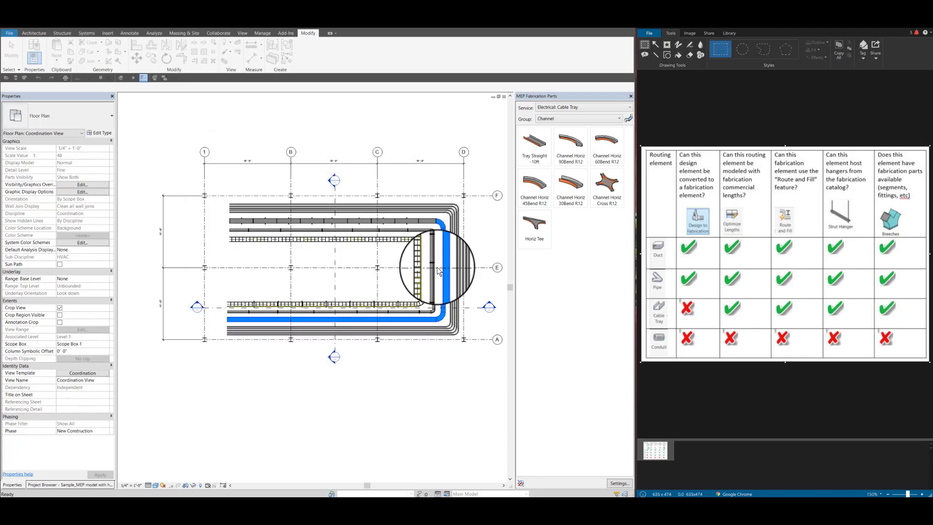
- Display the Hangers parts of the Electrical: Cable Tray fabrication service
scroll(480, 253, up, 1)
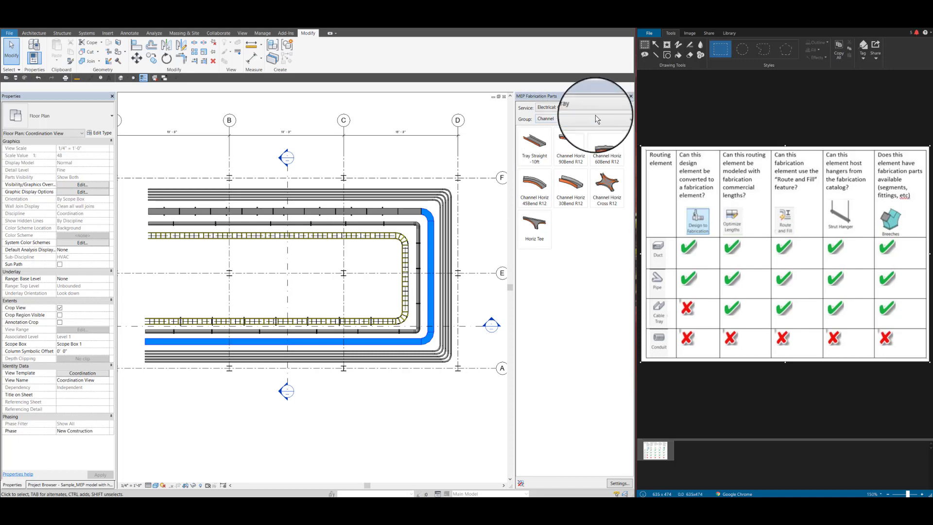
click(619, 120)
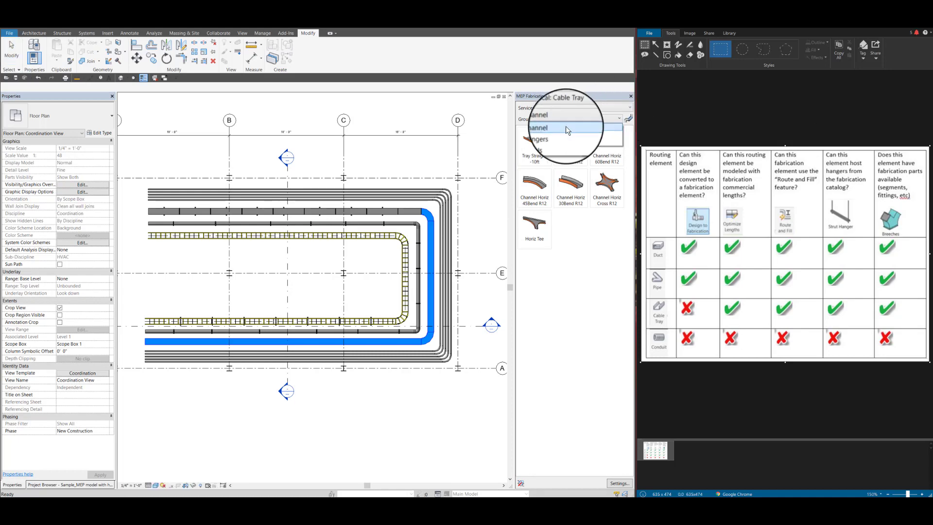
click(546, 134)
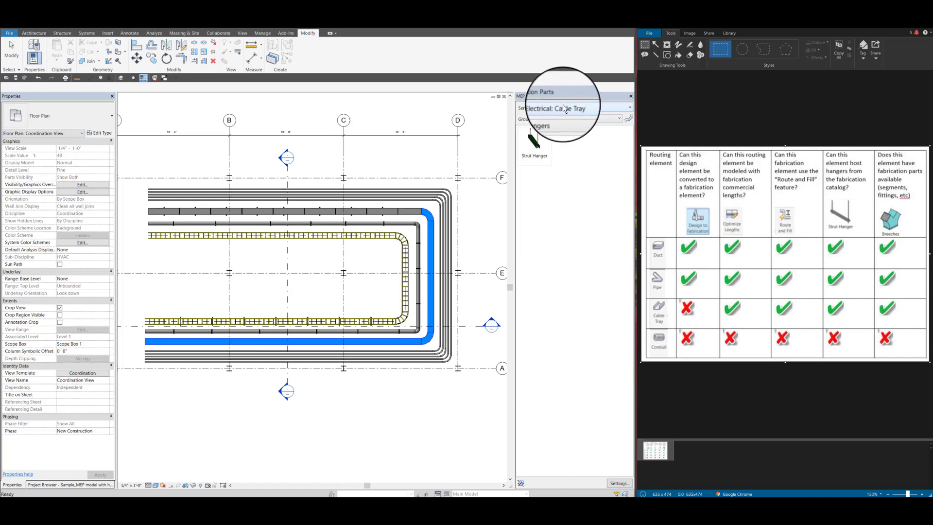
click(538, 151)
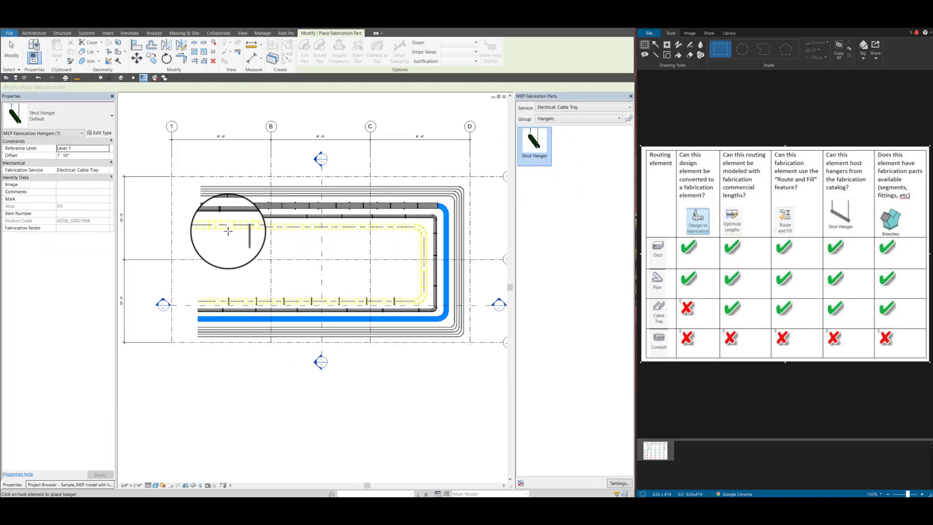
scroll(198, 222, up, 3)
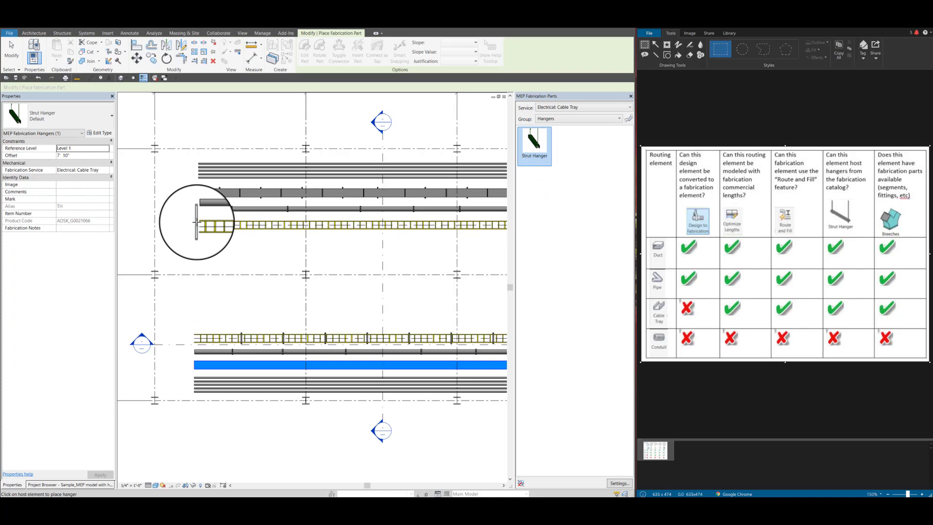
scroll(196, 222, up, 1)
scroll(200, 375, up, 3)
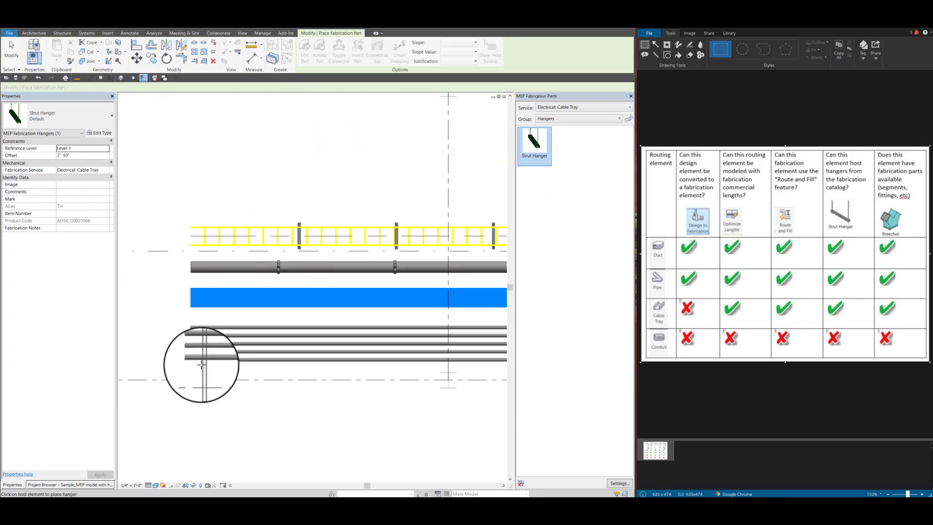
scroll(200, 360, up, 4)
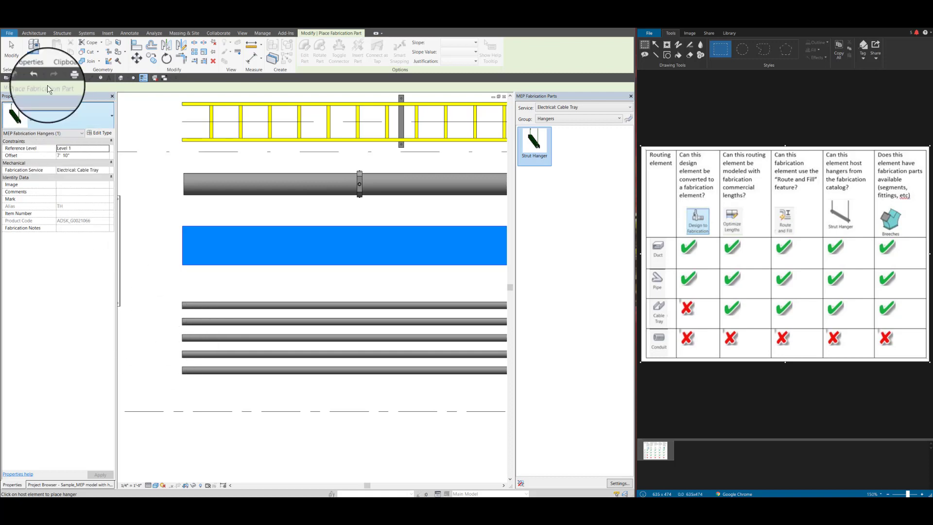
click(11, 48)
- In Section 2, measure vertically between two references from the underside of the conduit nearest the blue duct to the floor level
scroll(205, 312, down, 2)
scroll(205, 312, down, 3)
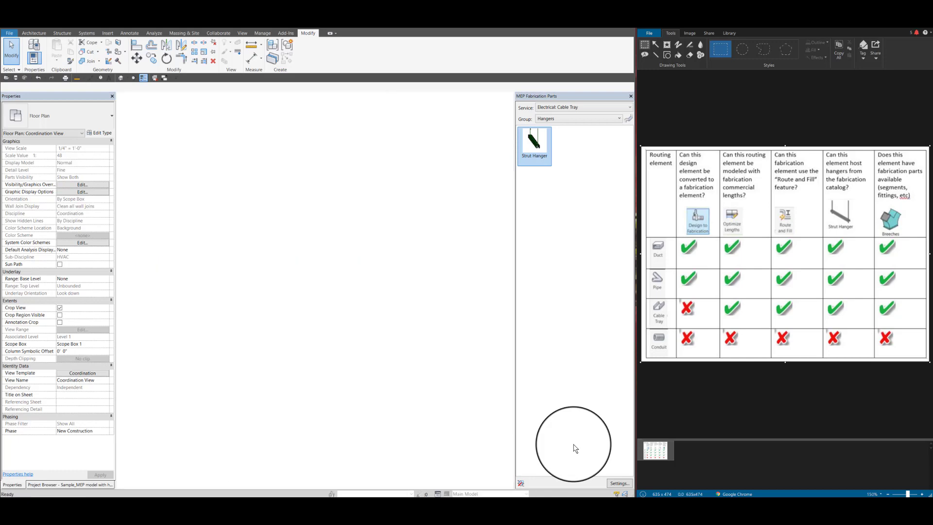
scroll(210, 299, up, 4)
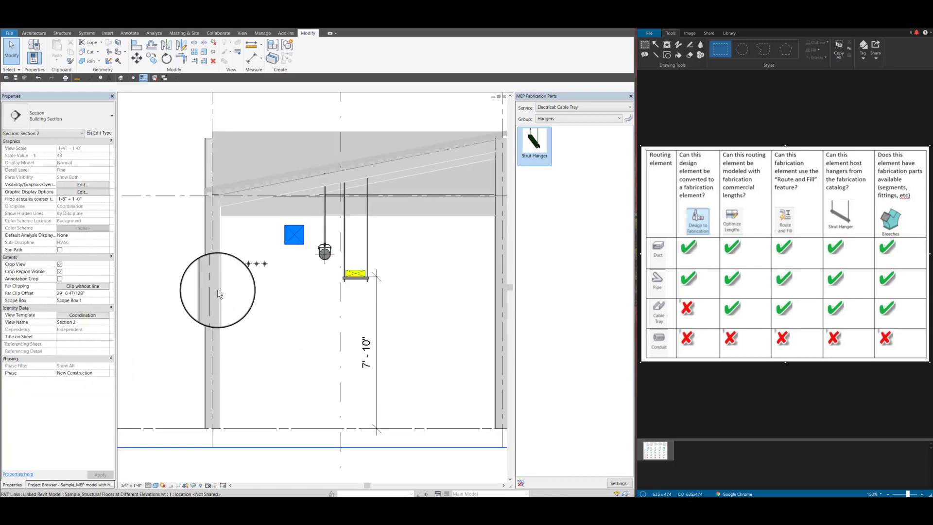
scroll(258, 442, up, 2)
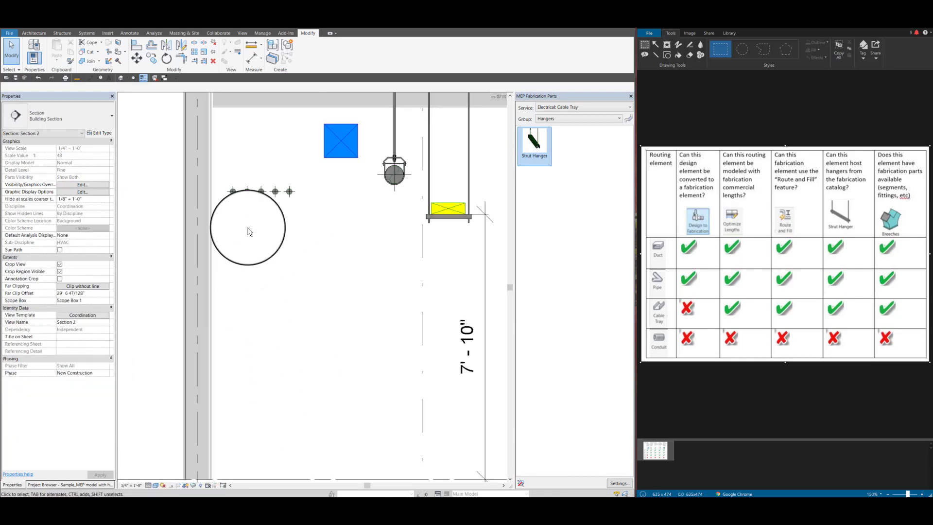
scroll(257, 188, down, 1)
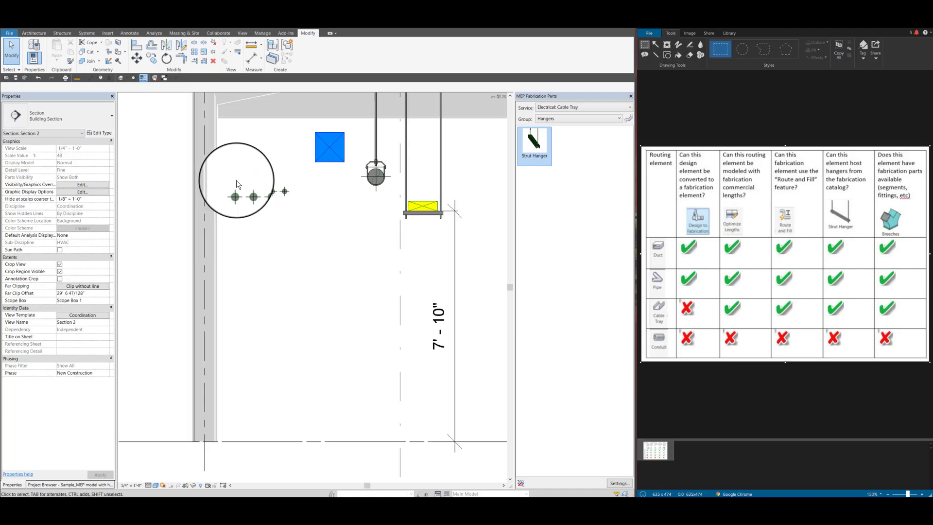
click(261, 46)
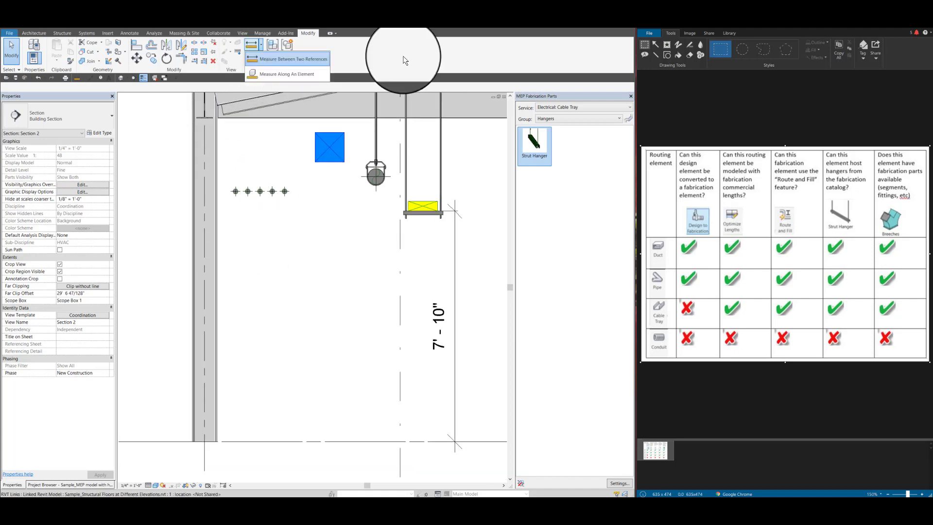
click(282, 59)
scroll(284, 202, up, 5)
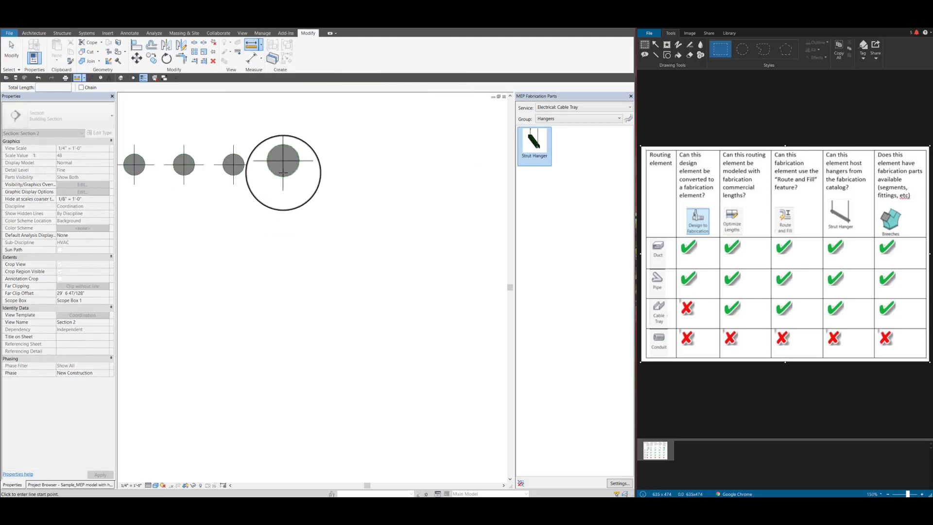
click(283, 175)
scroll(283, 174, down, 3)
scroll(283, 174, down, 2)
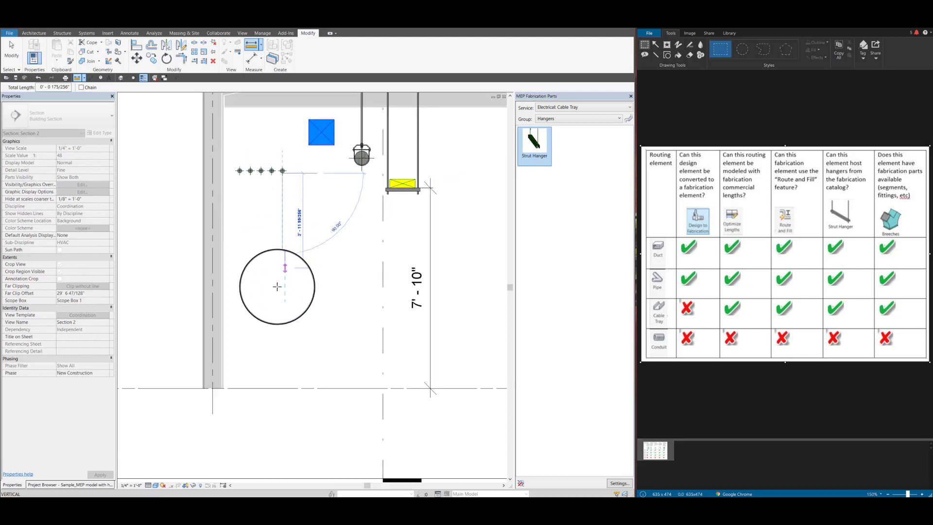
click(285, 388)
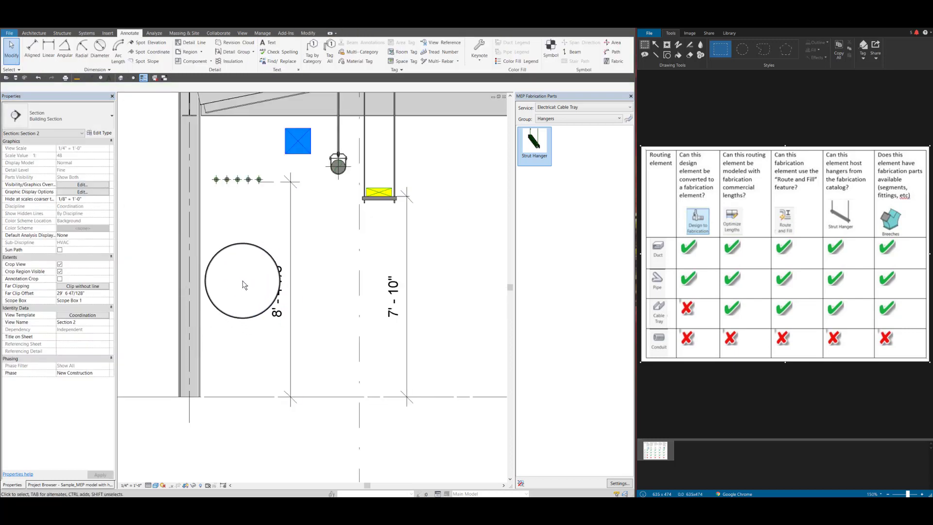
- Copy the exact height above the floor of the short detail line at the underside of the conduits
click(267, 182)
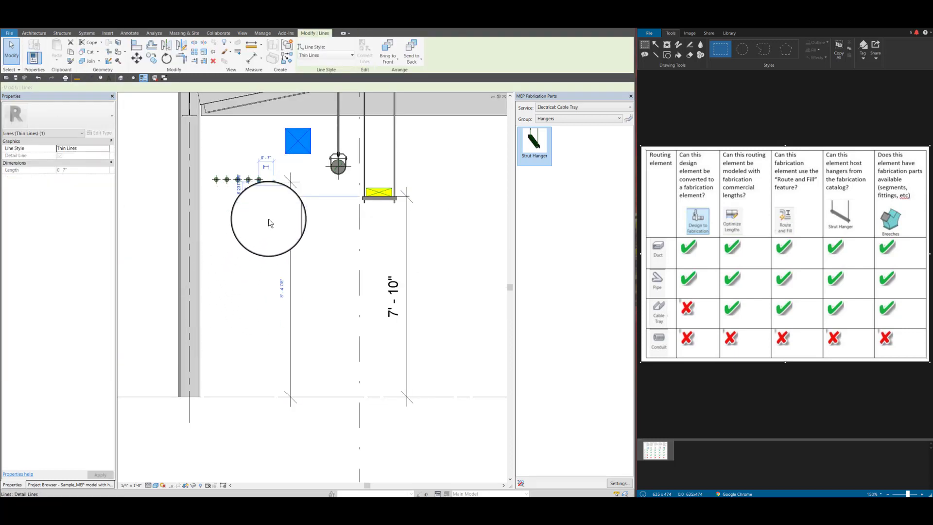
click(282, 290)
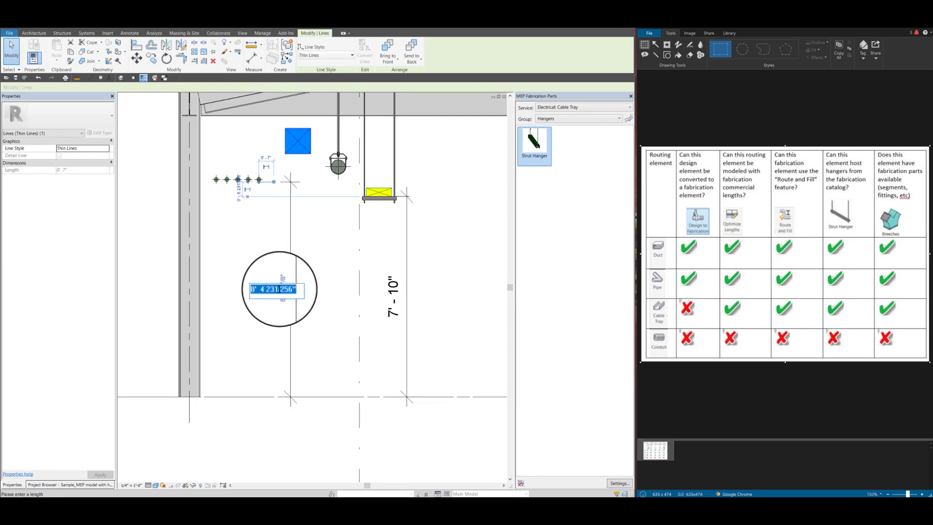
right_click(268, 290)
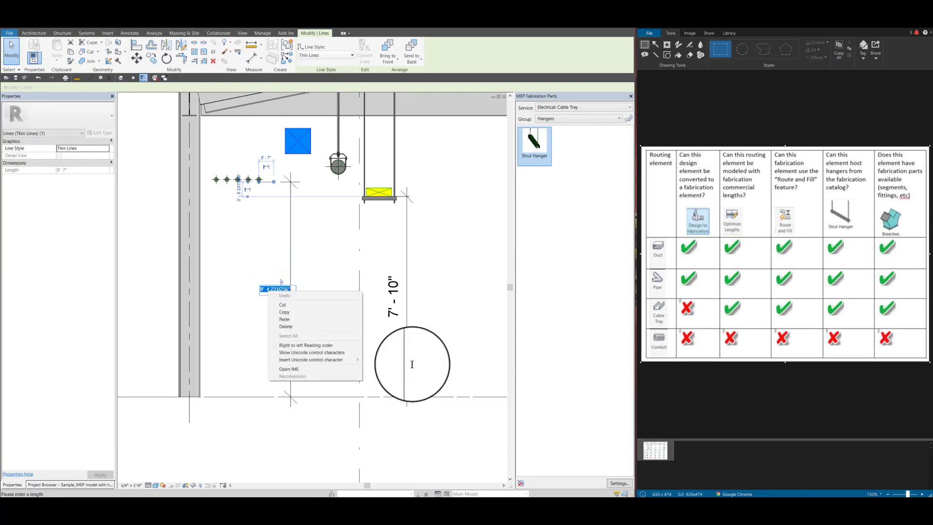
click(284, 313)
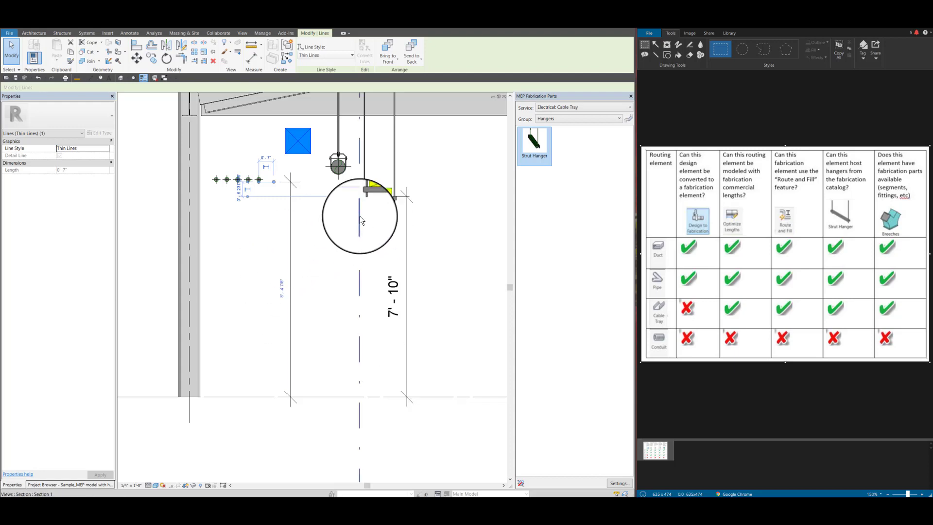
key(Return)
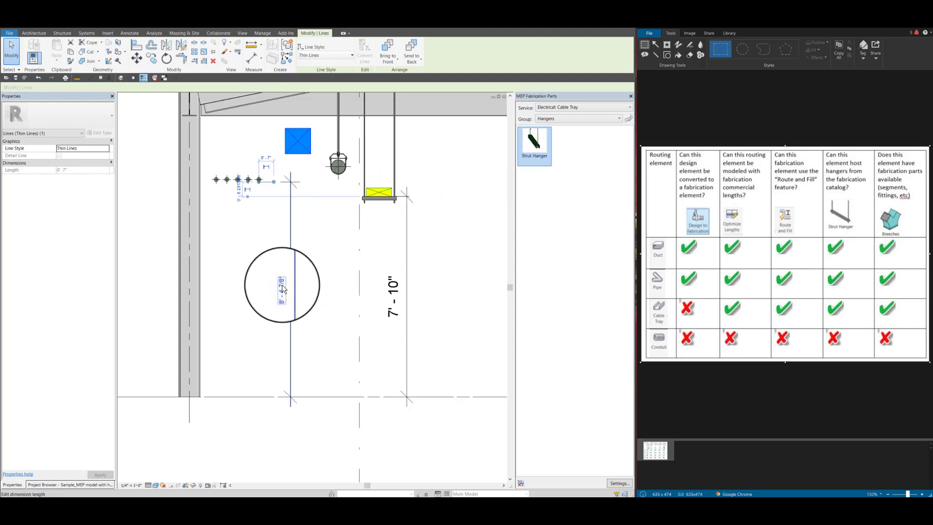
- Place a Strut Hanger with an 8' 4 7/8" offset across the southern conduits near their western end in the Coordination View plan
click(504, 96)
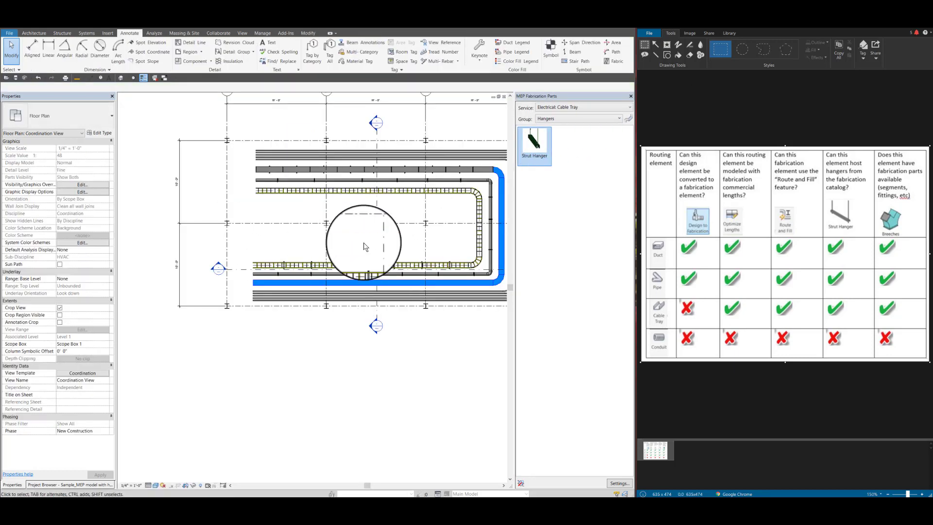
scroll(431, 231, up, 2)
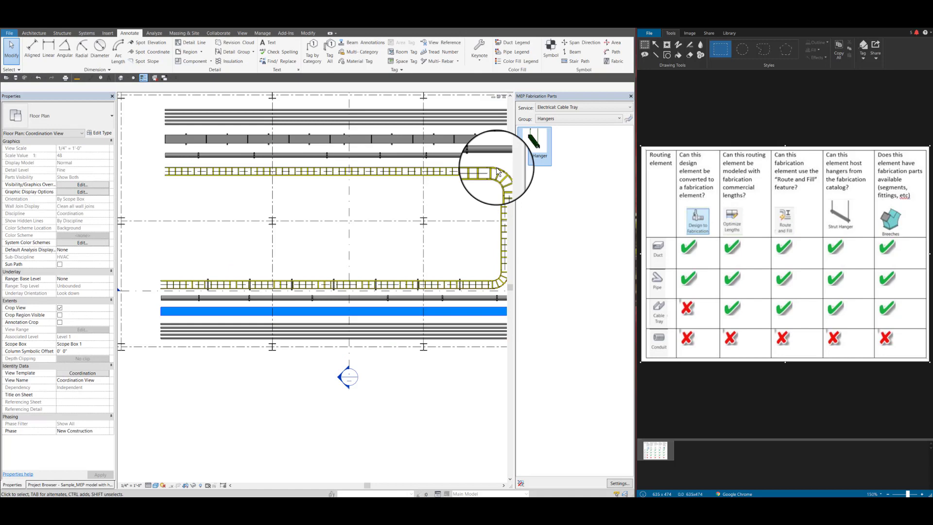
click(534, 151)
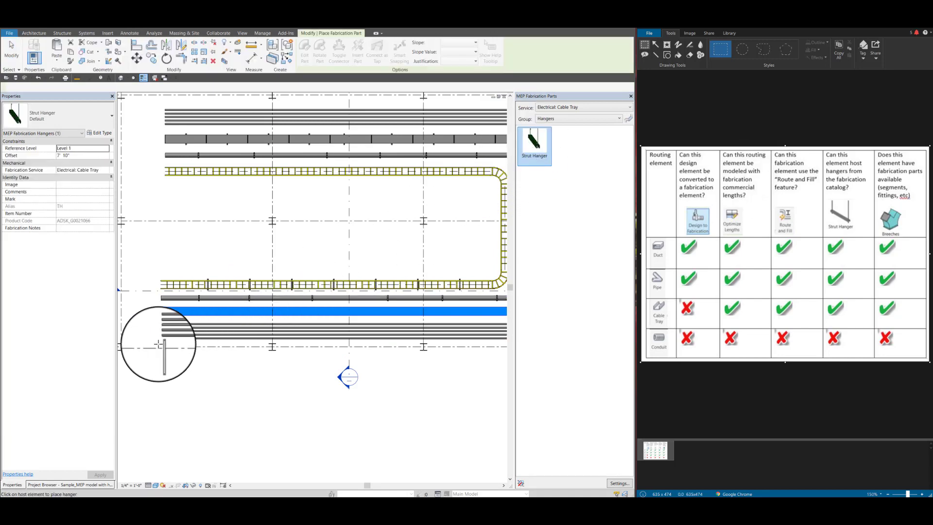
scroll(164, 343, up, 2)
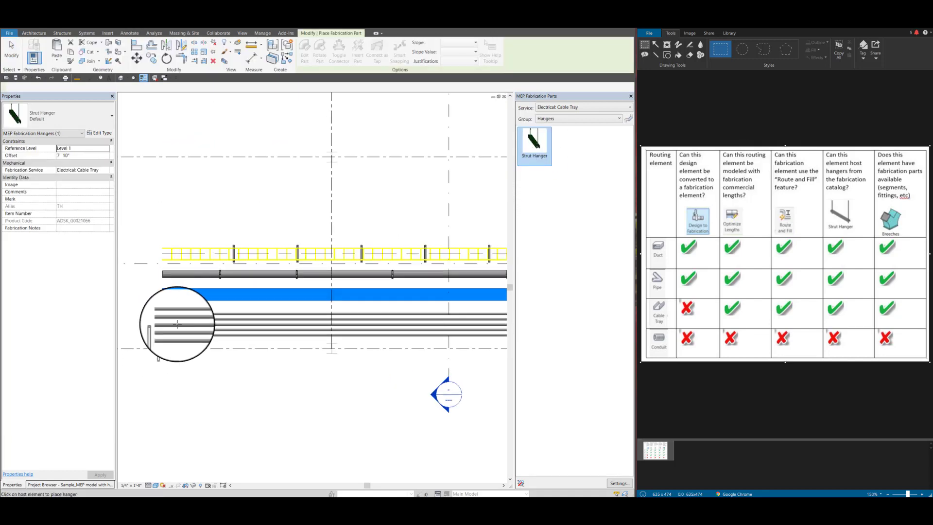
click(74, 156)
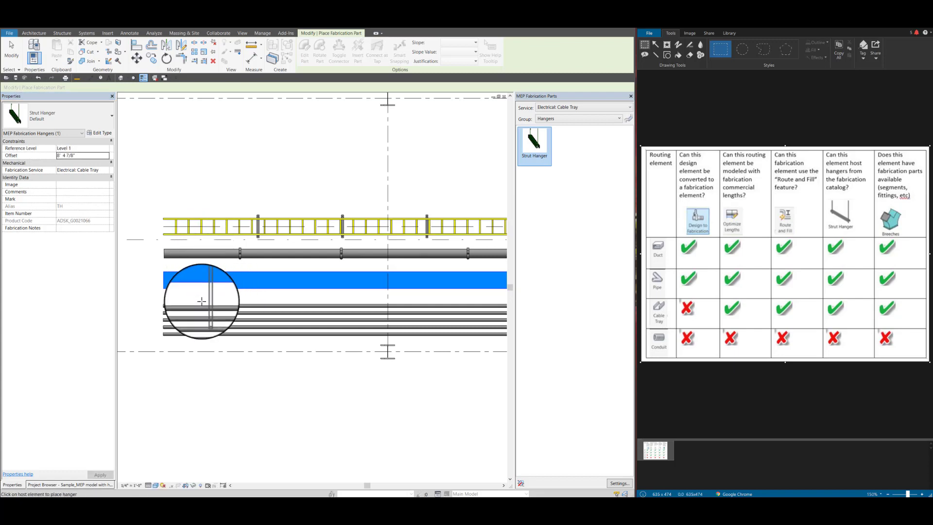
click(177, 319)
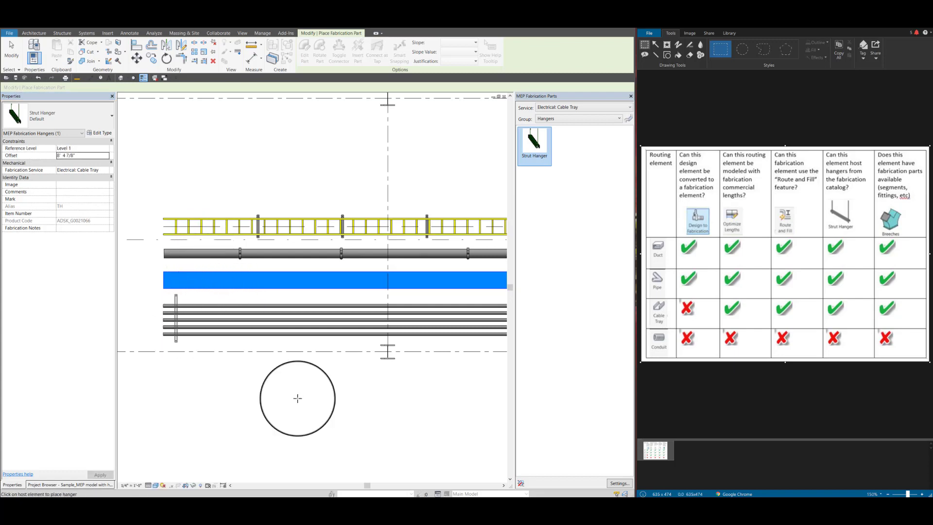
click(11, 50)
- Shorten both ends of the conduit strut hanger so it extends only slightly beyond the outermost conduits
scroll(144, 316, up, 2)
scroll(143, 316, up, 3)
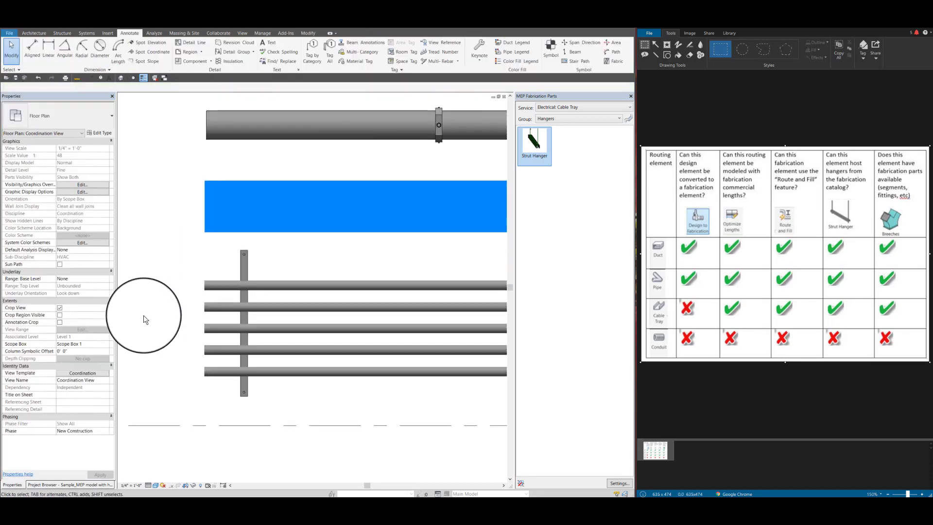
click(244, 257)
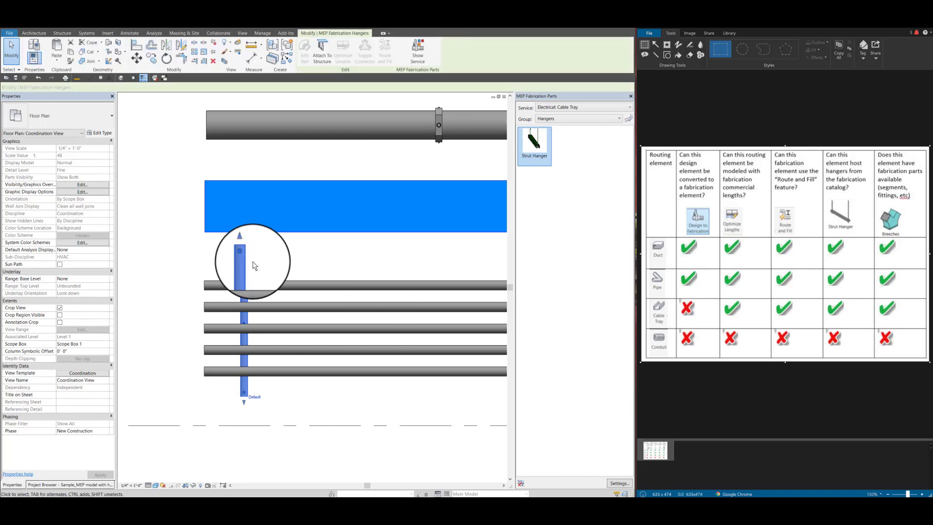
drag(244, 257, 381, 494)
drag(244, 382, 244, 384)
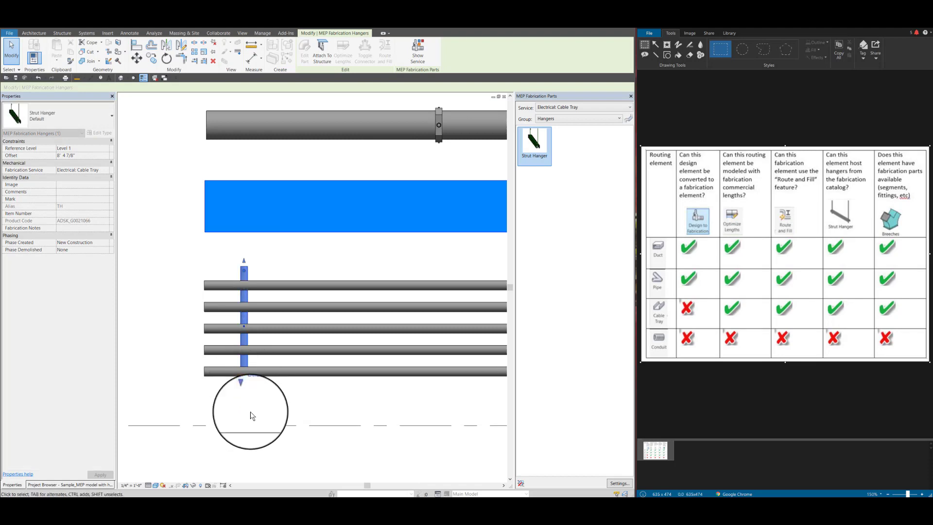
click(252, 439)
scroll(176, 372, down, 2)
scroll(144, 355, down, 5)
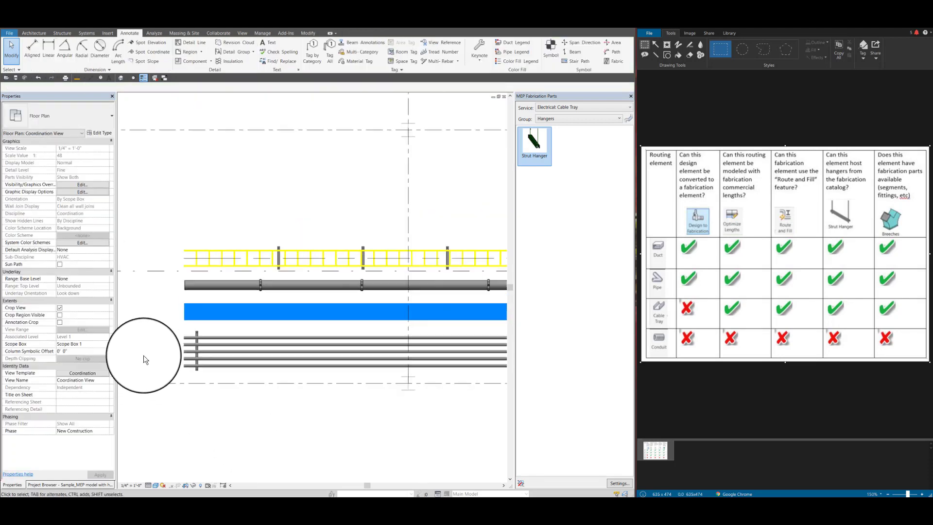
- Array the strut hanger eastward along the southern conduits, grouped and associated, with 5' to the second hanger and a count of 8
scroll(140, 357, up, 5)
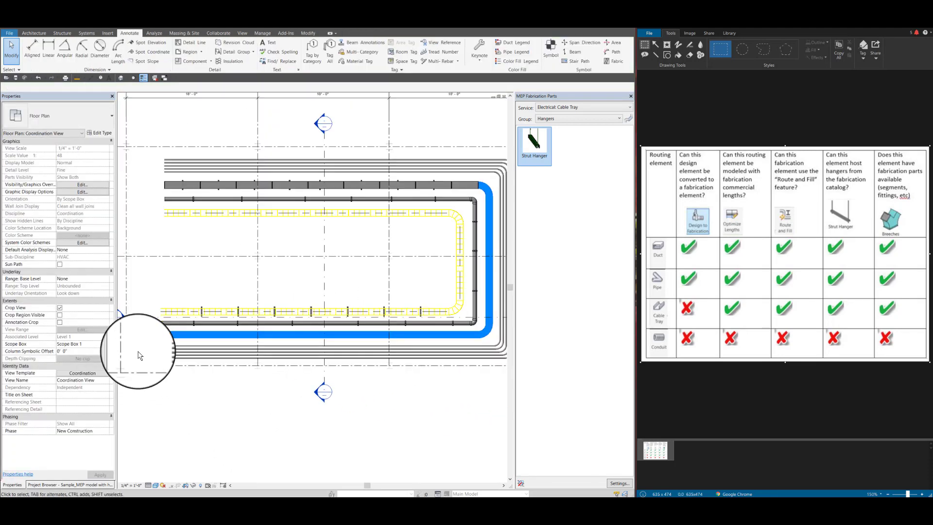
scroll(121, 363, up, 3)
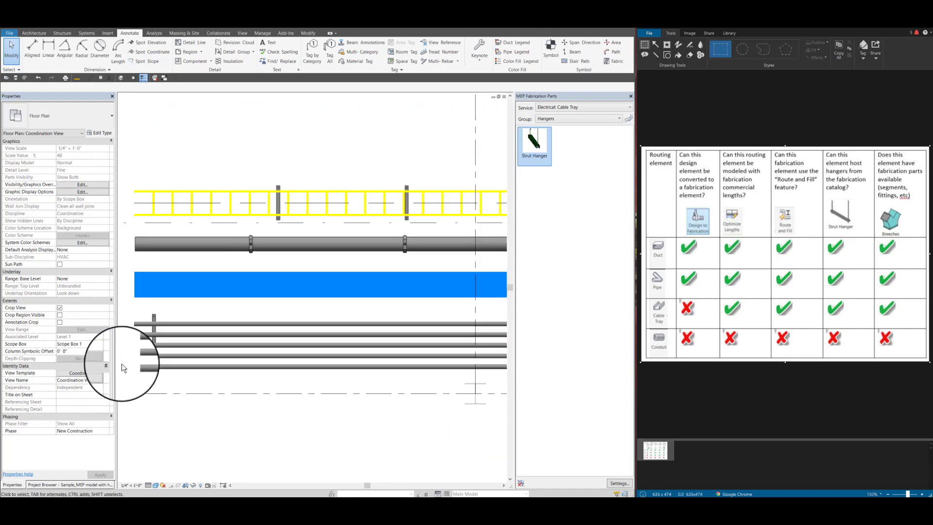
click(159, 314)
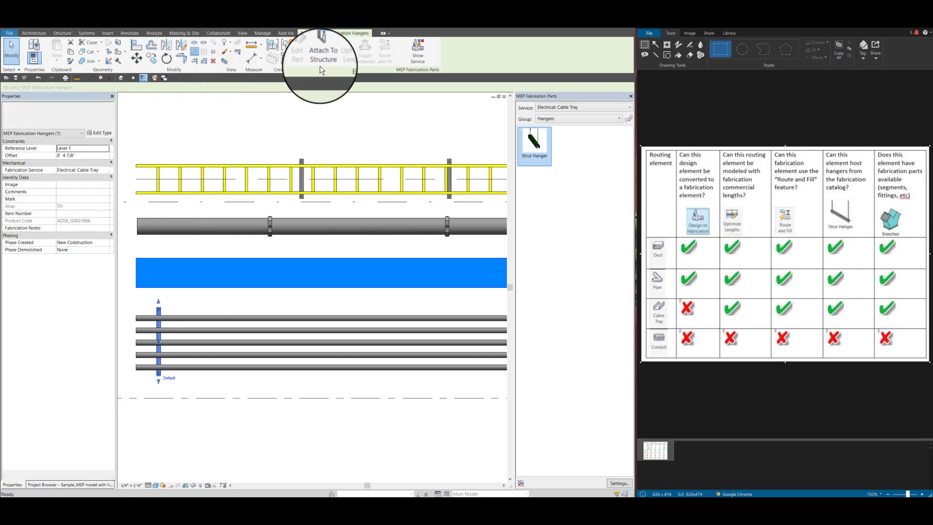
click(194, 53)
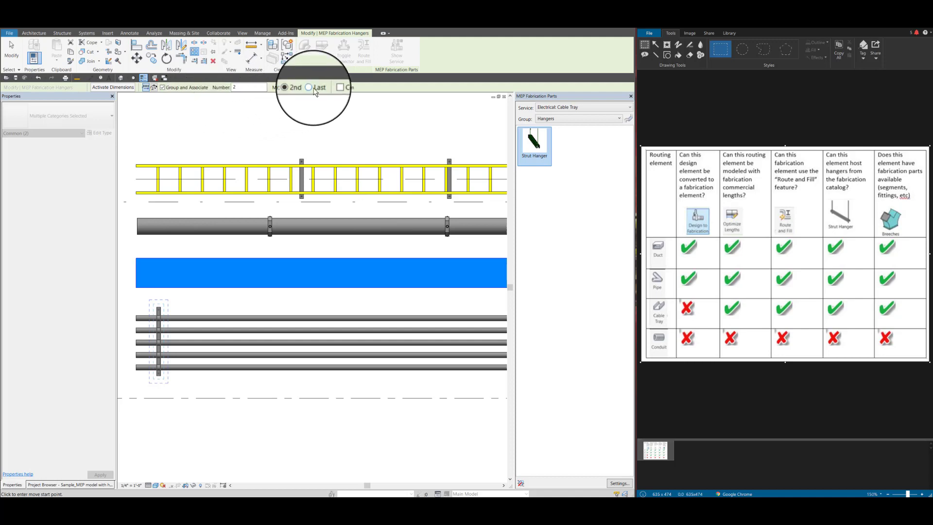
click(245, 87)
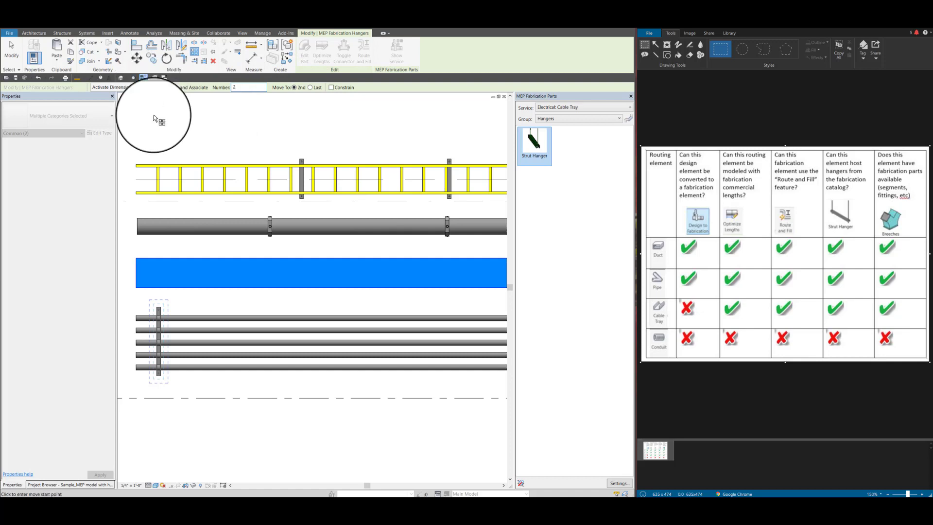
click(159, 389)
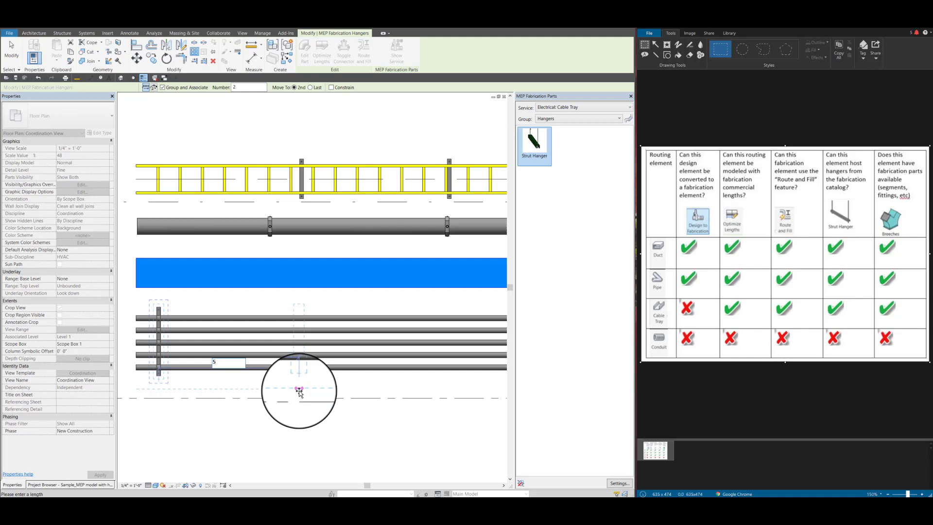
key(Return)
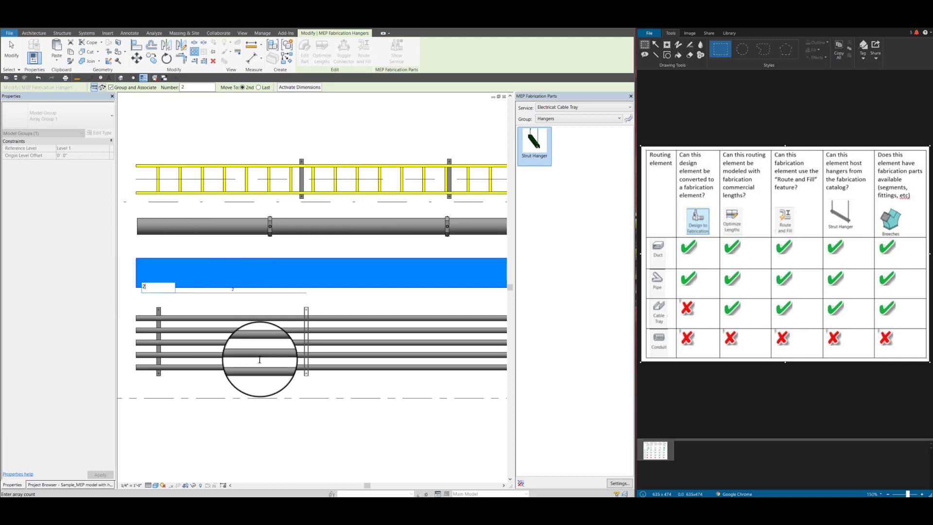
click(150, 290)
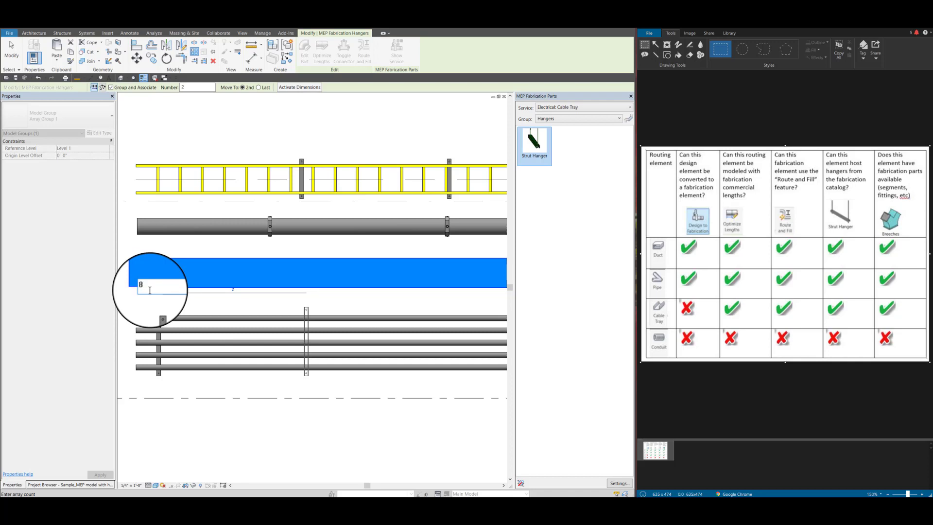
key(Return)
- Set the strut hanger array's count to 10 so the hangers extend to the conduit bends
scroll(175, 364, down, 5)
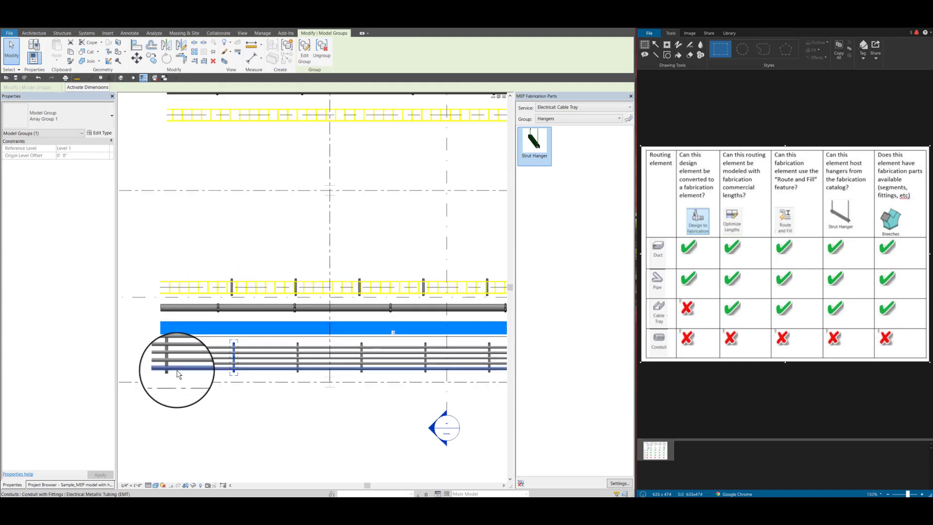
scroll(396, 371, up, 3)
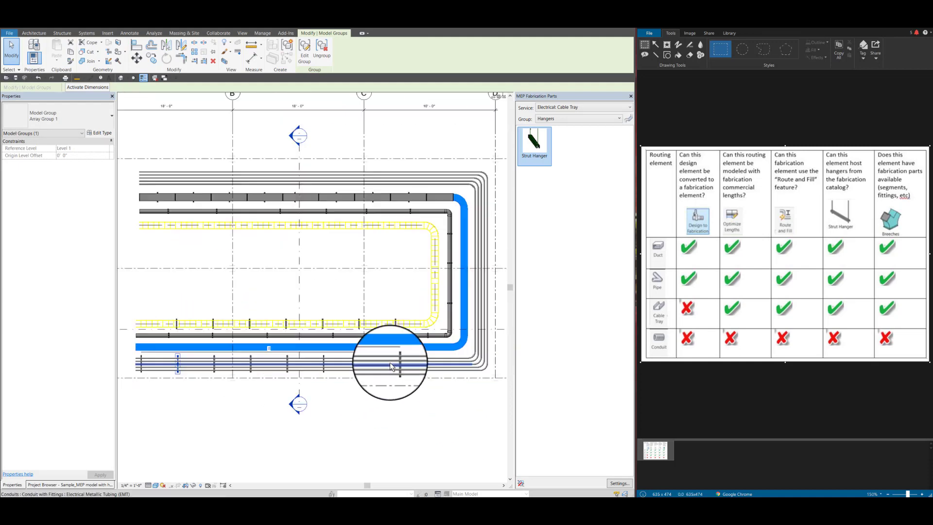
scroll(397, 373, down, 2)
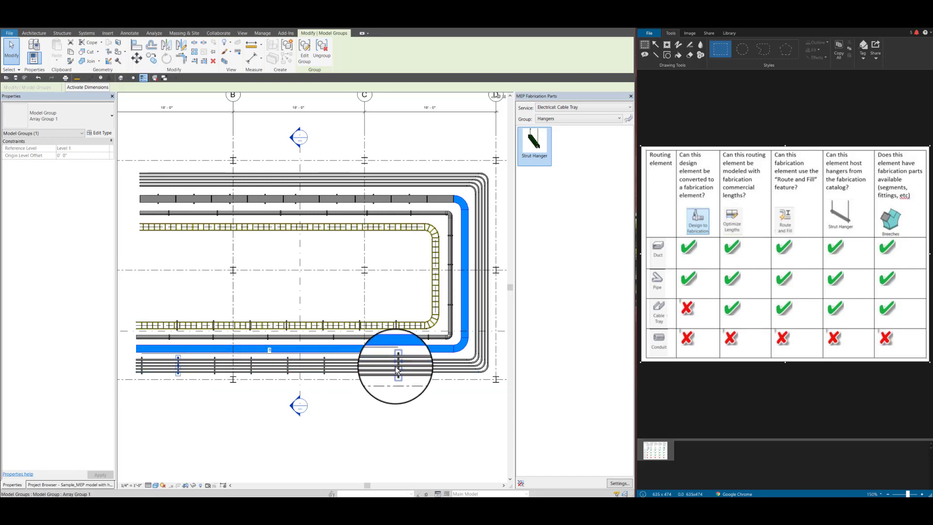
scroll(272, 363, up, 3)
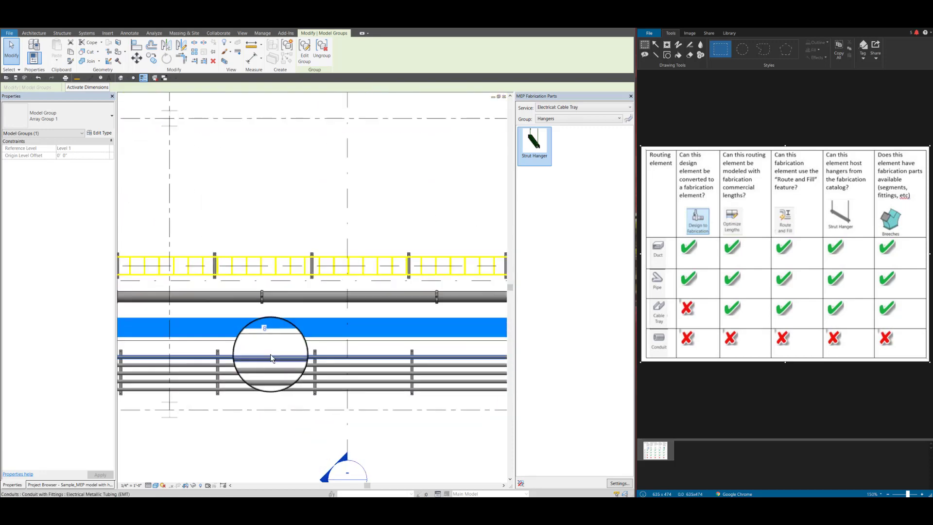
scroll(270, 354, up, 4)
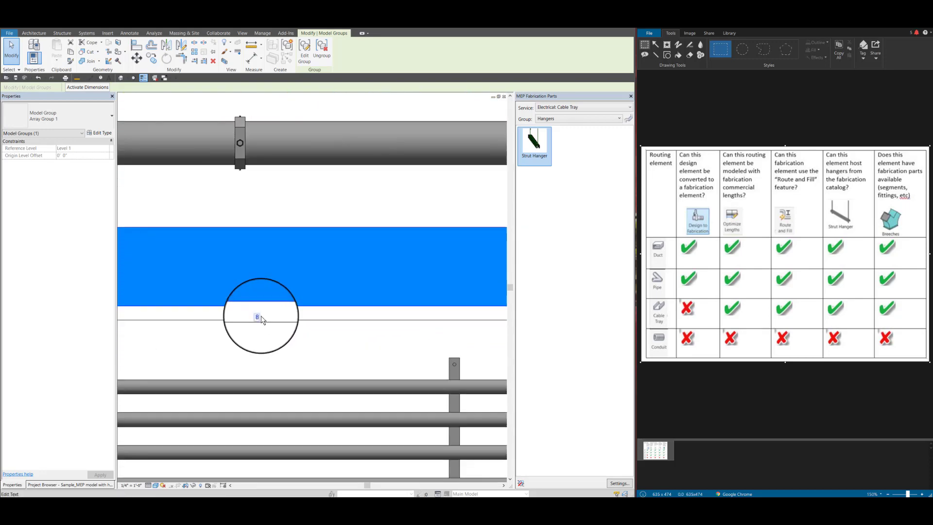
click(261, 317)
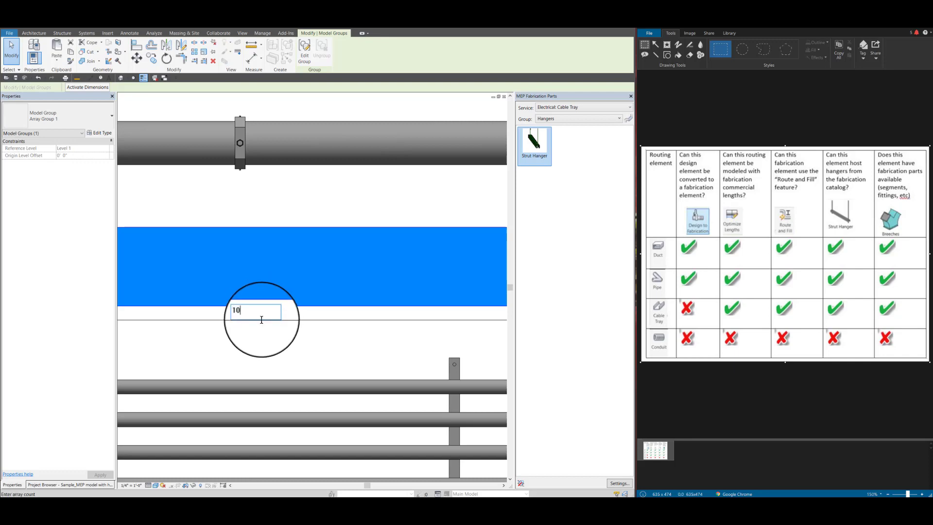
key(Return)
scroll(264, 326, down, 5)
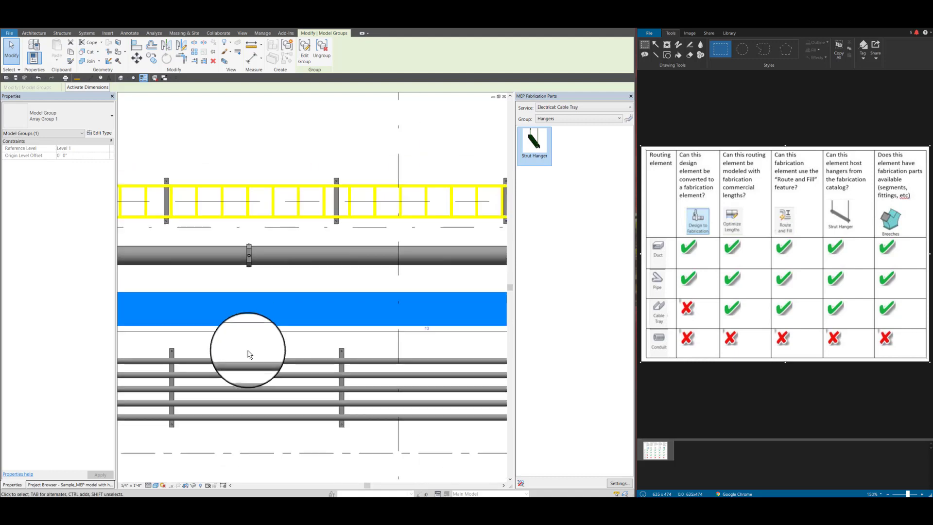
scroll(246, 348, down, 5)
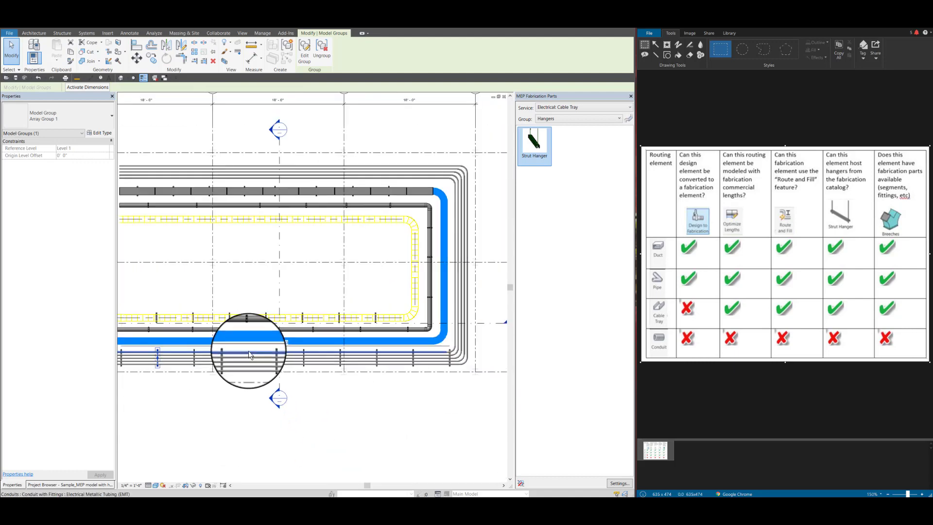
scroll(444, 355, up, 6)
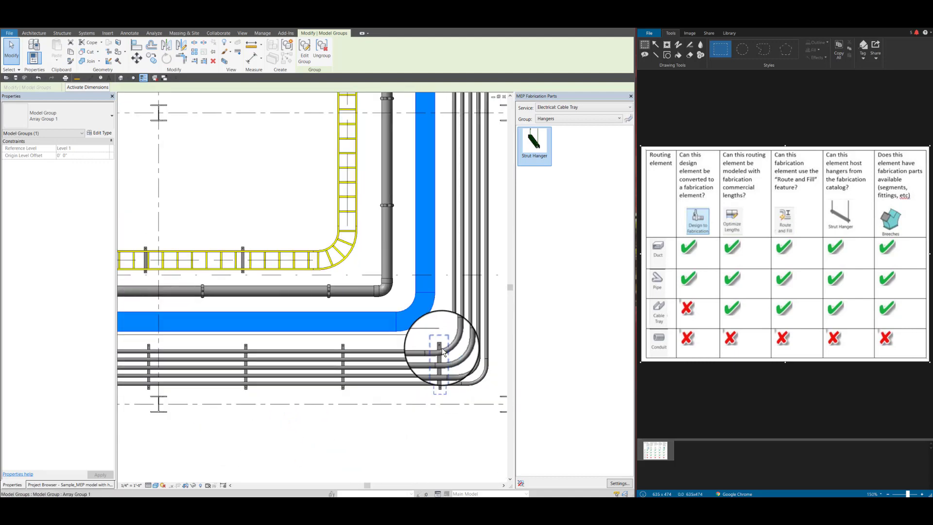
scroll(441, 349, down, 5)
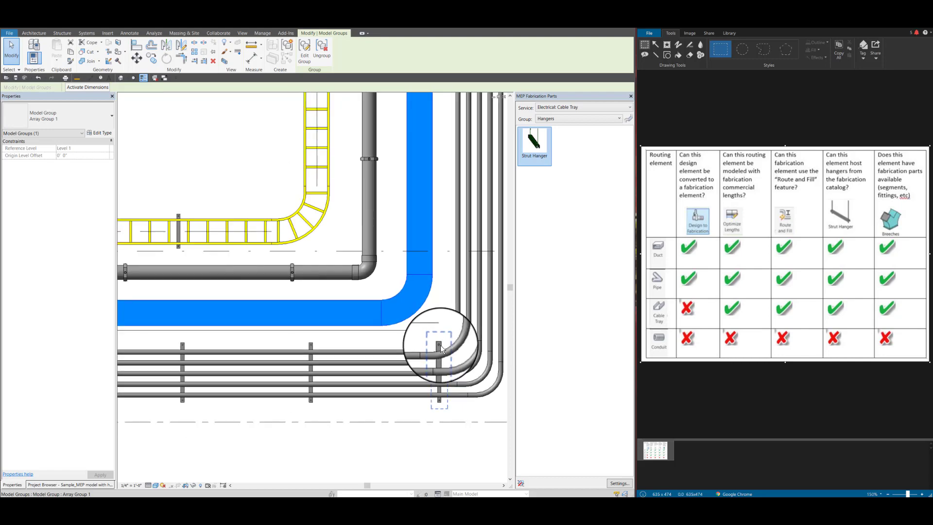
scroll(459, 398, down, 3)
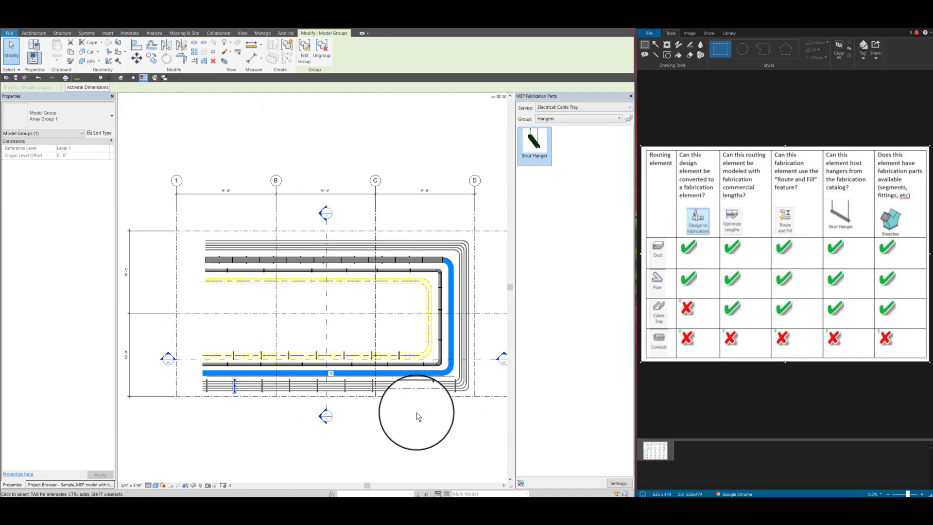
click(410, 432)
- Move the Section 1 line south of the conduits, just below grid A
scroll(409, 433, up, 1)
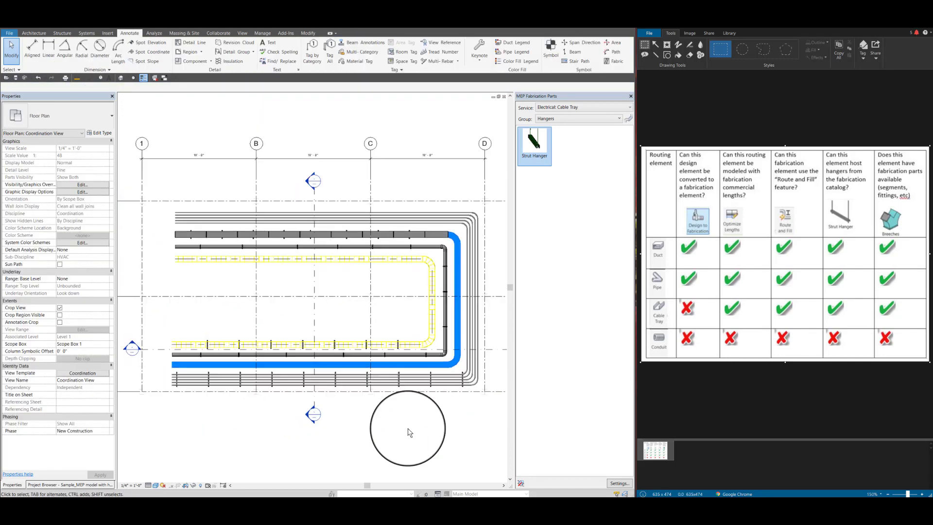
scroll(357, 449, down, 2)
scroll(374, 429, up, 1)
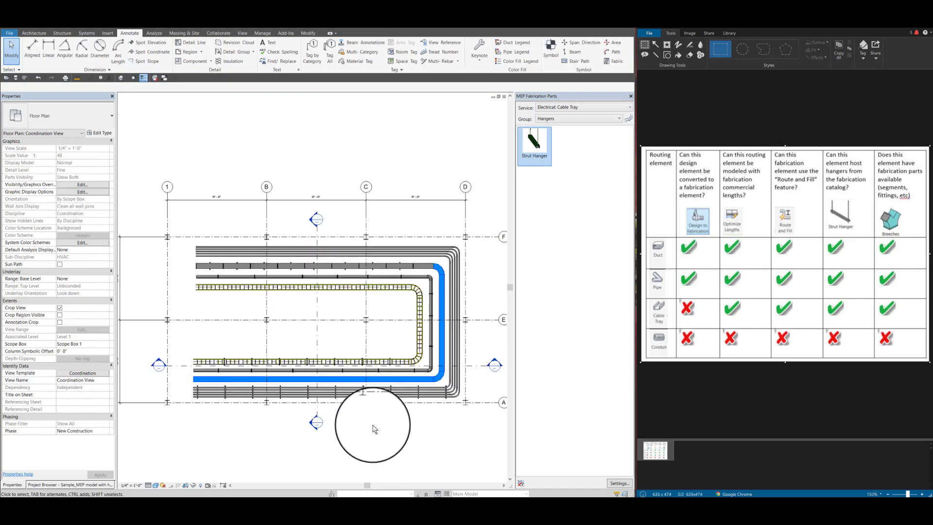
scroll(374, 428, up, 1)
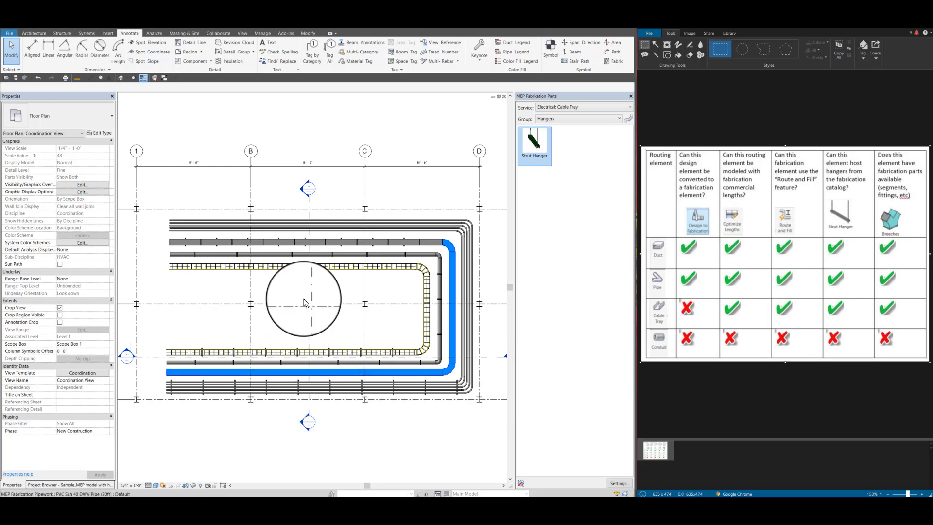
click(150, 356)
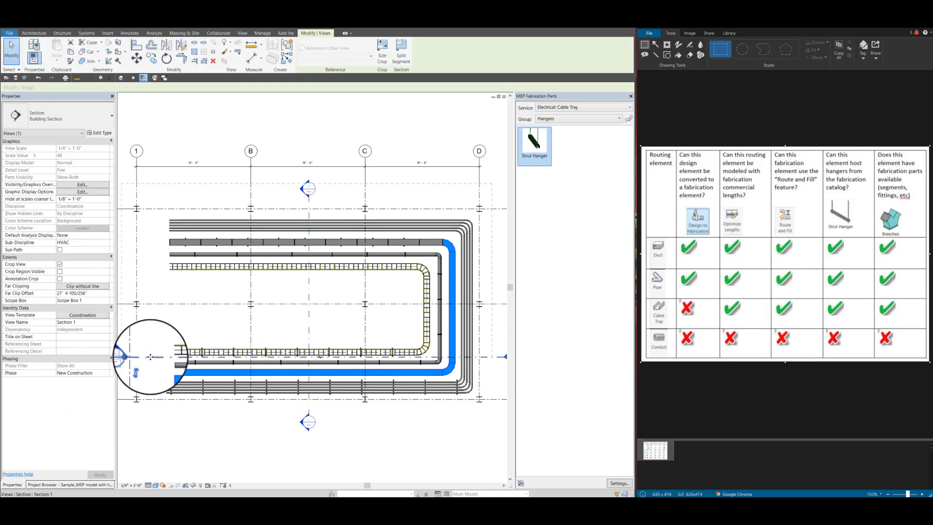
drag(150, 356, 182, 402)
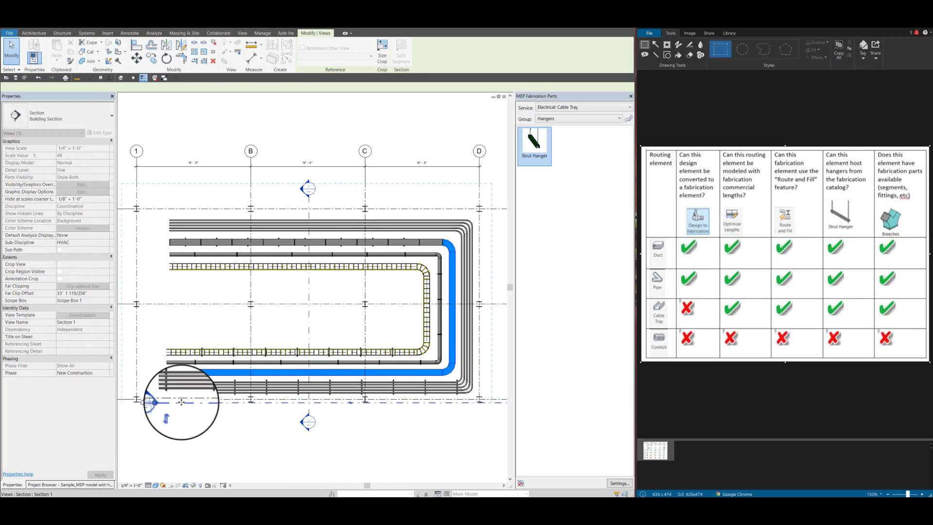
click(185, 436)
scroll(171, 402, up, 1)
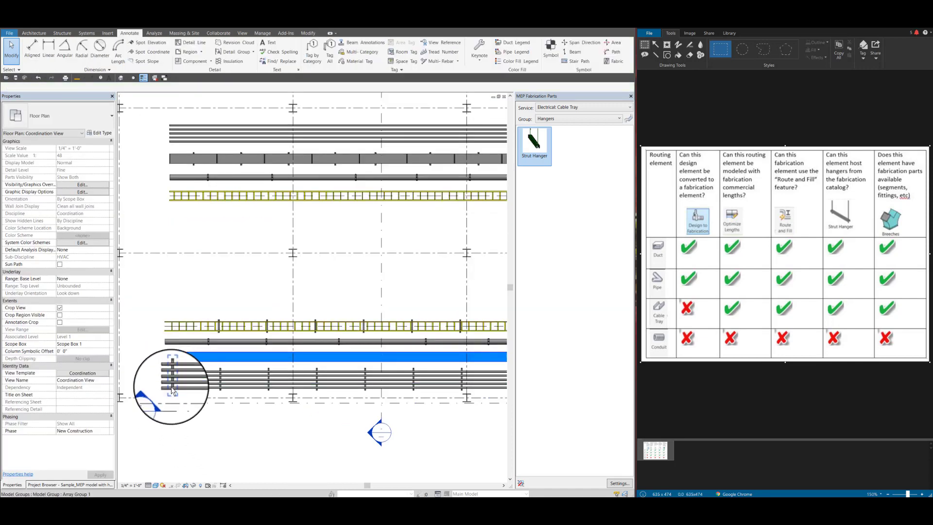
- Check the Far Clip Offset of the relocated Section 1
scroll(174, 396, down, 1)
click(177, 397)
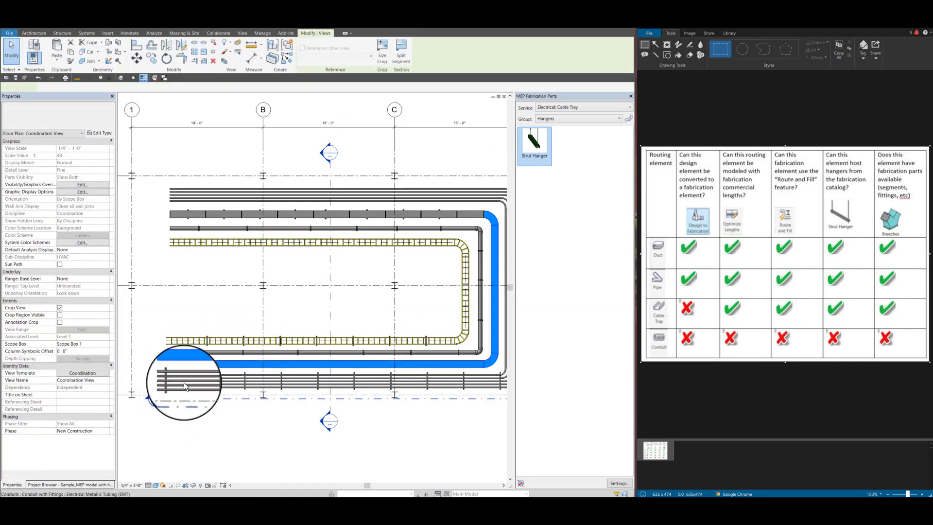
click(92, 294)
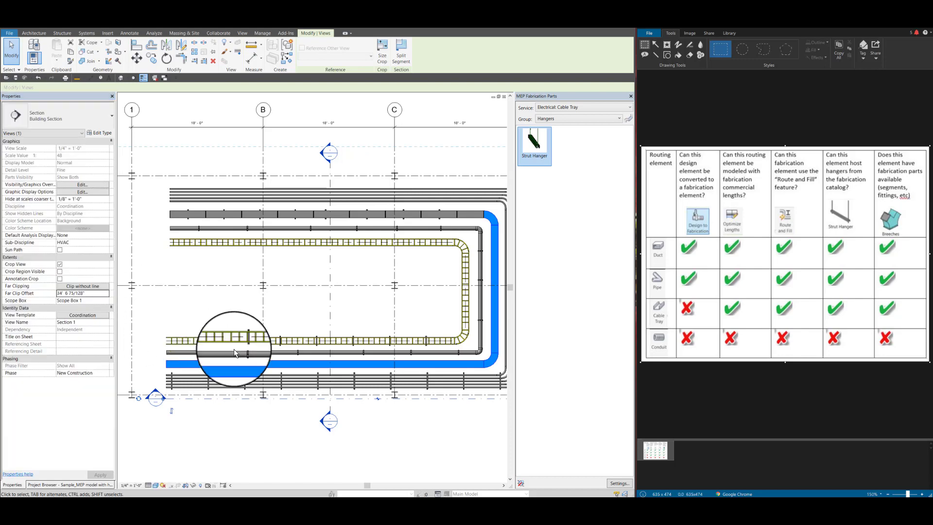
scroll(238, 359, down, 1)
click(188, 438)
- Open the Section 1 view at the western ends of the duct, pipe, conduit and cable tray runs
scroll(158, 404, up, 3)
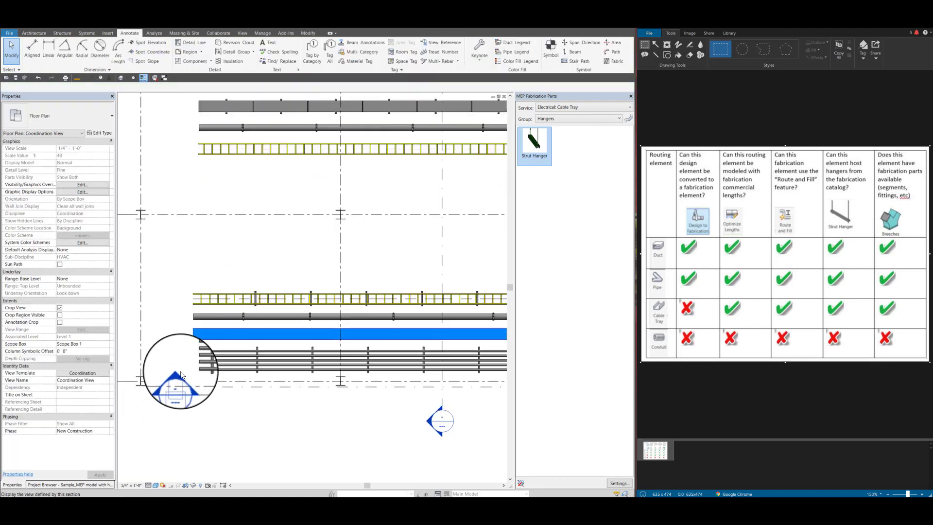
double_click(177, 378)
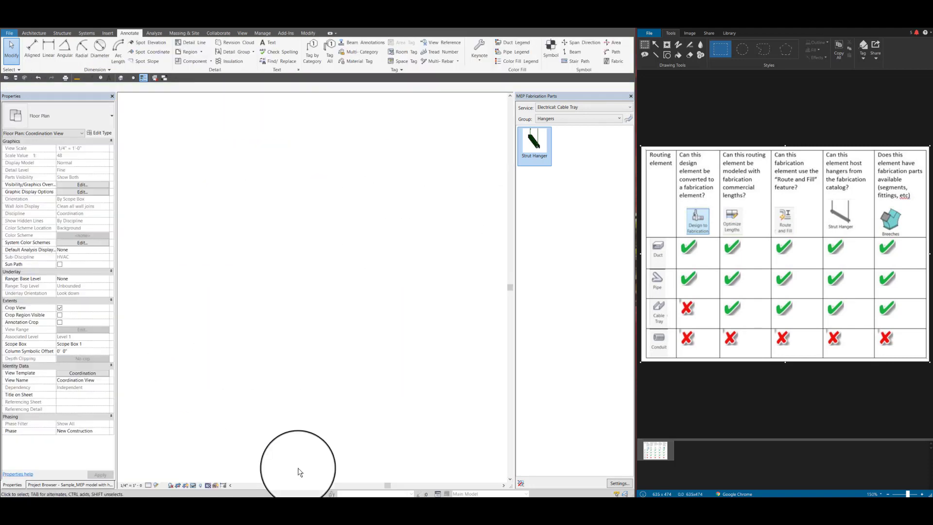
scroll(208, 312, up, 6)
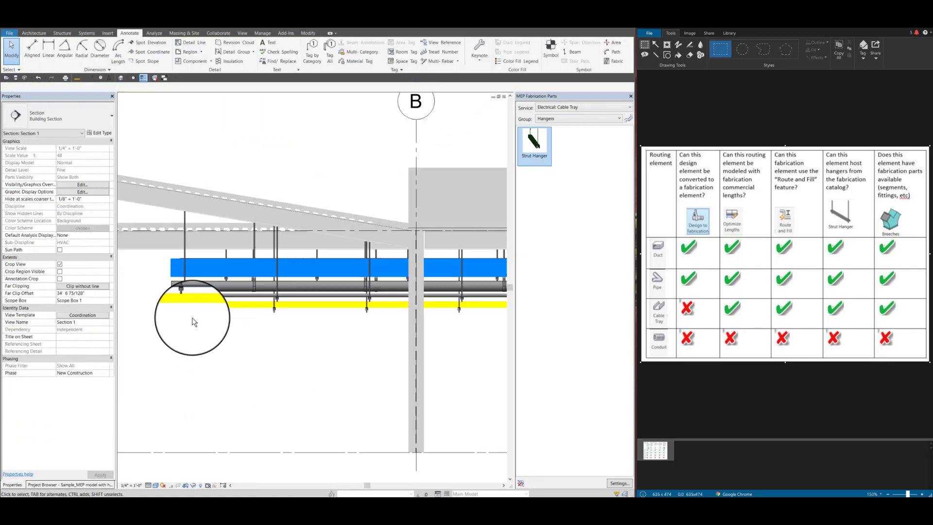
scroll(194, 322, up, 5)
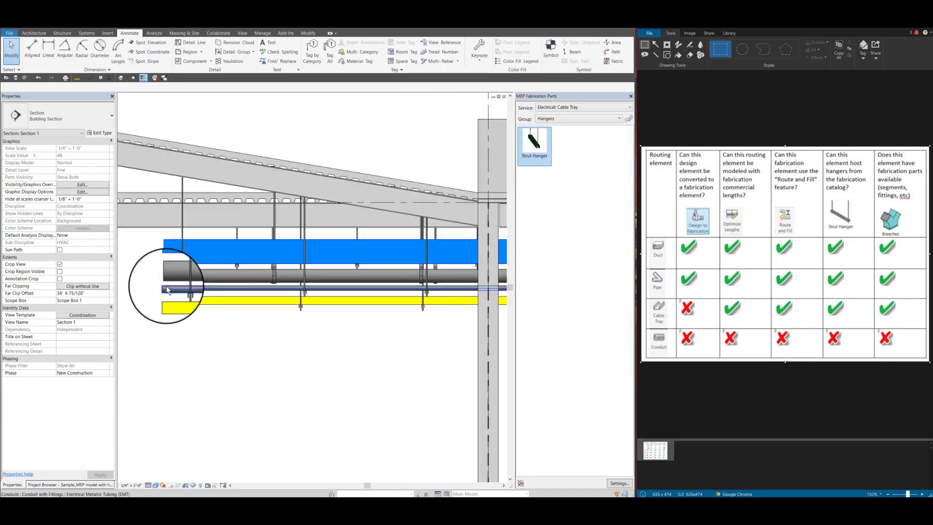
- Examine the western ends of the duct, pipe, conduit and cable tray runs and how their hanger rods meet the sloped roof
scroll(162, 291, down, 3)
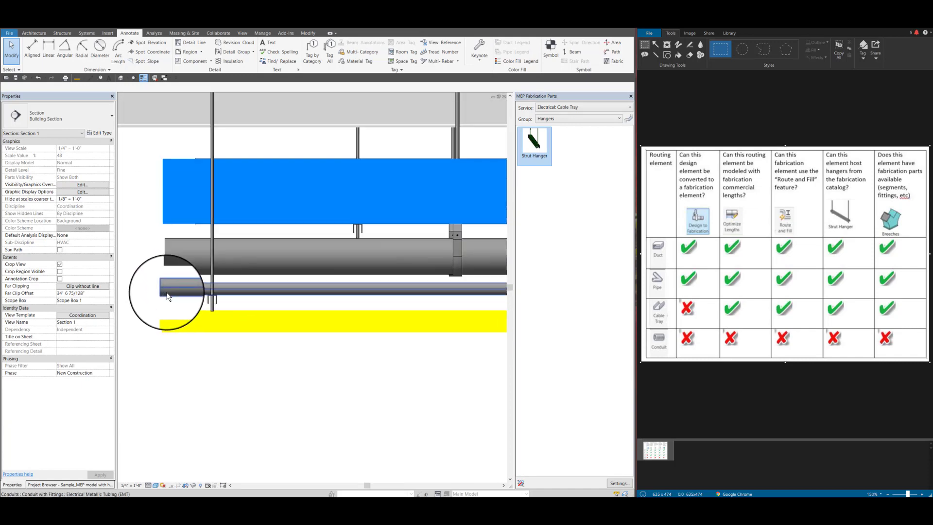
scroll(198, 252, down, 2)
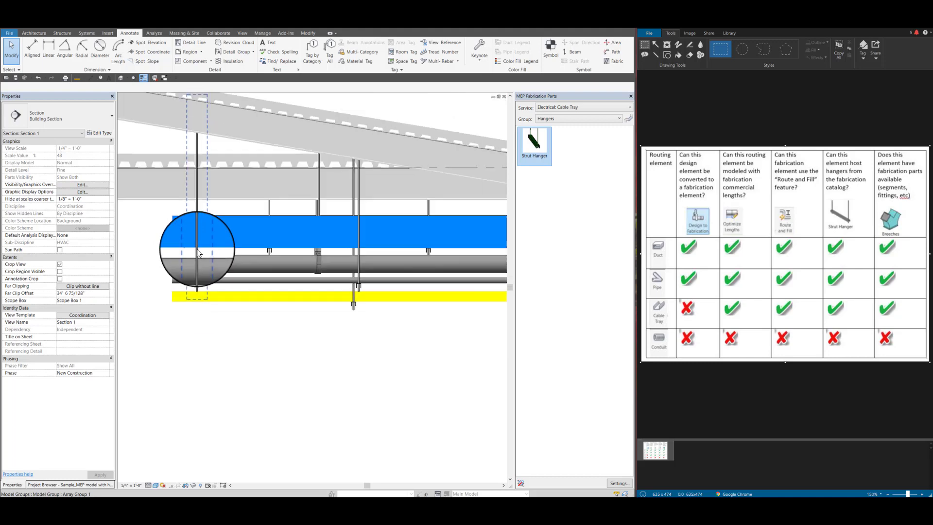
scroll(198, 253, down, 4)
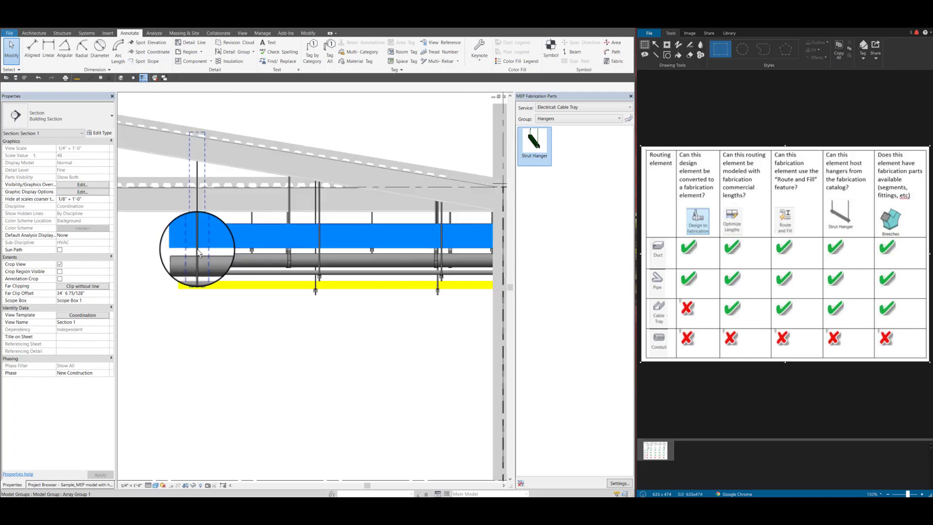
scroll(198, 252, down, 3)
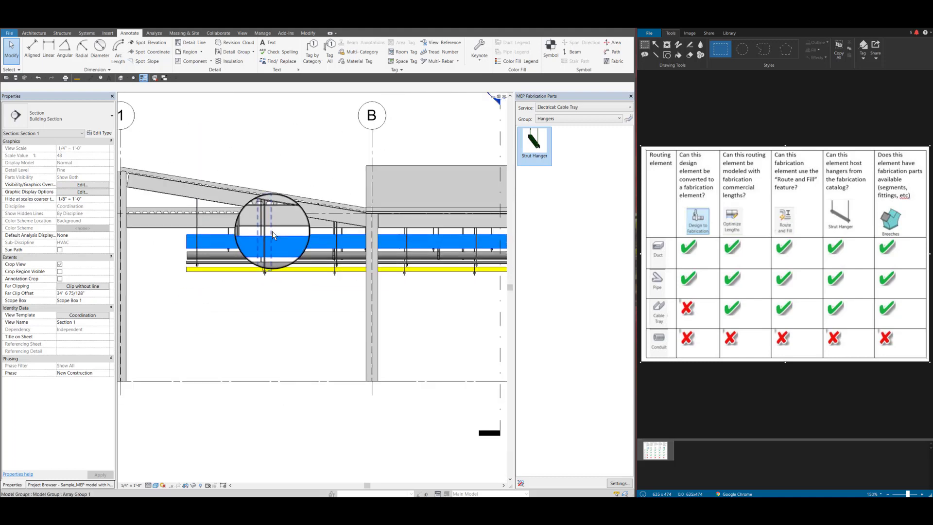
scroll(269, 232, up, 5)
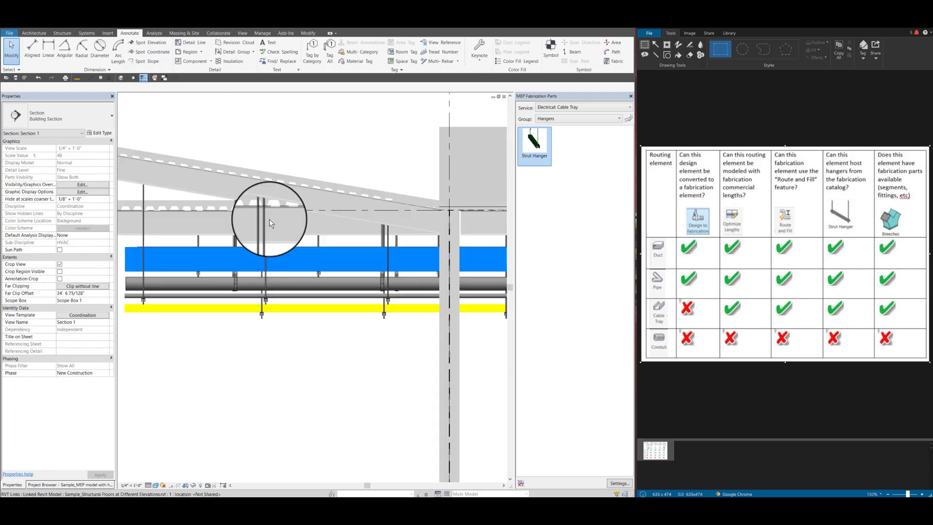
scroll(260, 220, down, 5)
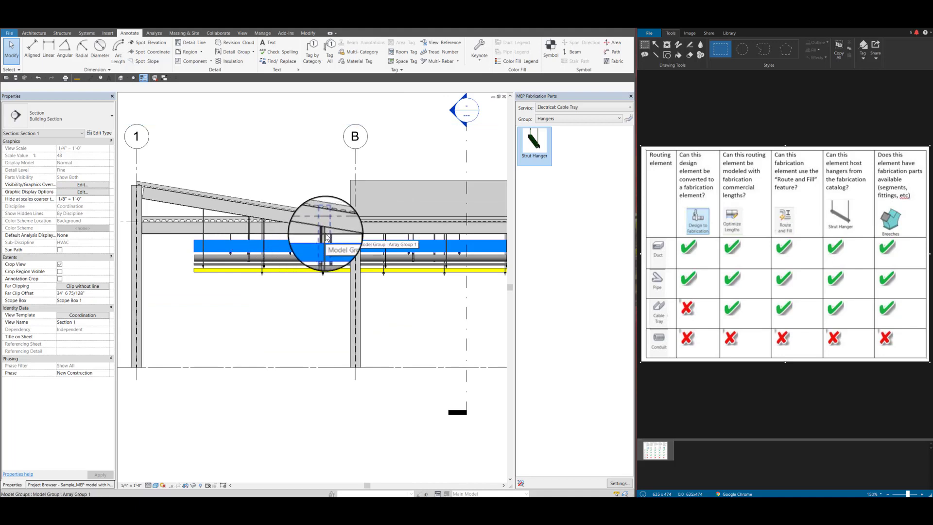
- Inspect the hangers along the full length of the runs between grids 1 and D in Section 1
scroll(317, 237, down, 2)
scroll(412, 246, up, 3)
scroll(413, 253, down, 3)
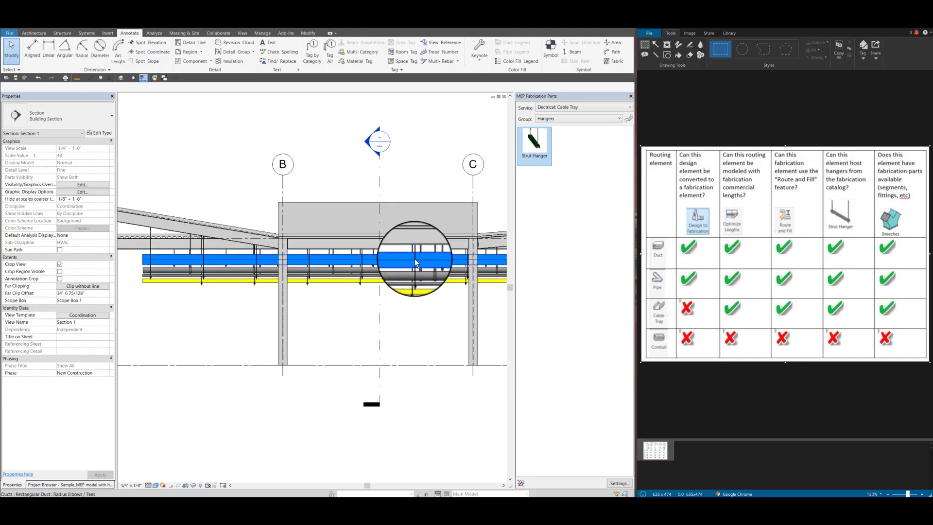
scroll(416, 256, up, 3)
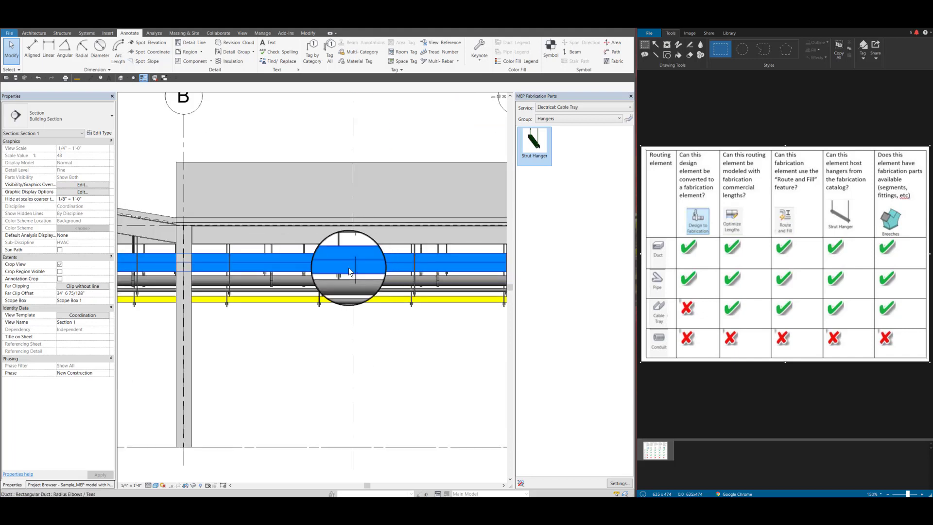
scroll(446, 267, down, 3)
scroll(440, 262, up, 3)
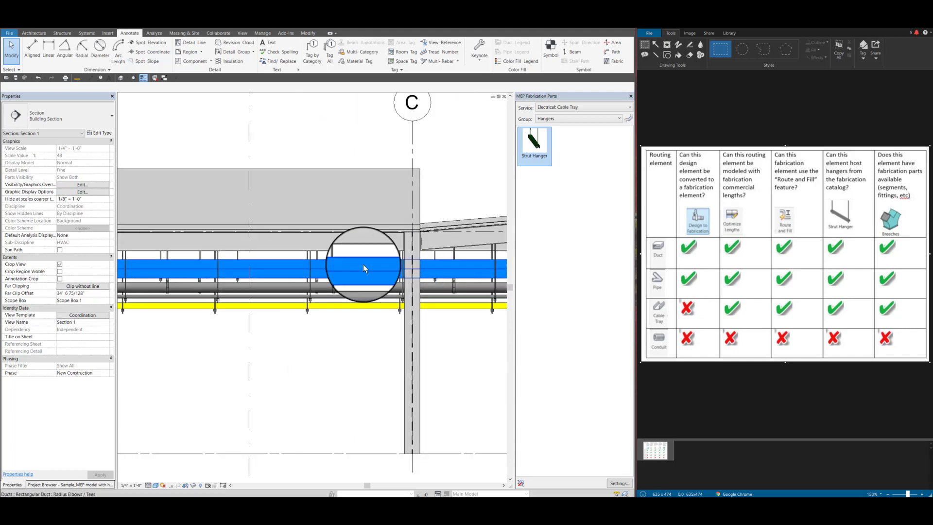
scroll(374, 268, down, 3)
scroll(430, 273, down, 2)
scroll(426, 274, up, 3)
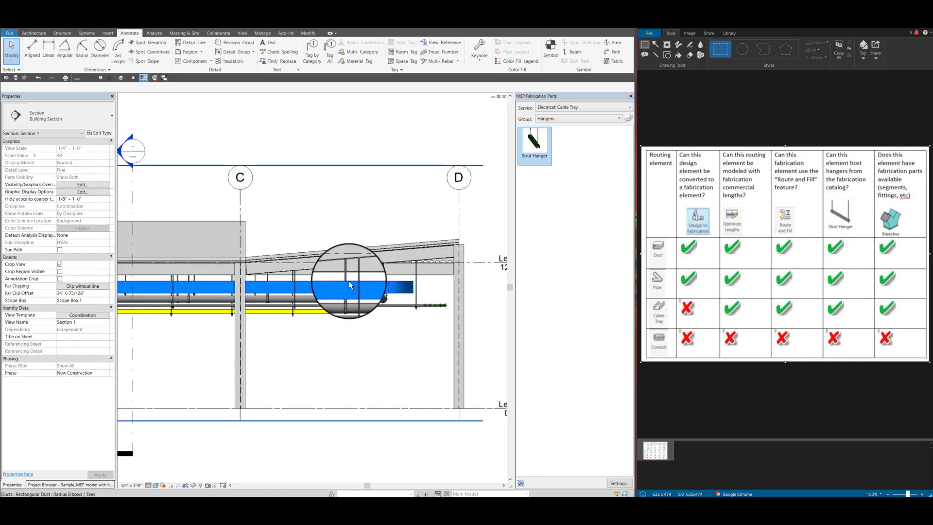
scroll(370, 282, down, 3)
scroll(258, 297, up, 2)
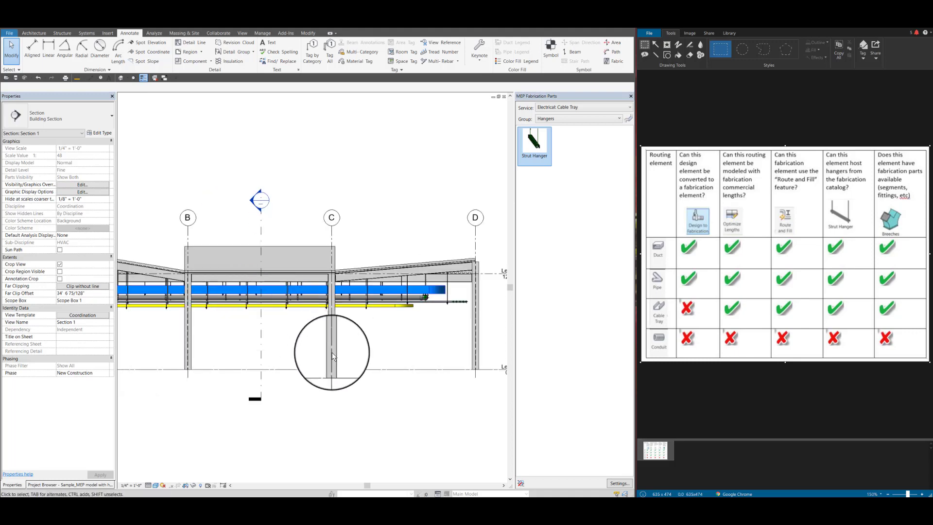
scroll(316, 345, down, 3)
scroll(292, 281, up, 2)
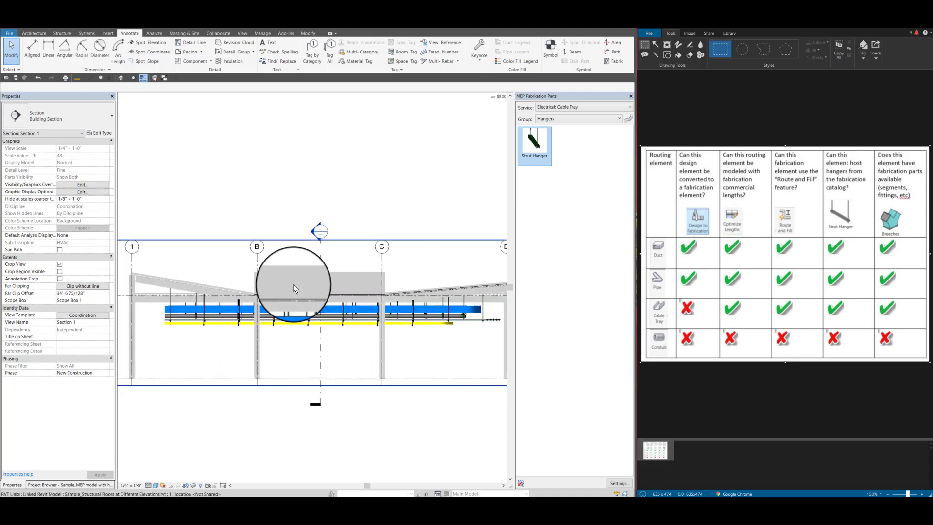
- Open the Section 2 view and examine the rod lengths of the conduit, pipe and cable tray hangers against the roof structure
double_click(323, 232)
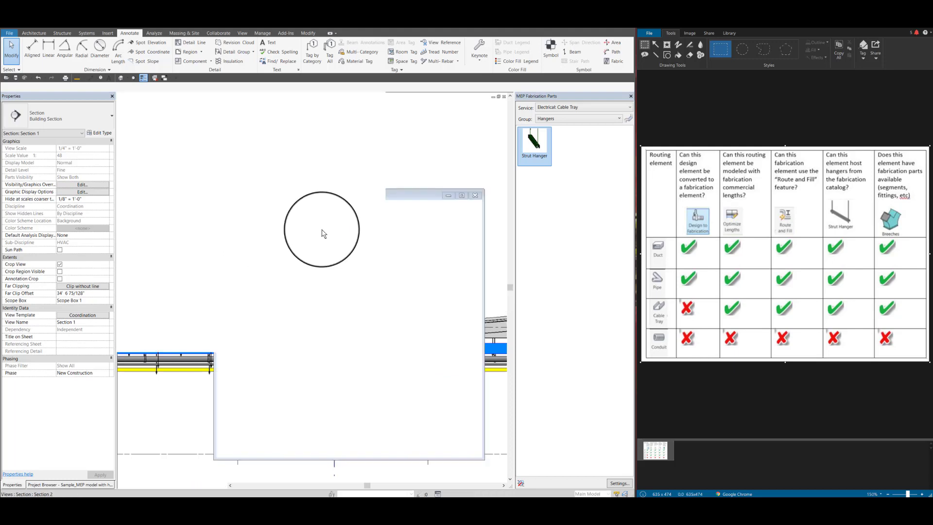
scroll(212, 264, up, 6)
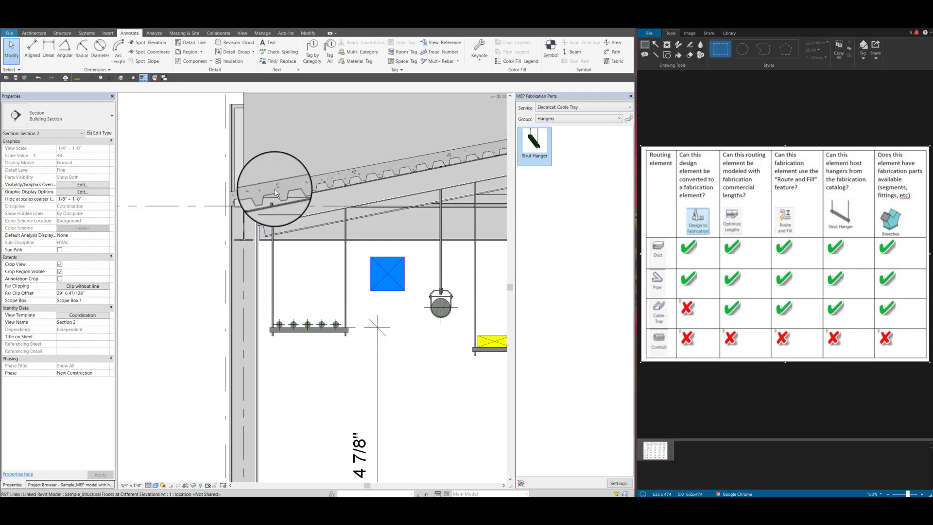
scroll(287, 182, down, 1)
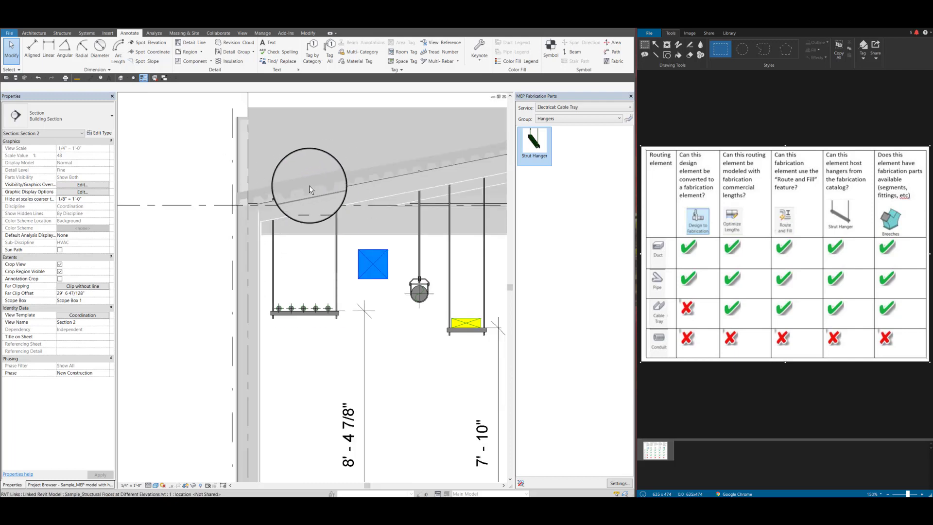
scroll(276, 216, down, 4)
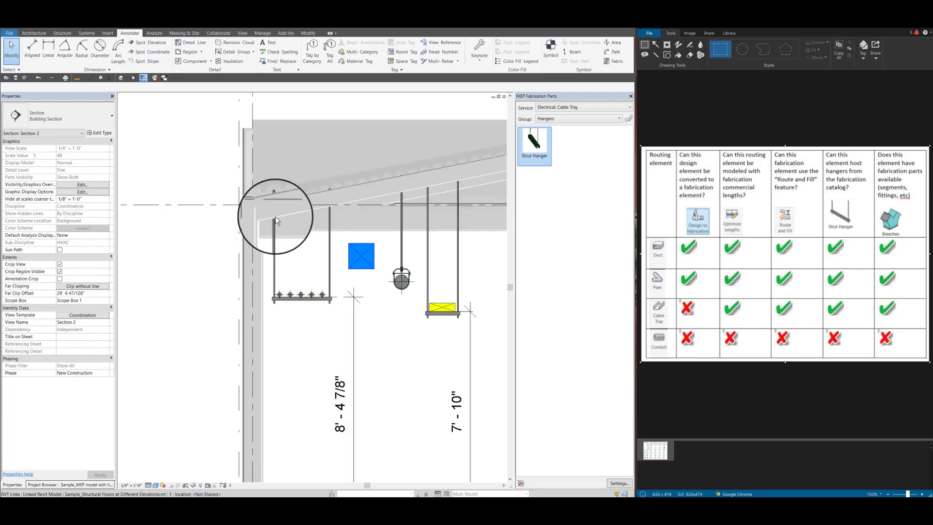
scroll(282, 286, up, 3)
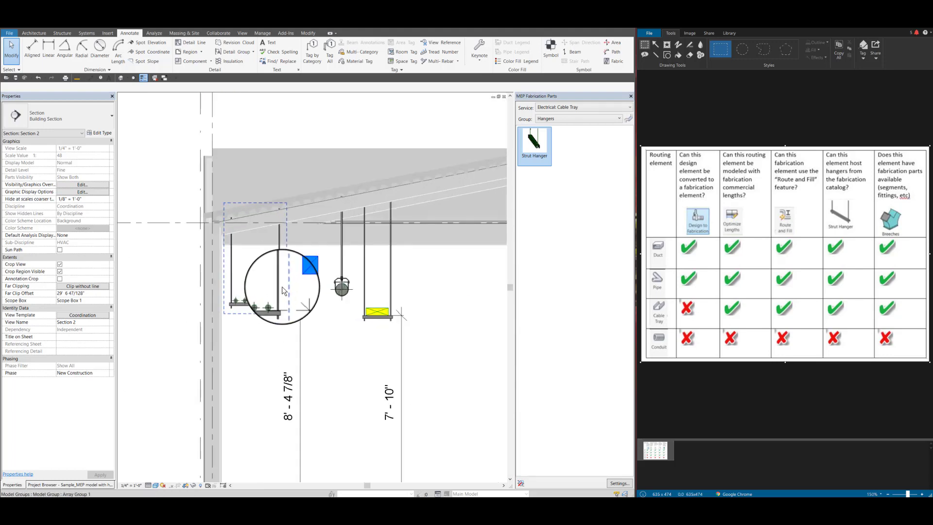
scroll(238, 310, down, 3)
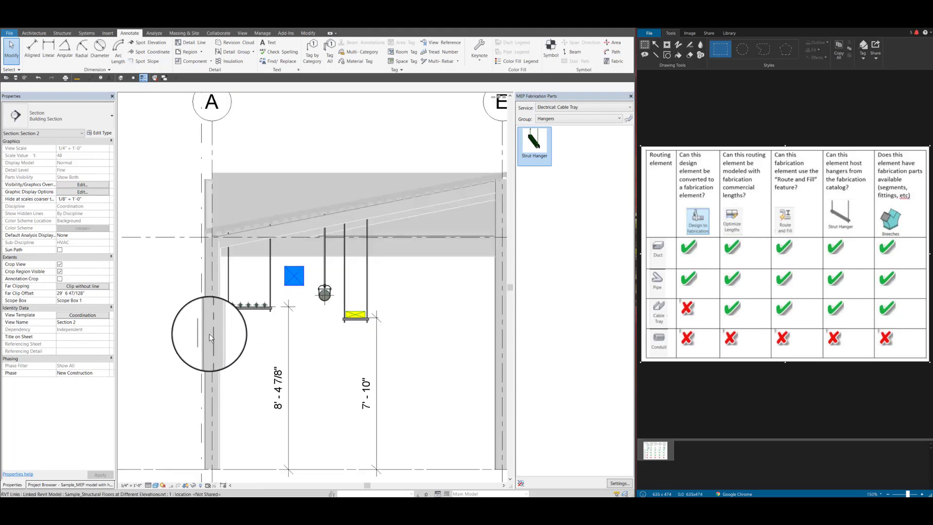
scroll(216, 293, down, 1)
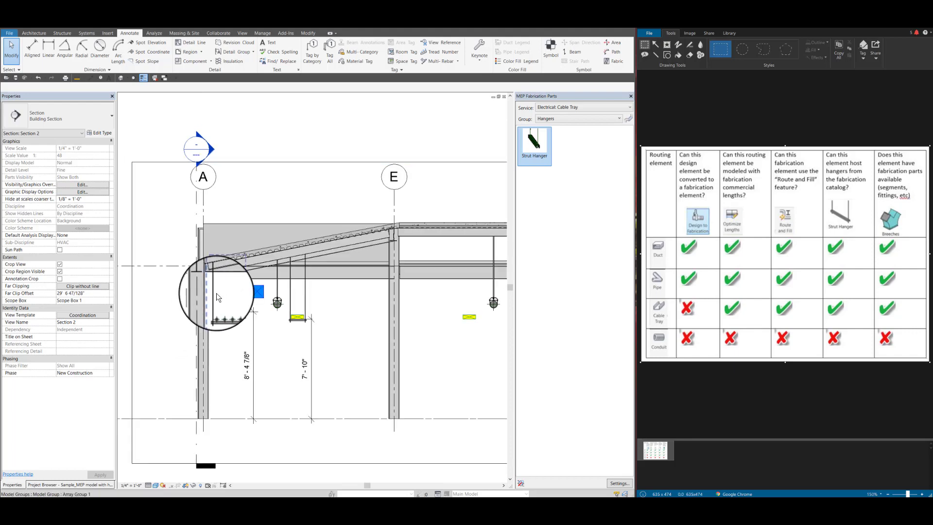
scroll(213, 295, down, 2)
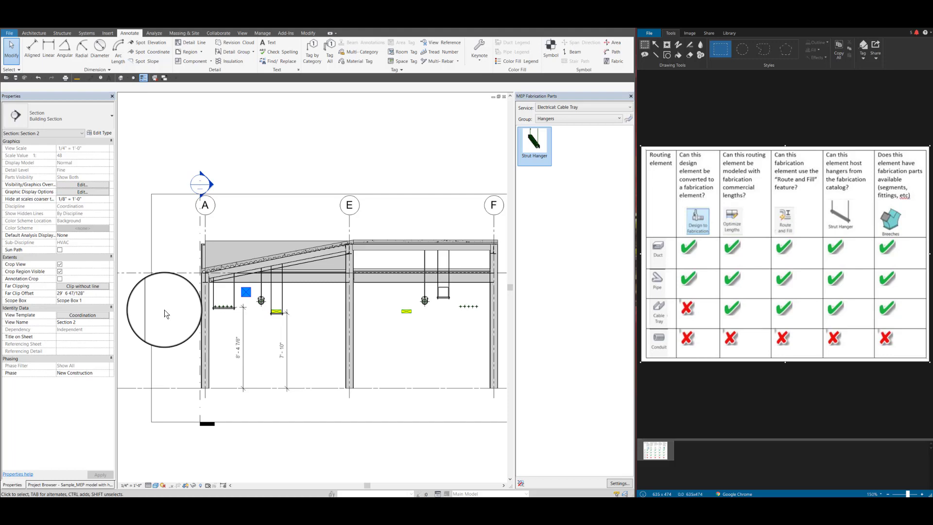
scroll(212, 313, up, 1)
scroll(209, 307, down, 2)
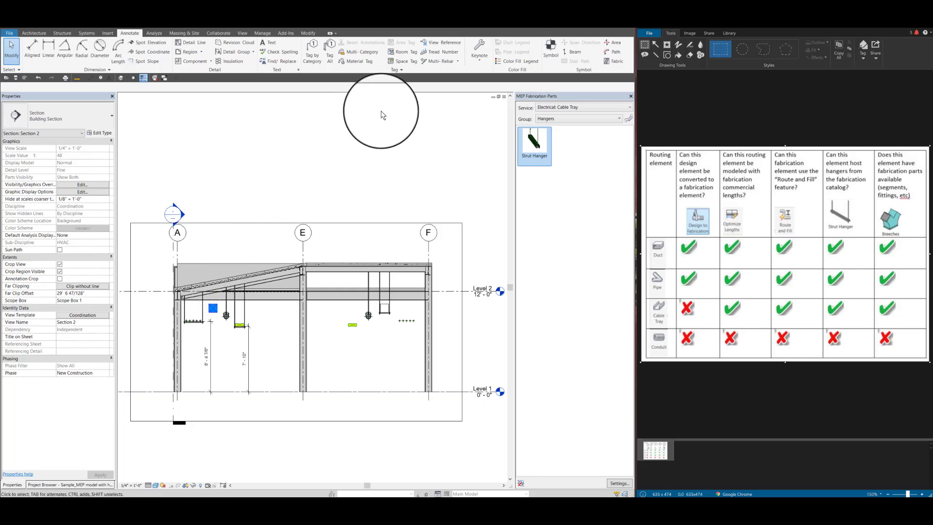
- Open the default 3D view and orient it to the home isometric view of the whole model
click(121, 79)
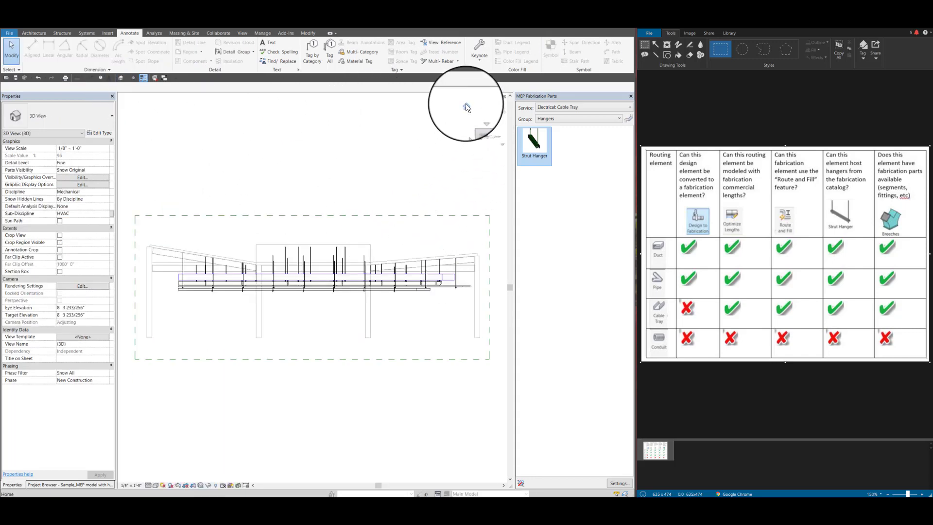
click(468, 105)
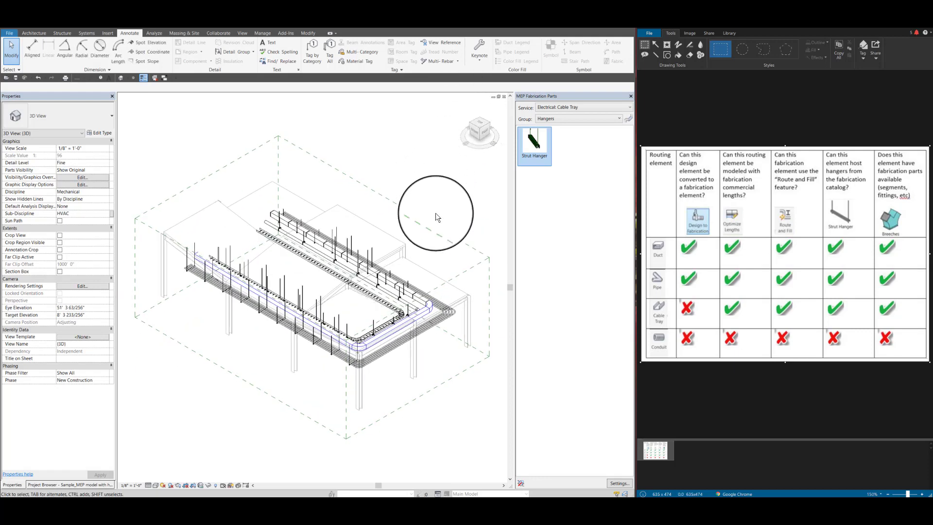